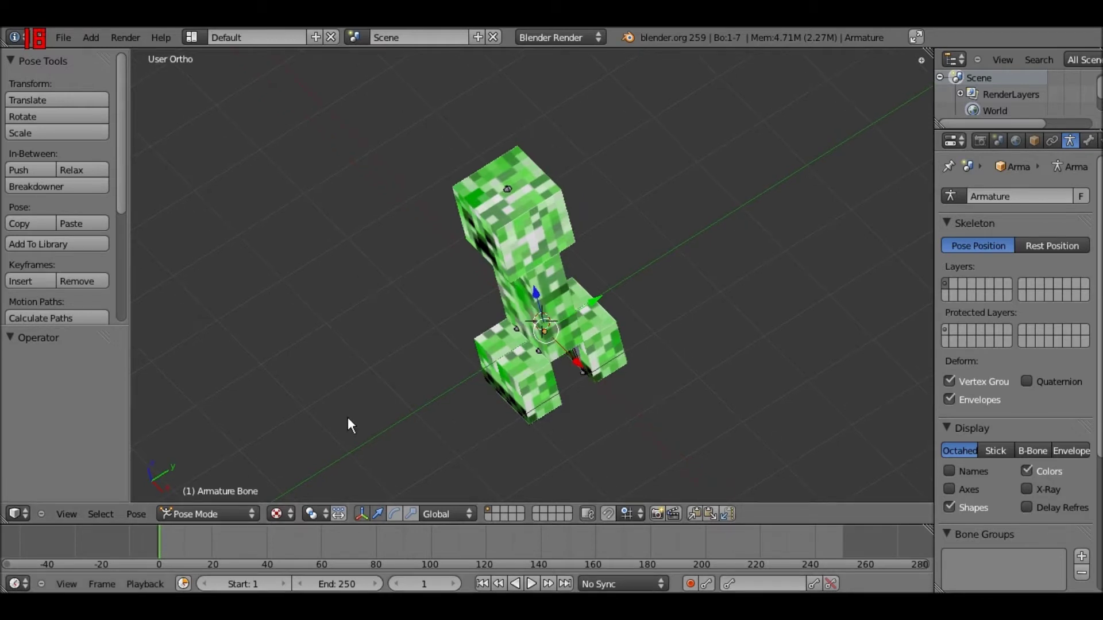
Step: Examine the posed creeper model and its armature from several angles
middle_click_drag(268, 362, 320, 292)
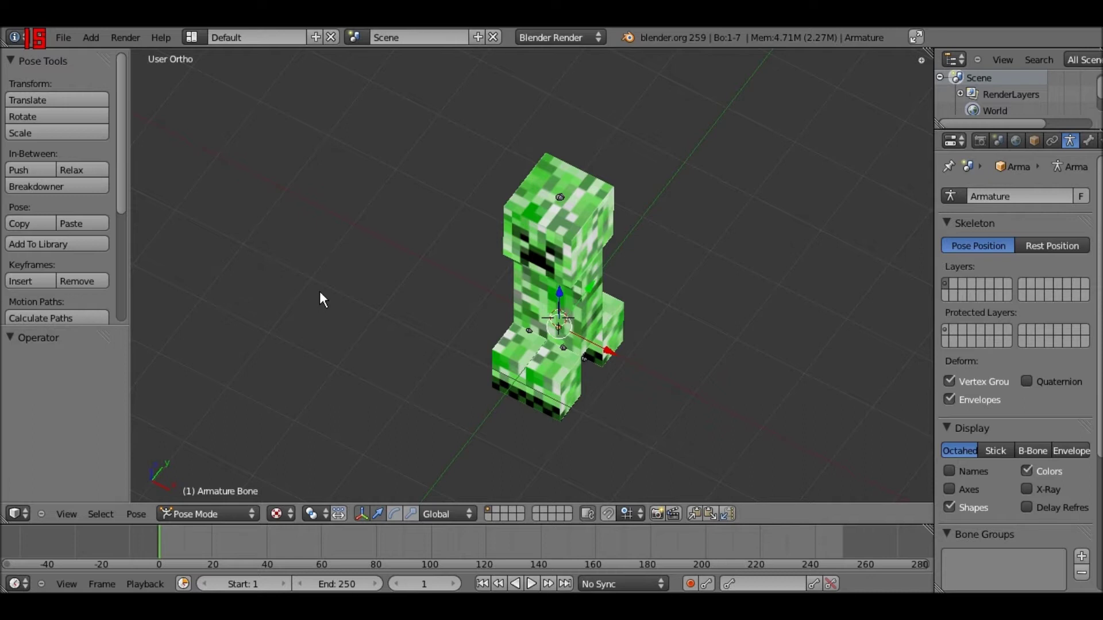
key("KP_7")
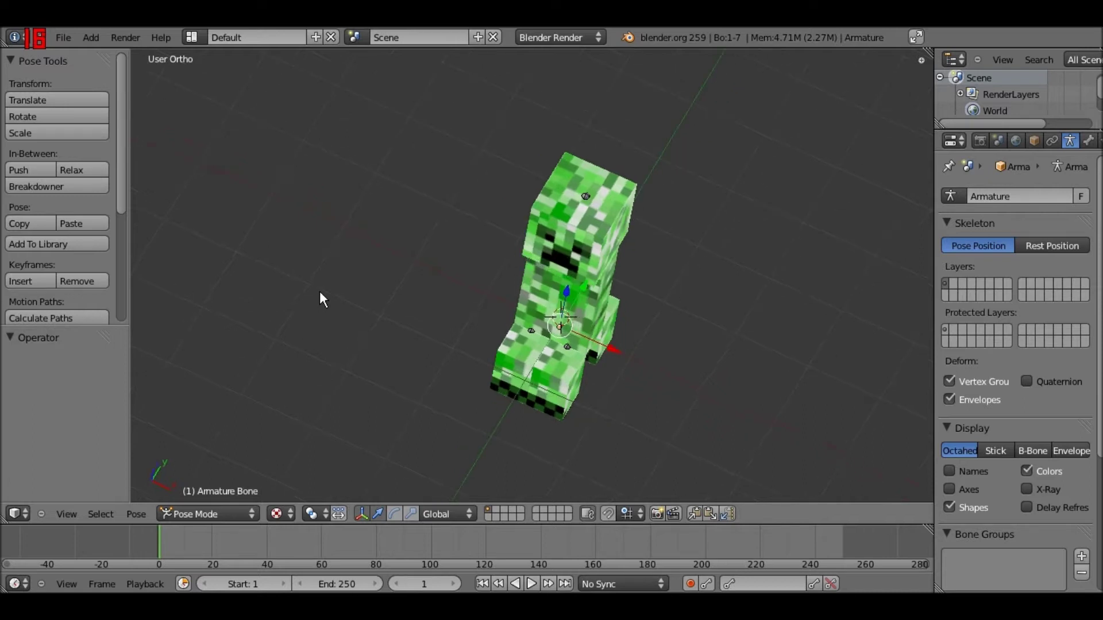
key("KP_8")
key("KP_2")
key("KP_6")
key("KP_6")
key("KP_4")
key("KP_4")
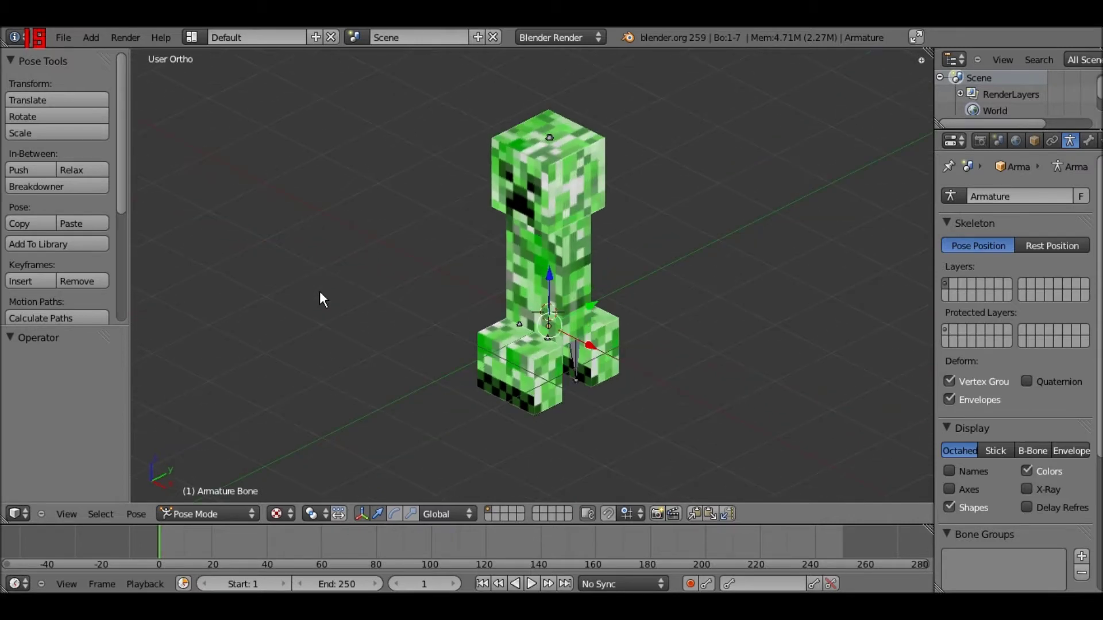
key("KP_8")
middle_click_drag(452, 292, 430, 279, "shift")
scroll(433, 288, "up", 1)
key("ctrl+KP_8")
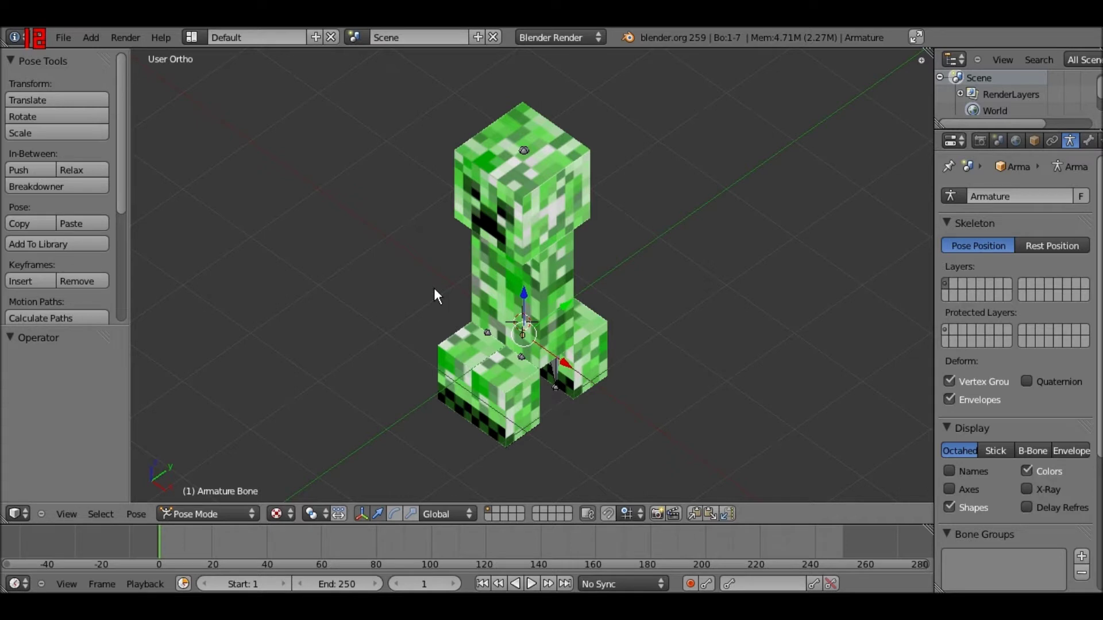
middle_click_drag(434, 289, 434, 293, "shift")
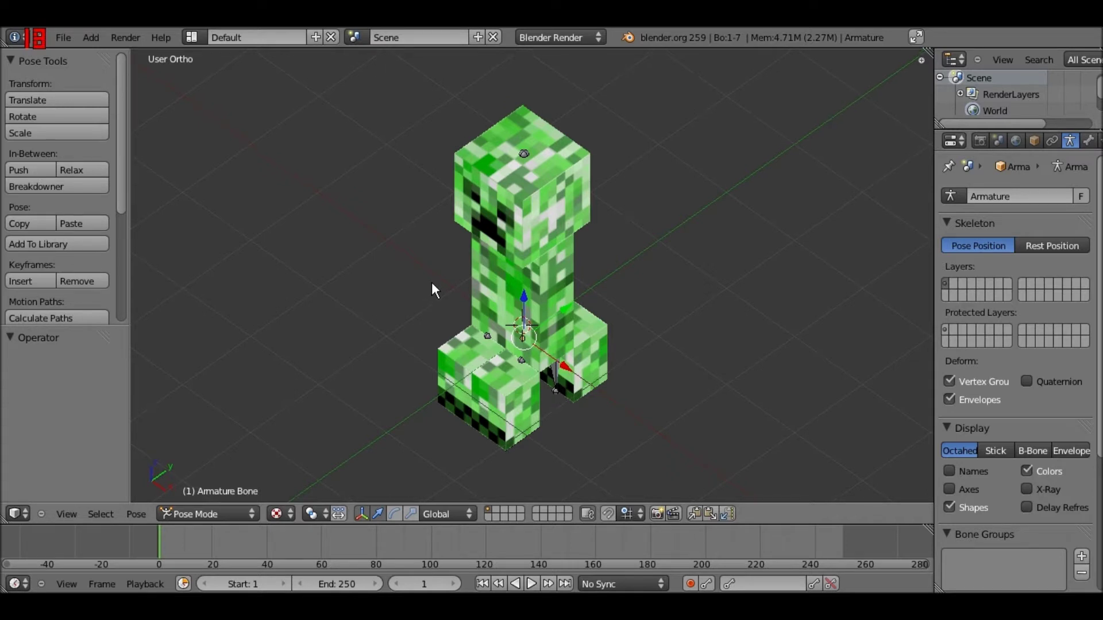
Step: Try rotating the front leg bone Bone.003 about the global X axis in the right side view, and cancel it
scroll(522, 374, "up", 1)
right_click(522, 375)
key("KP_3")
scroll(486, 290, "up", 2)
middle_click_drag(519, 273, 575, 246, "shift")
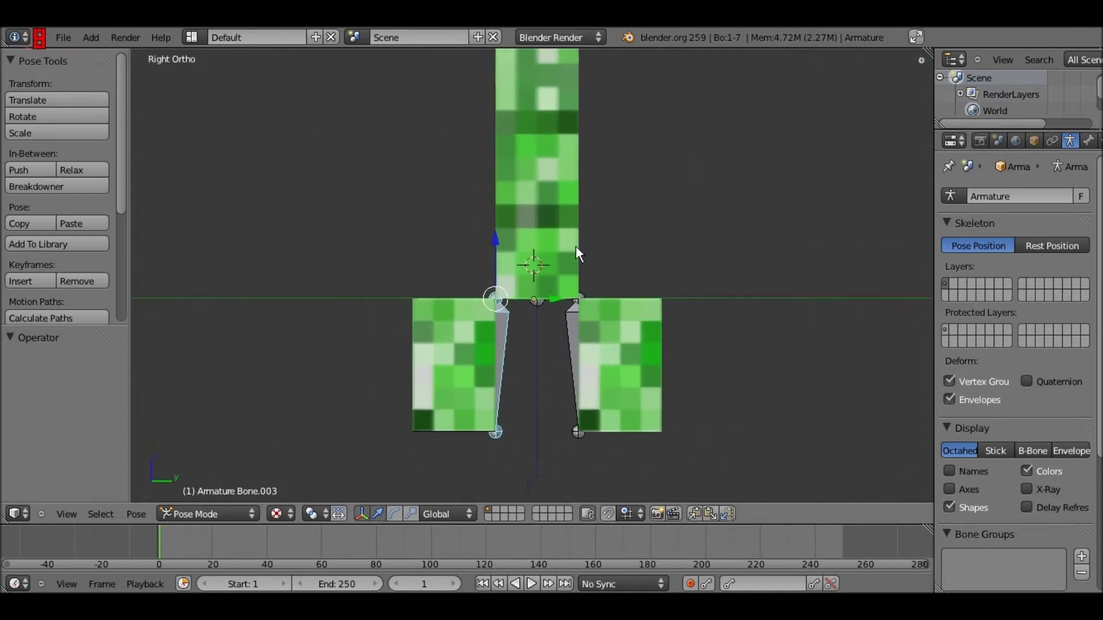
key("r")
key("x")
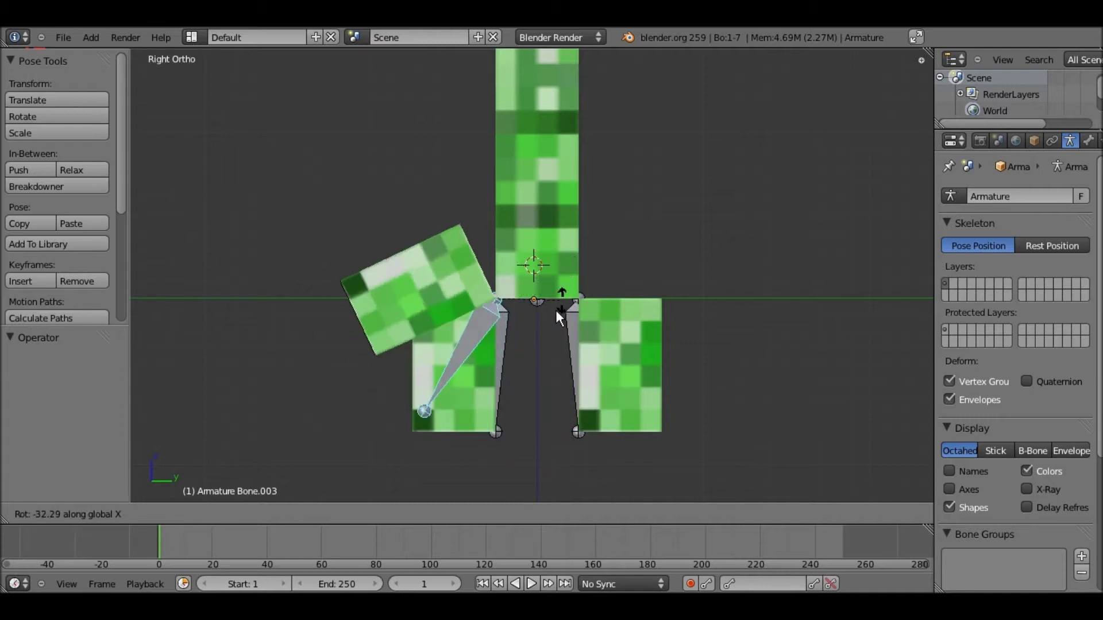
right_click(572, 326)
Step: Try rotating the back leg bone Bone.004 about -31° around the global X axis, and undo it
right_click(572, 326)
key("r")
key("x")
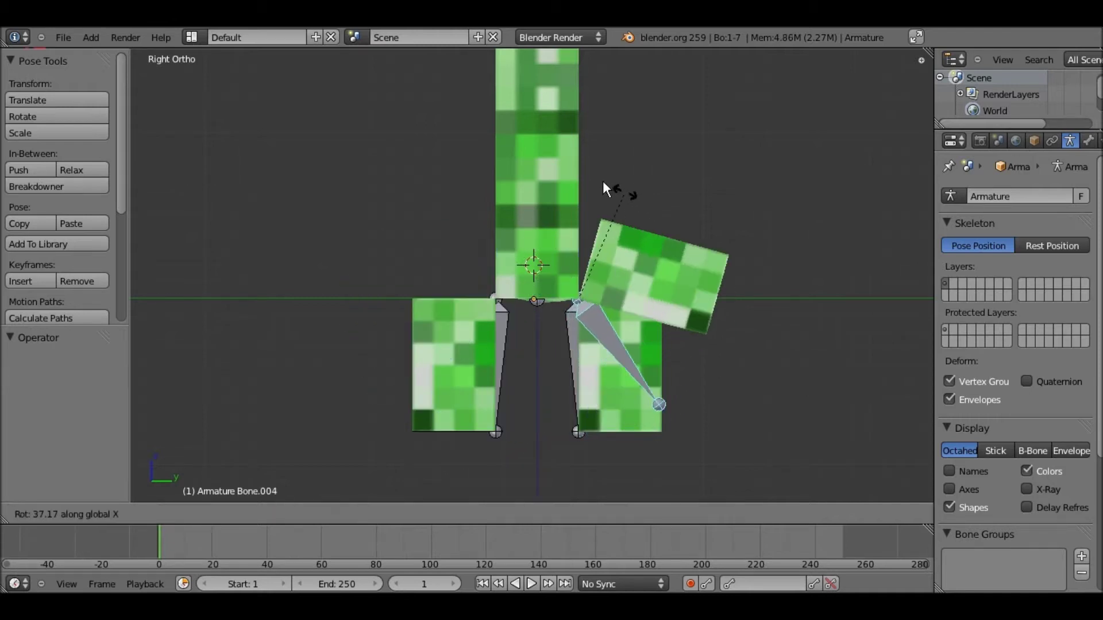
left_click(629, 301)
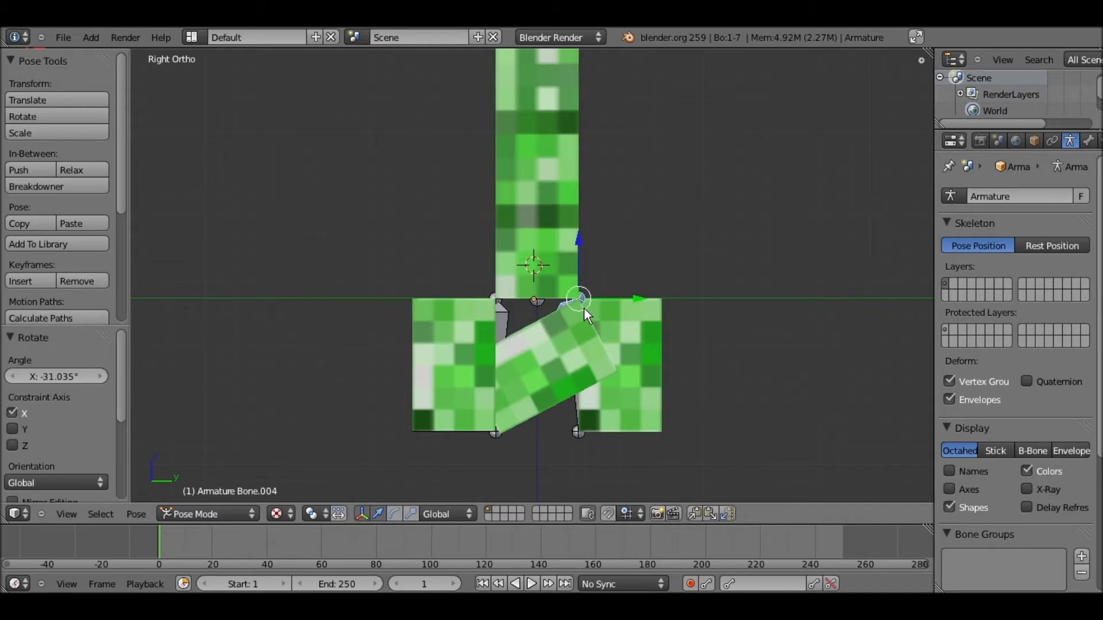
key("ctrl+z")
Step: Try rotating the other back leg bone, Bone.006, about the global X axis twice, undoing each rotation
right_click(576, 321)
key("r")
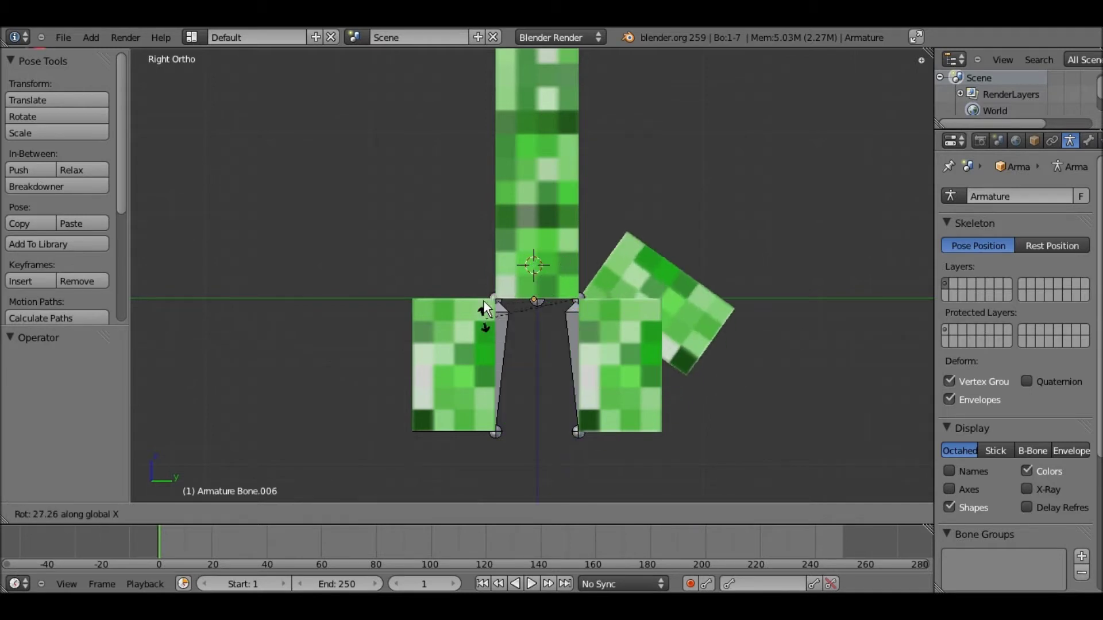
left_click(586, 251)
key("ctrl+z")
mouse_move(586, 252)
middle_mouse_down()
mouse_move(508, 315)
mouse_move(580, 250)
middle_mouse_up()
key("r")
key("x")
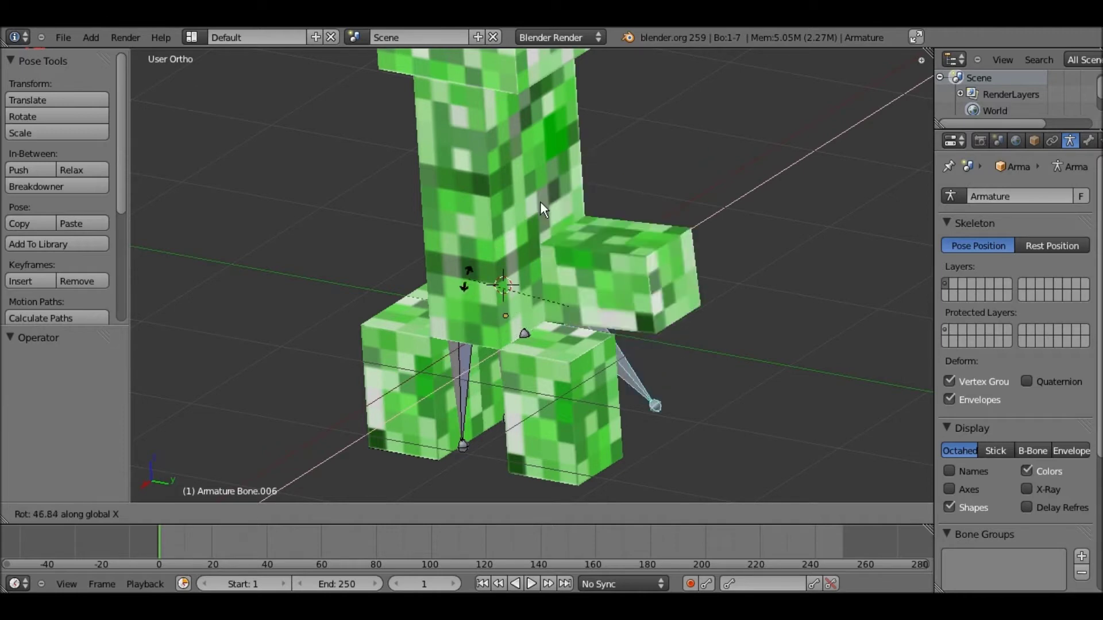
left_click(639, 208)
key("ctrl+z")
Step: Try rotating the front leg bone Bone.005 about the global X axis from two viewpoints, discarding both rotations
middle_click_drag(550, 332, 498, 299)
right_click(497, 298)
key("r")
key("x")
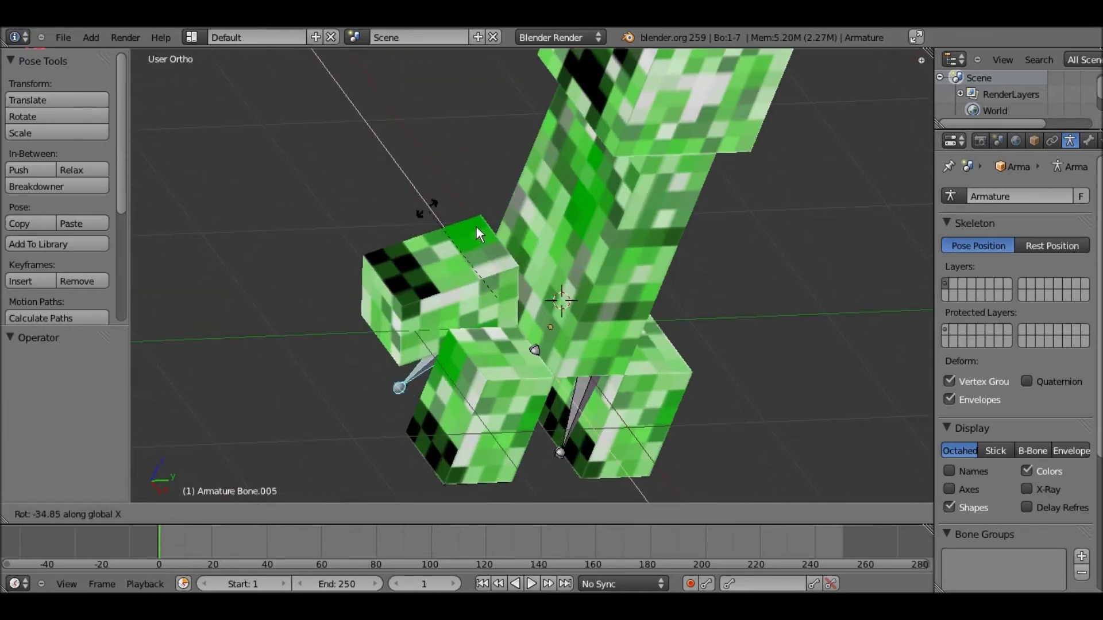
right_click(479, 229)
middle_click_drag(546, 267, 787, 297)
key("r")
key("x")
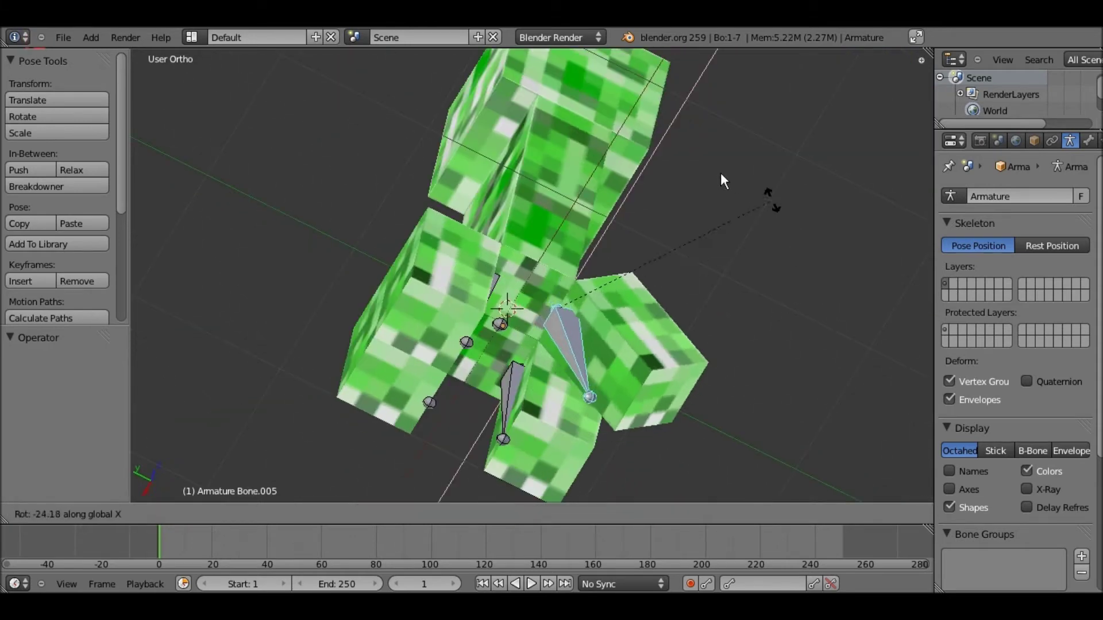
left_click(720, 173)
key("ctrl+z")
Step: Test the back leg bone Bone.006 again from below with a global X rotation, and undo it
right_click(397, 234)
key("r")
key("x")
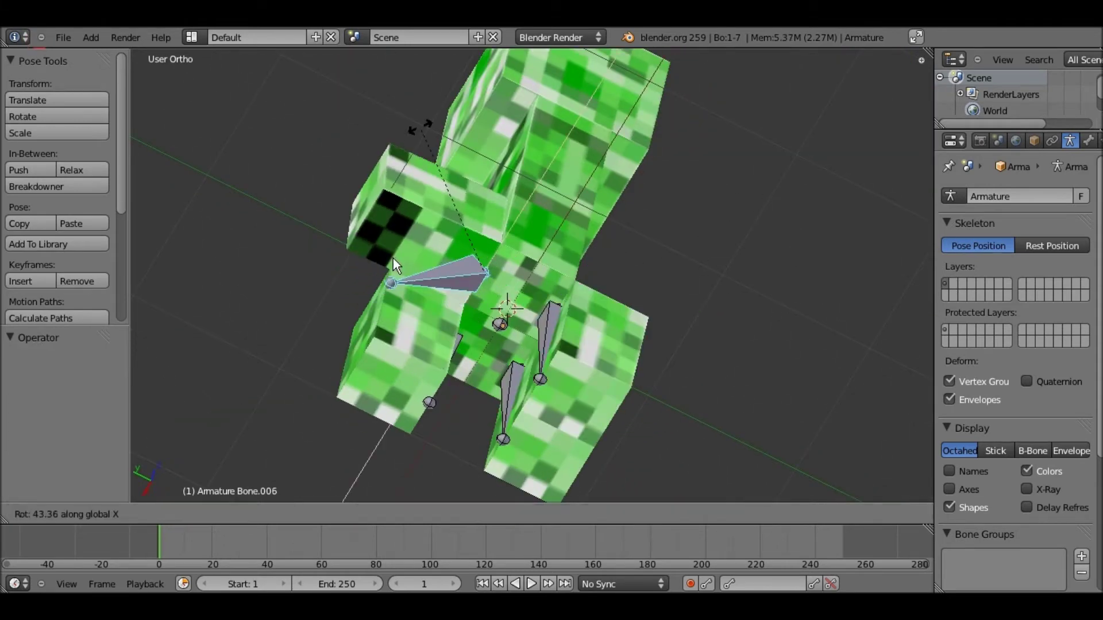
left_click(367, 359)
key("ctrl+z")
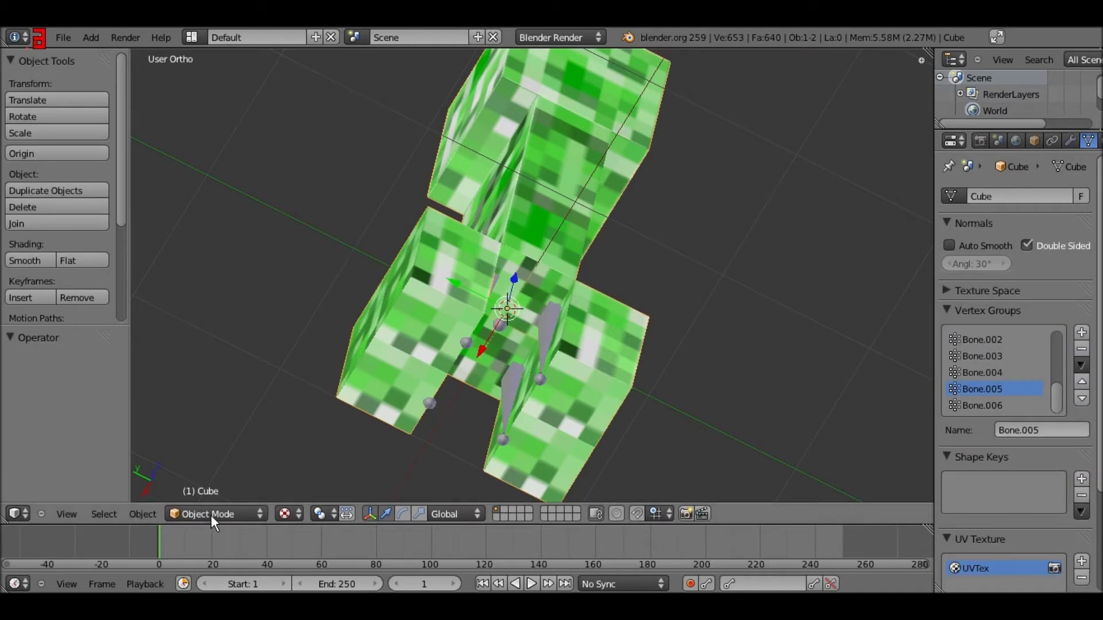
Step: Switch the creeper mesh from Object Mode to Weight Paint mode
left_click(211, 515)
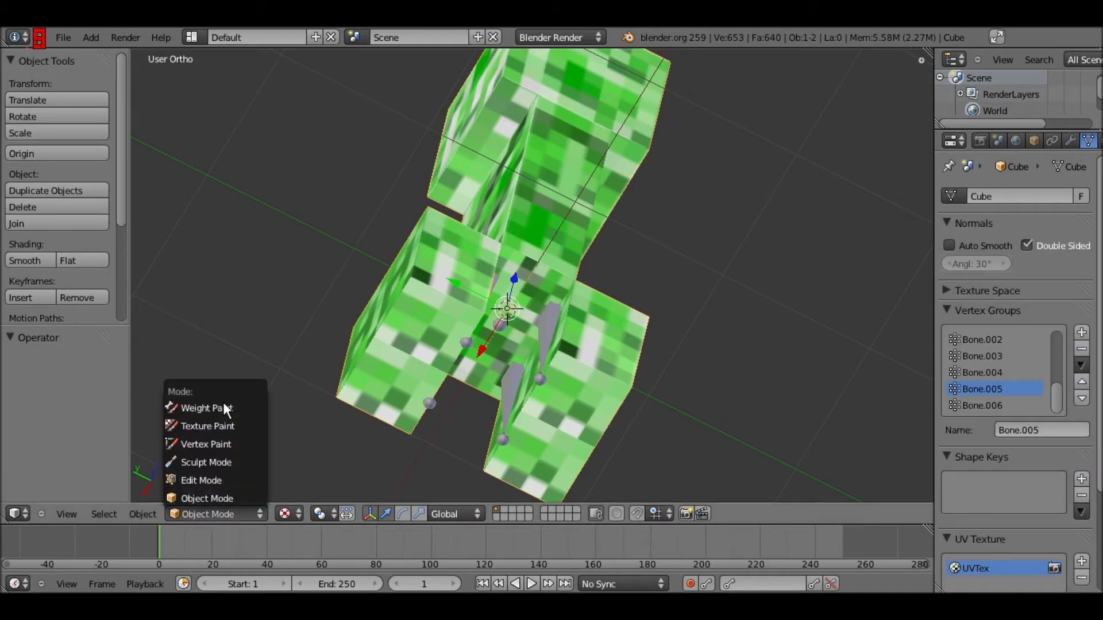
left_click(223, 405)
middle_click_drag(500, 276, 480, 346)
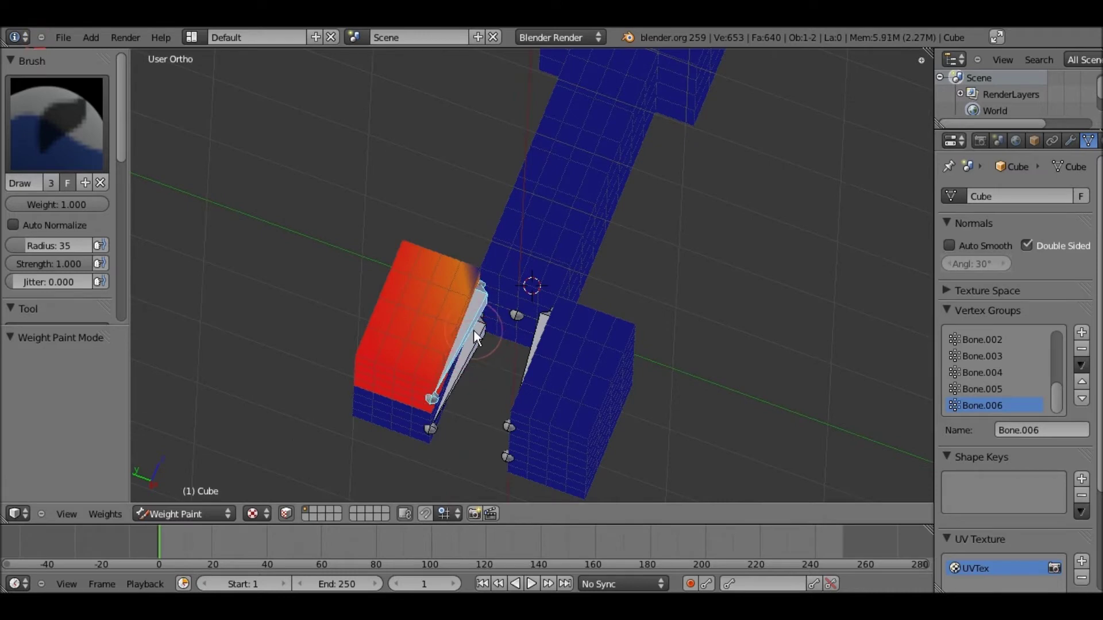
Step: Turn off the face selection mask, select the back leg bone Bone.004 to show its weights, and turn the mask back on
key("a")
key("a")
left_click(285, 513)
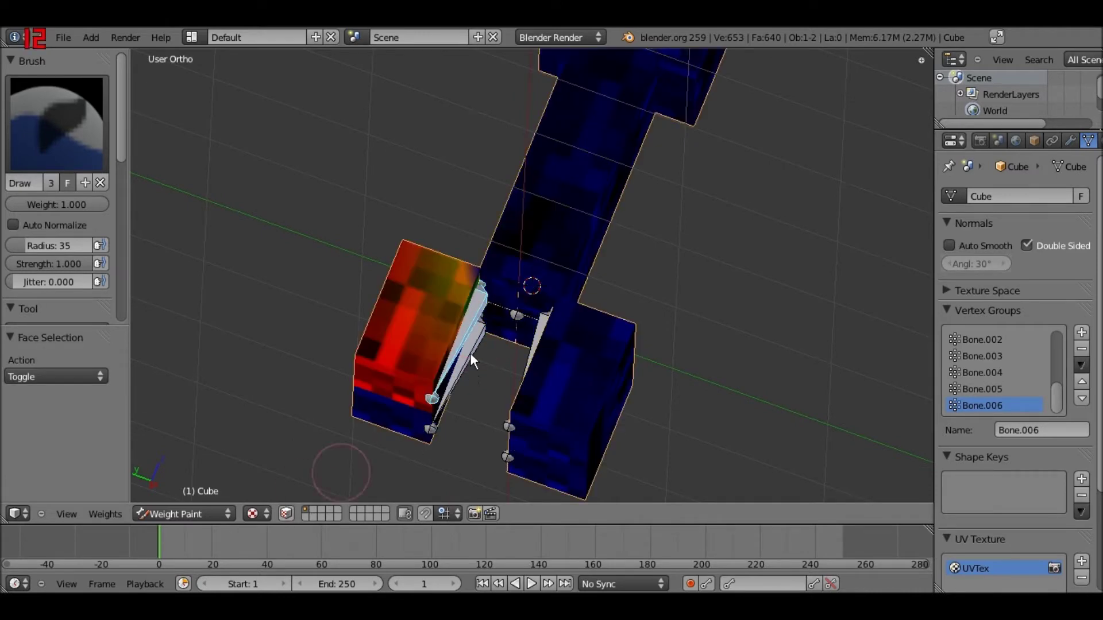
right_click(469, 343)
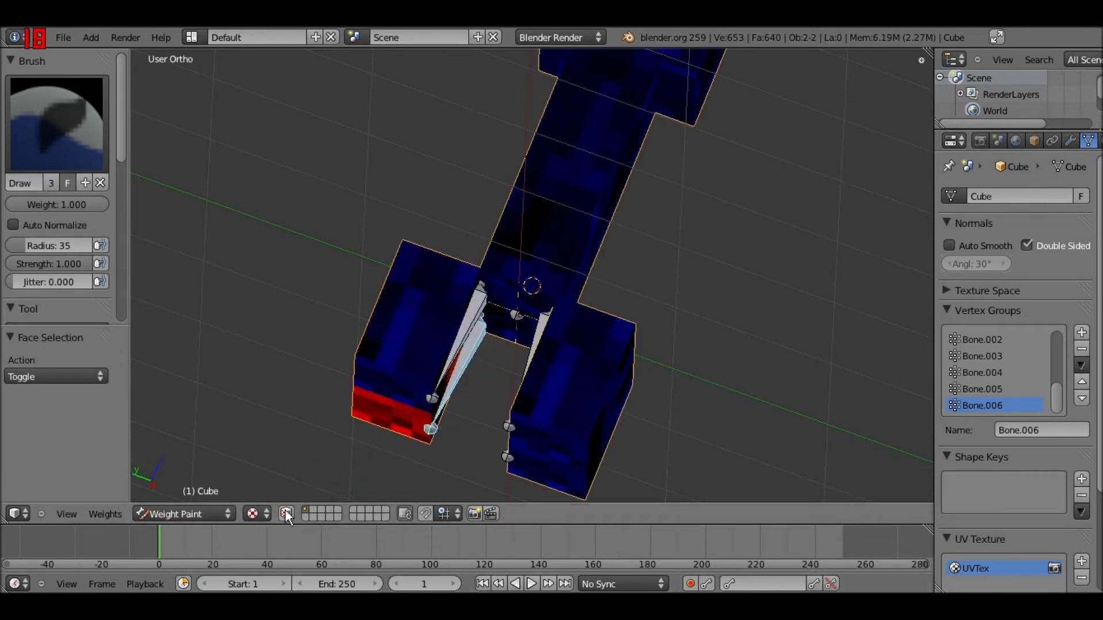
left_click(286, 511)
middle_click_drag(569, 268, 595, 196)
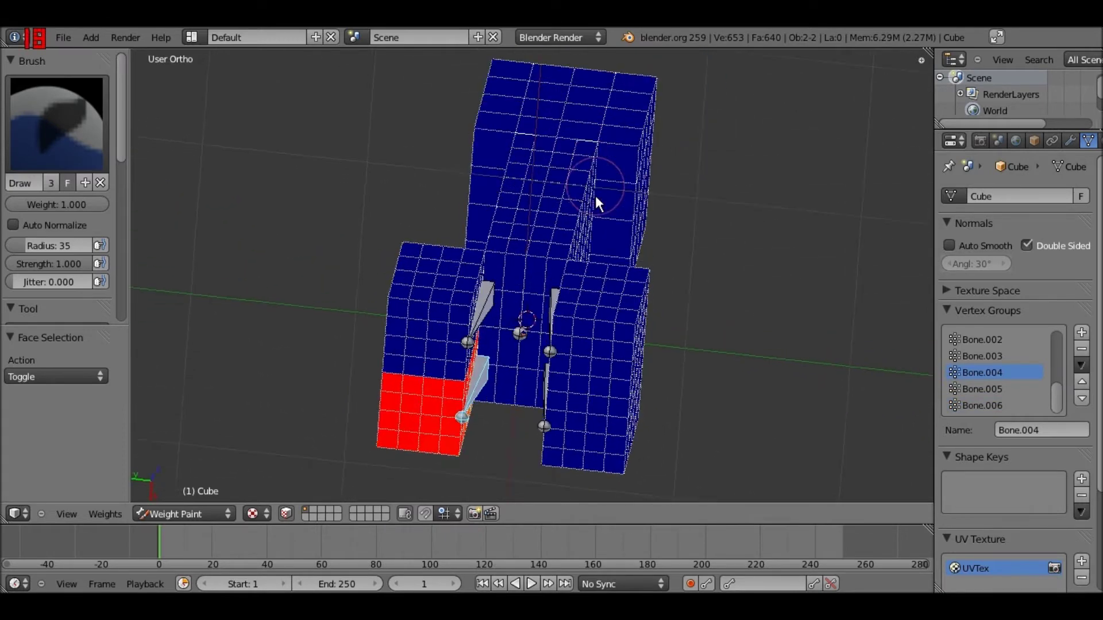
Step: Move the back leg bone Bone.004 by 0.5 along Y and inspect the stretched leg mesh from several angles
key("KP_3")
scroll(591, 286, "up", 3)
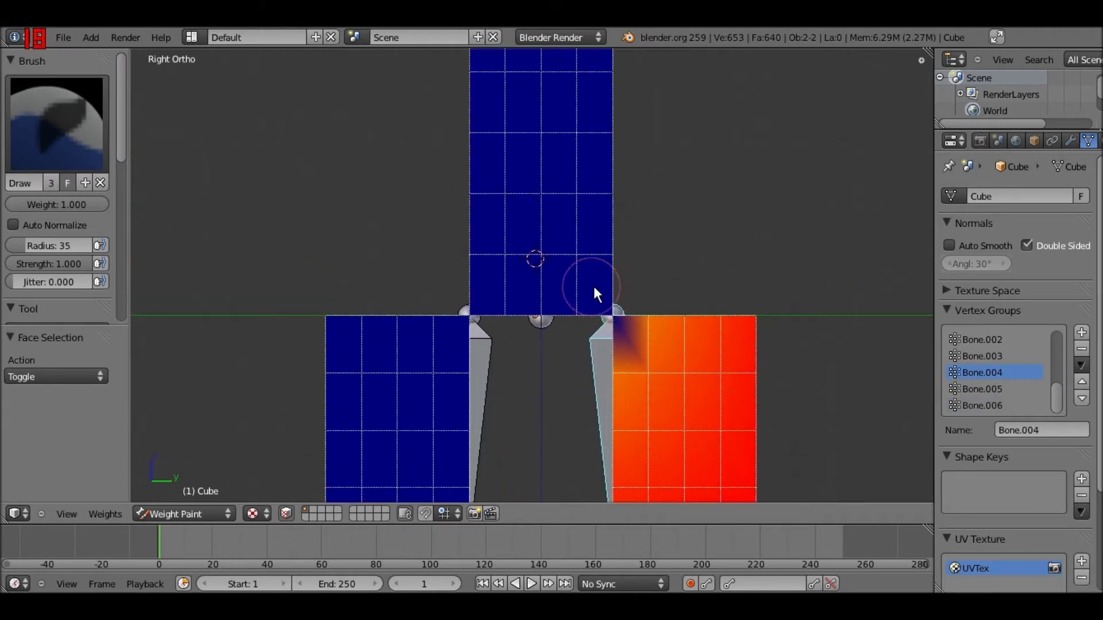
key("g")
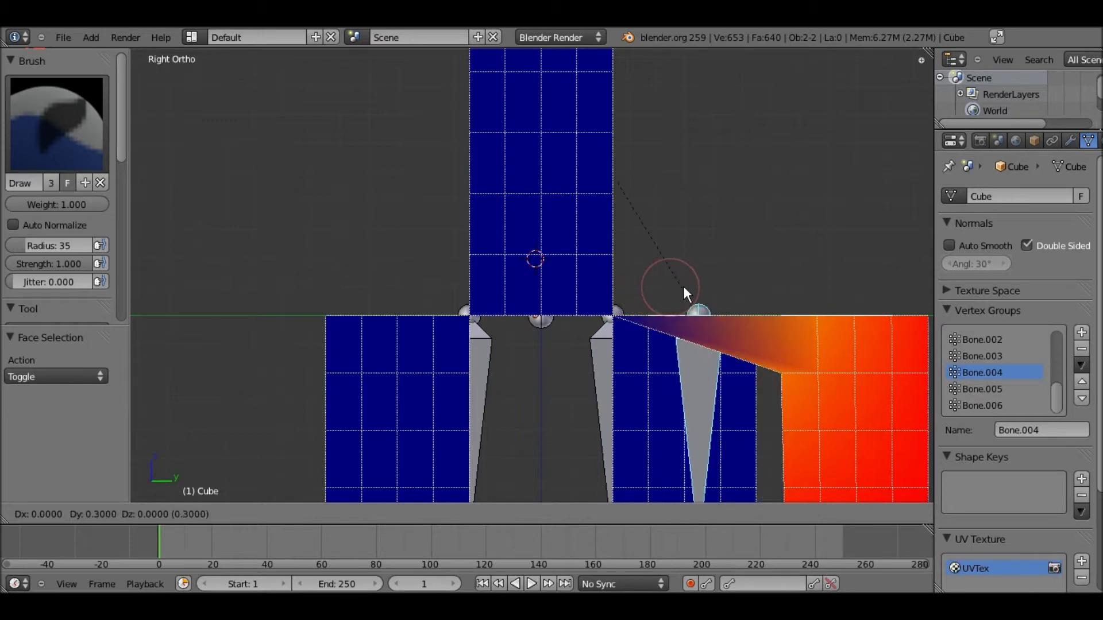
left_click(731, 290)
middle_click_drag(565, 279, 560, 257, "shift")
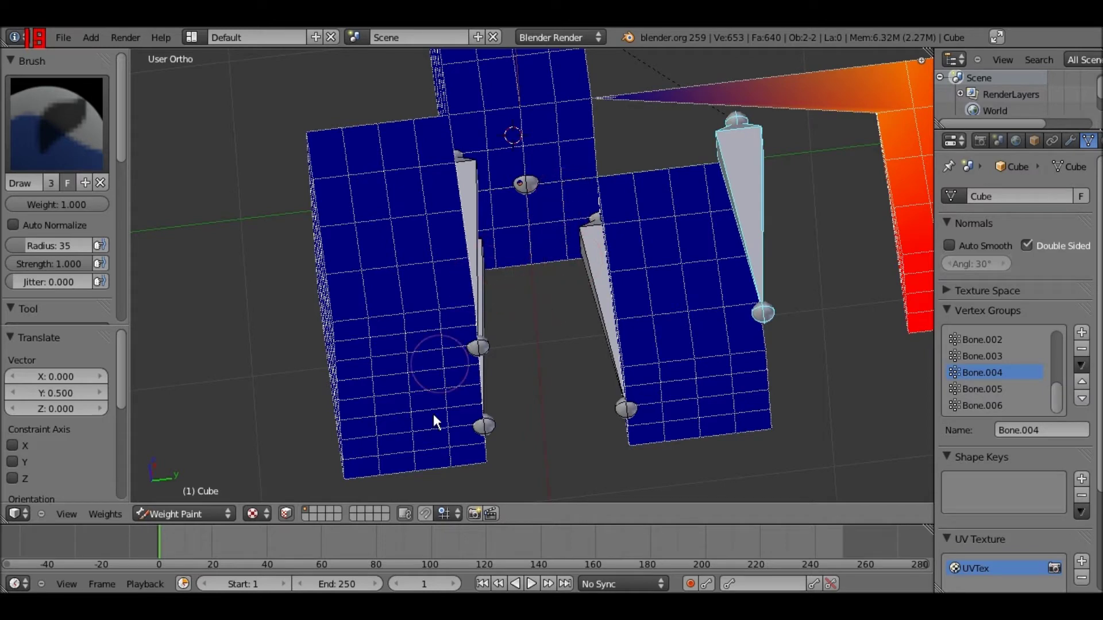
mouse_move(639, 193)
middle_mouse_down()
mouse_move(574, 219)
mouse_move(487, 201)
middle_mouse_up()
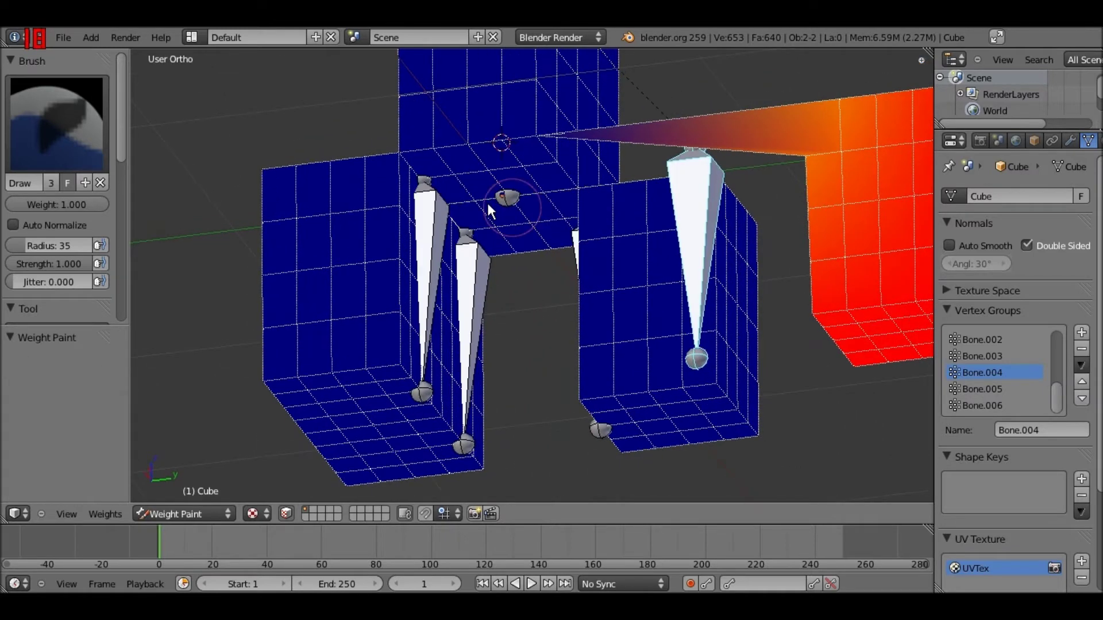
mouse_move(582, 136)
middle_mouse_down()
mouse_move(533, 144)
mouse_move(664, 234)
mouse_move(584, 148)
middle_mouse_up()
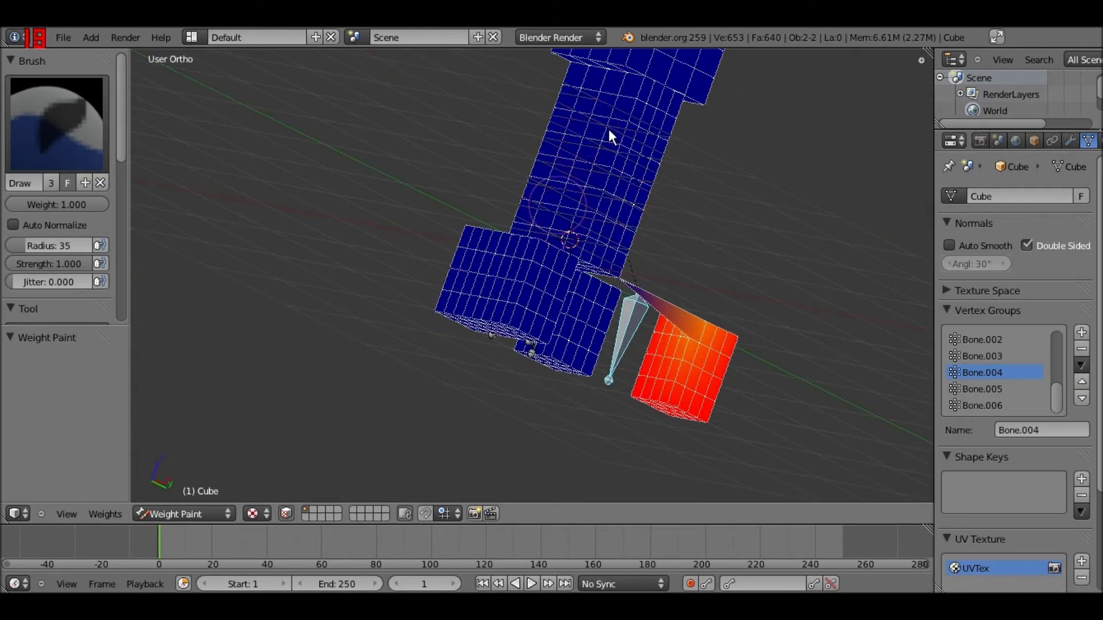
middle_click_drag(531, 301, 460, 315)
middle_click_drag(492, 353, 472, 366)
Step: Move the back leg bone Bone.004 by -0.5 along Y in the right side view
key("KP_3")
scroll(693, 253, "up", 3)
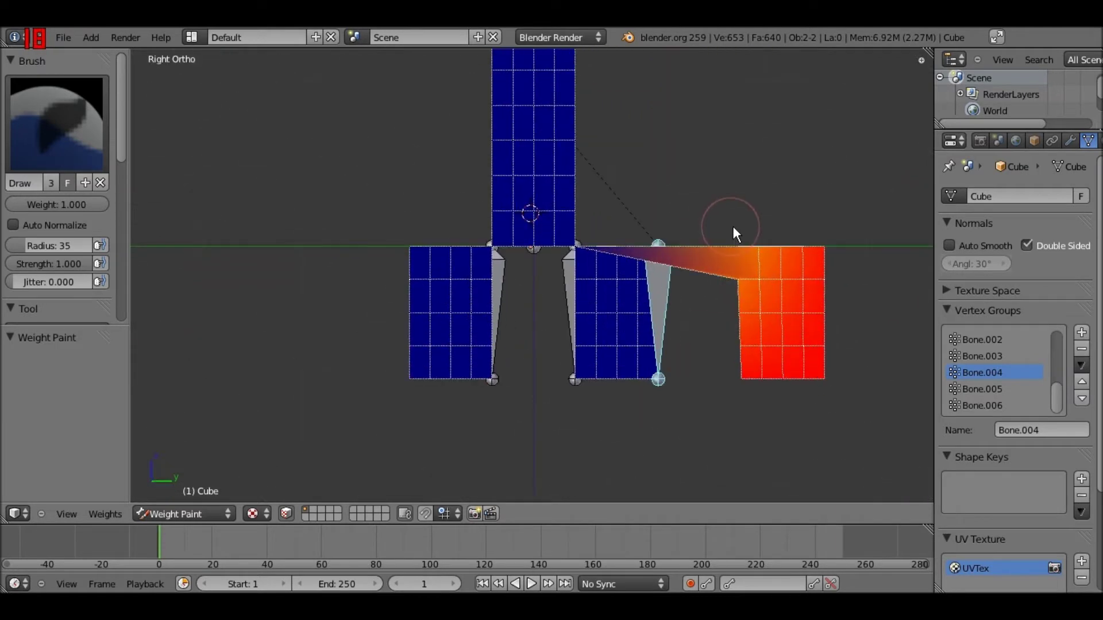
key("g")
left_click(615, 233)
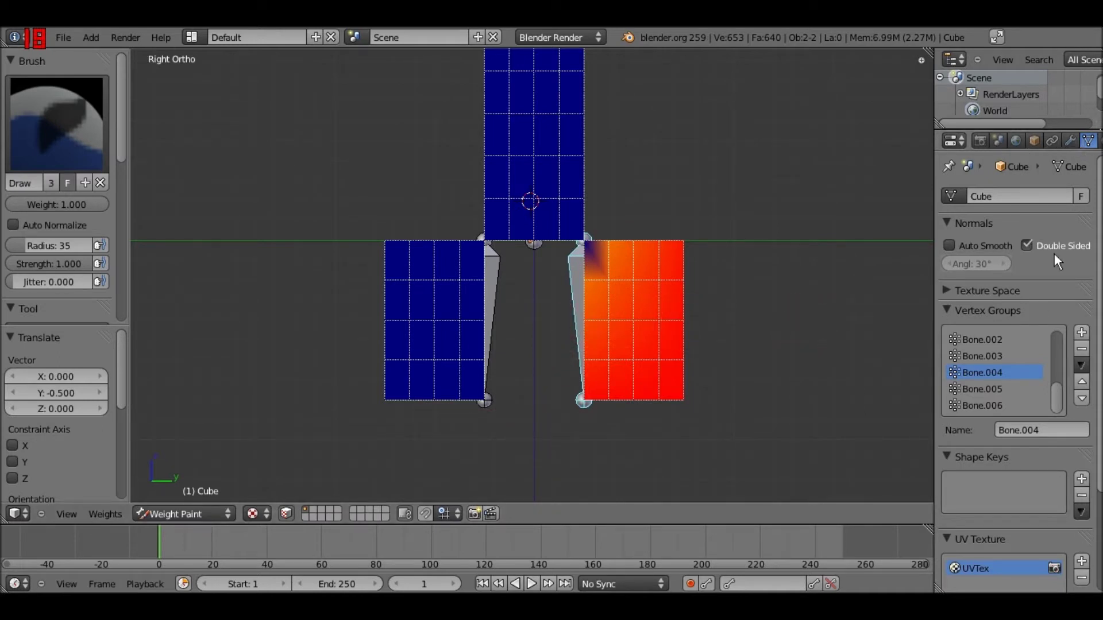
Step: Open the modifier settings of the creeper mesh
scroll(1054, 253, "down", 3)
scroll(1053, 254, "up", 3)
middle_click_drag(1080, 142, 1023, 140)
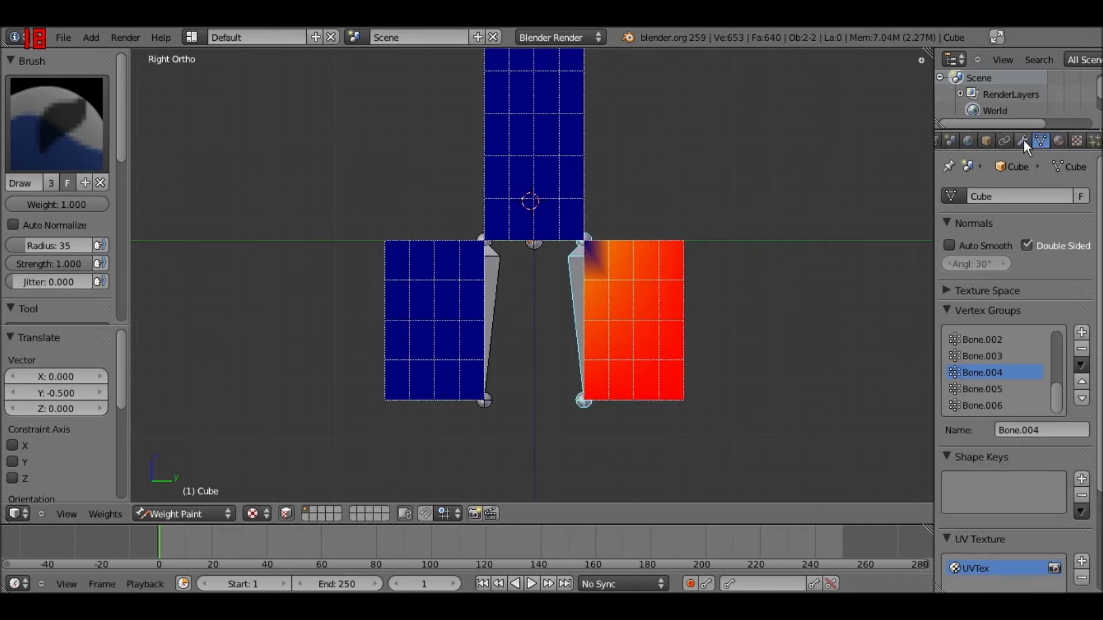
left_click(1022, 140)
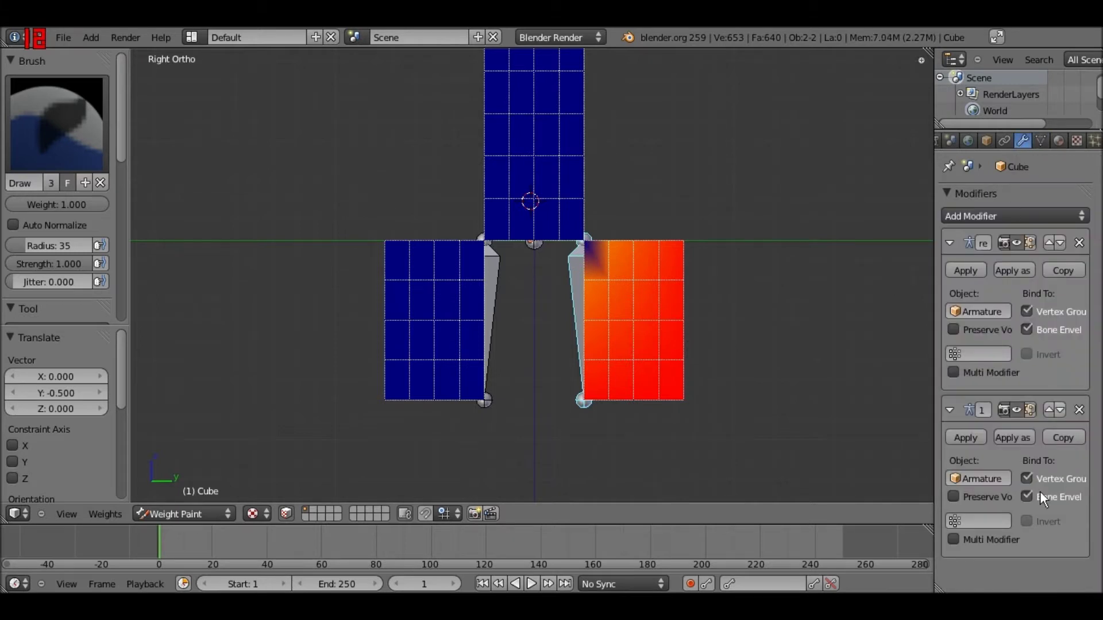
Step: Turn off Vertex Groups binding in the second Armature modifier, test moving and rotating the back leg bone, and undo the rotation
left_click(1025, 479)
key("g")
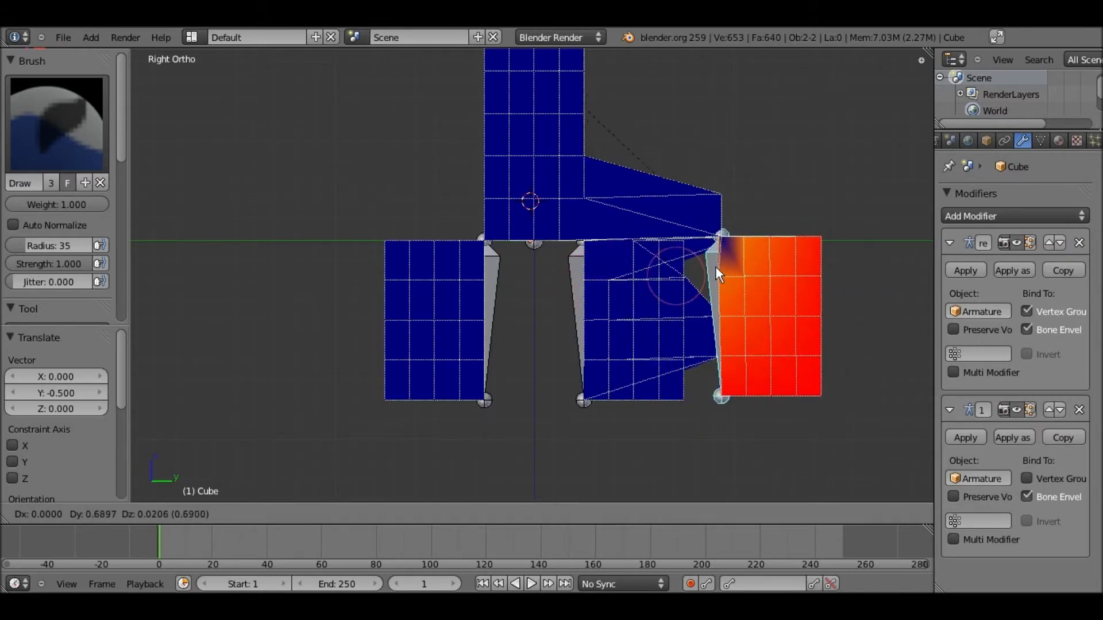
key("r")
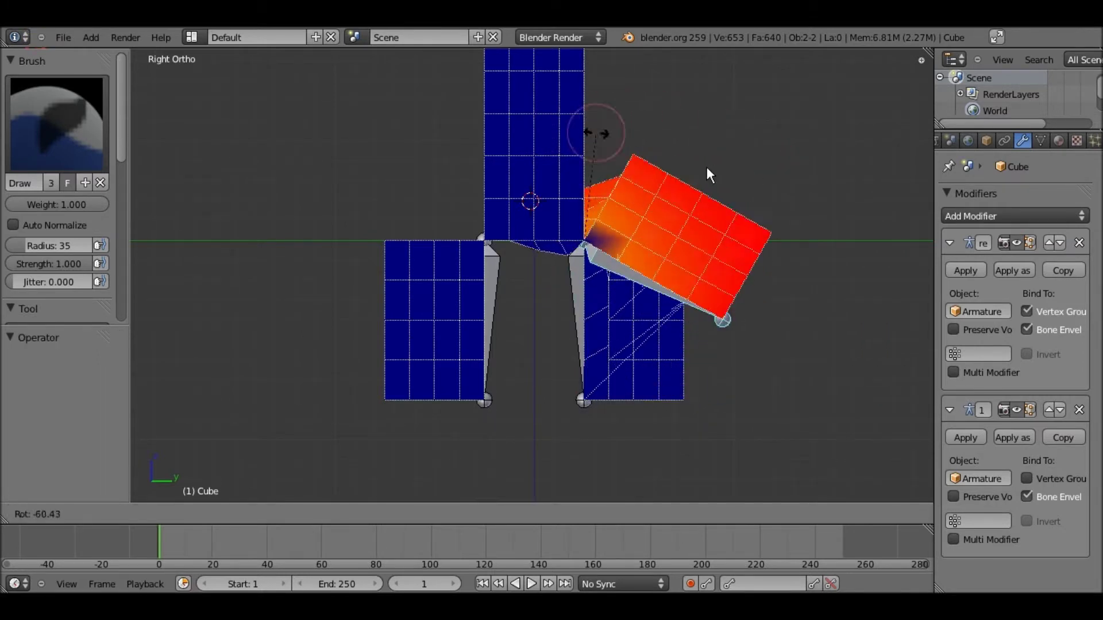
left_click(728, 171)
key("ctrl+z")
Step: Turn Vertex Groups binding on in the second Armature modifier, test-rotate the back leg bone, and undo the rotation
left_click(1027, 478)
key("r")
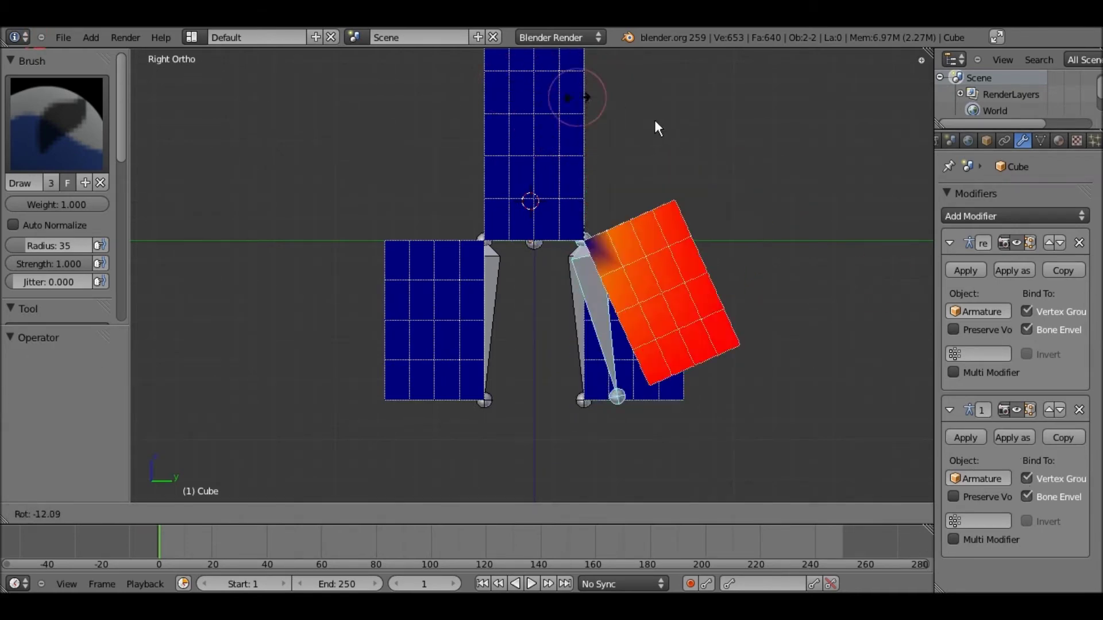
left_click(511, 77)
key("ctrl+z")
Step: Turn off Bone Envelopes in the second Armature modifier and test-rotate the back leg bone, cancelling the rotation
left_click(1026, 497)
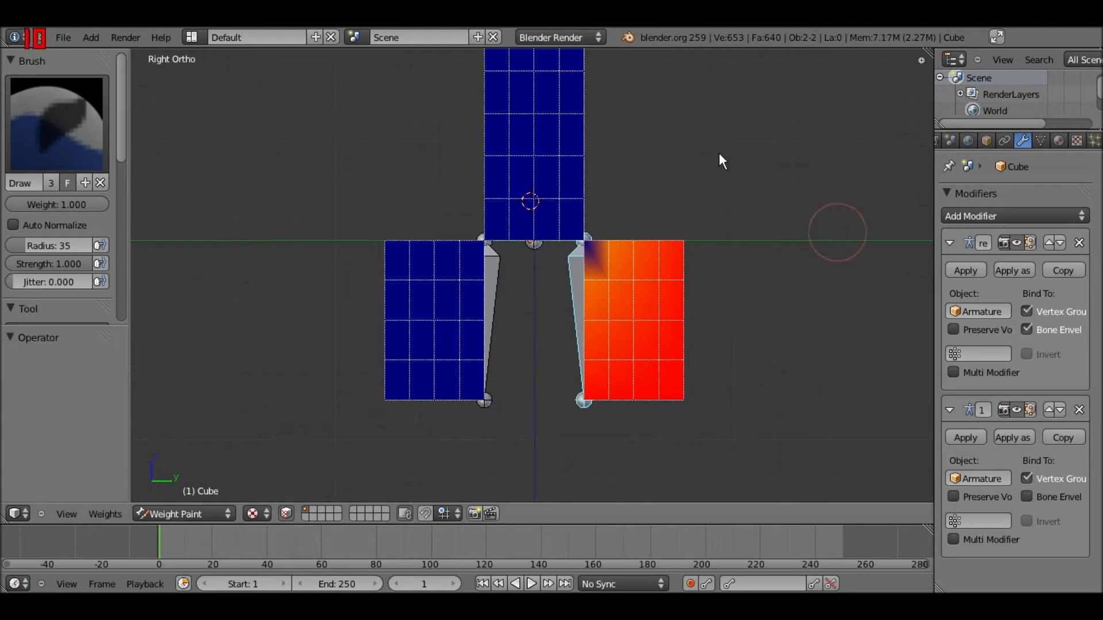
key("r")
key("Escape")
Step: Turn on Bone Envelopes and turn off Vertex Groups in the second Armature modifier, test-rotate the back leg bone, and clear its rotation
left_click(1063, 497)
left_click(1027, 478)
key("r")
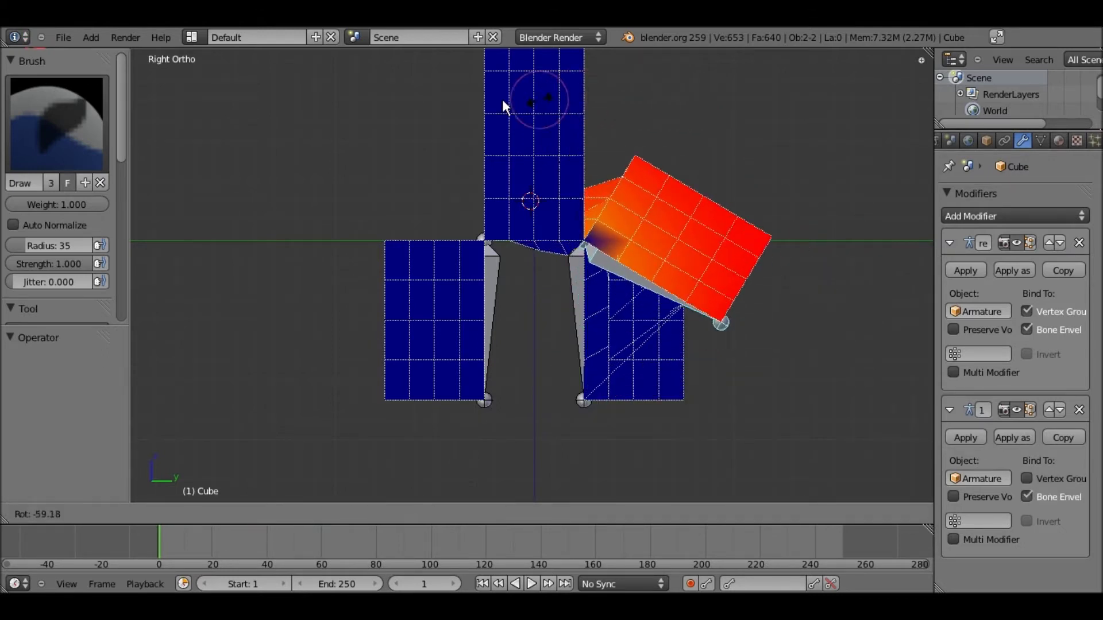
left_click(622, 134)
key("alt+r")
Step: Move the back leg bone 0.9 along Y away from the body and dab weight near the stretched faces
key("g")
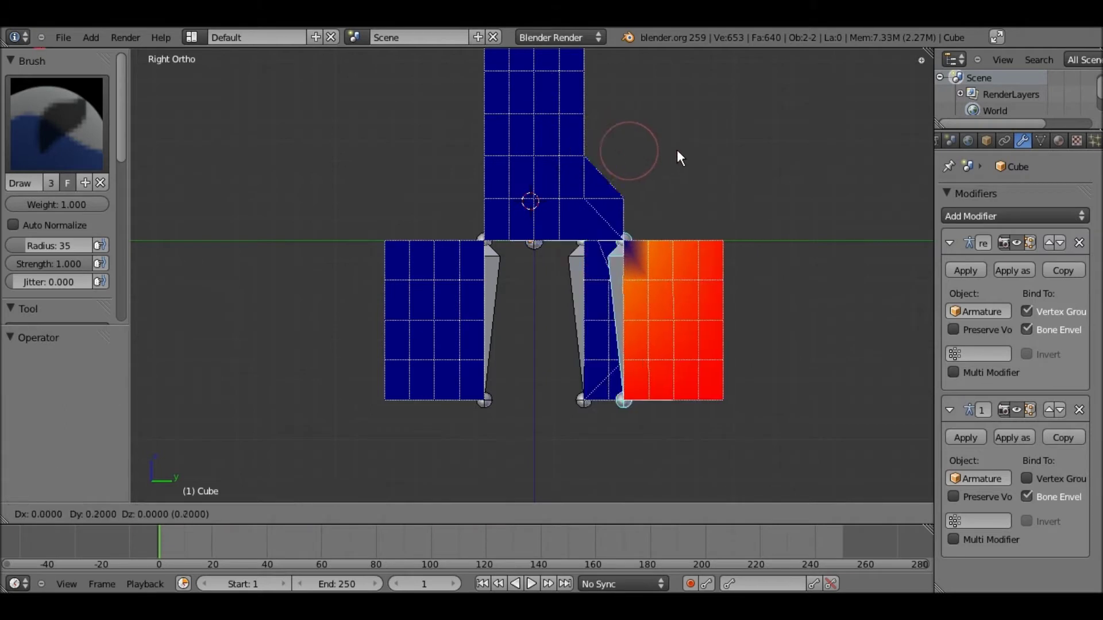
left_click(787, 151)
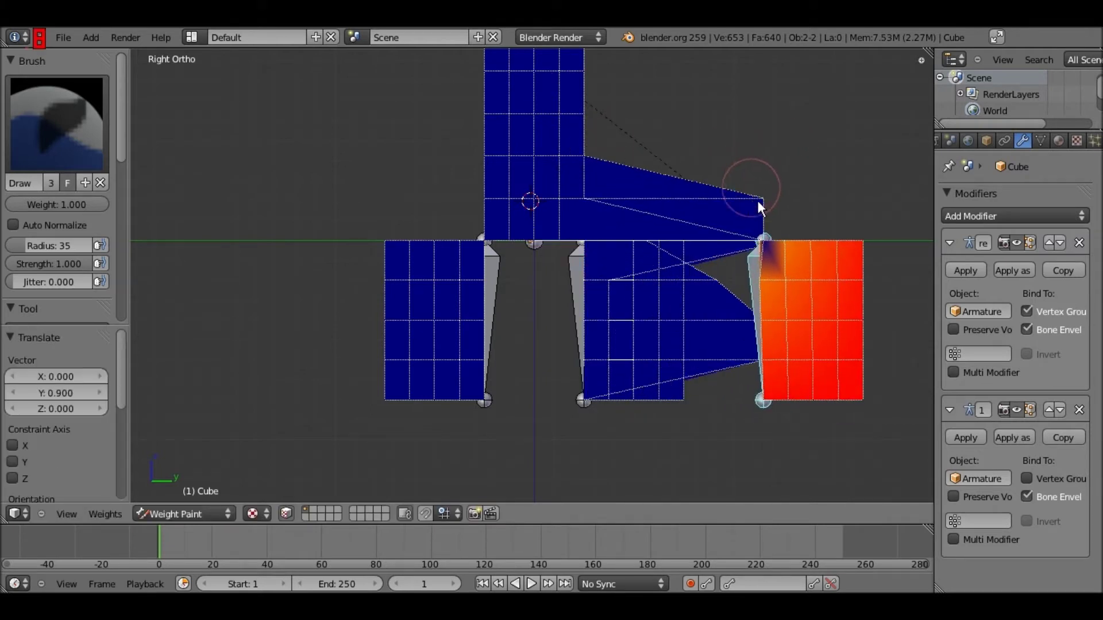
left_click(720, 191)
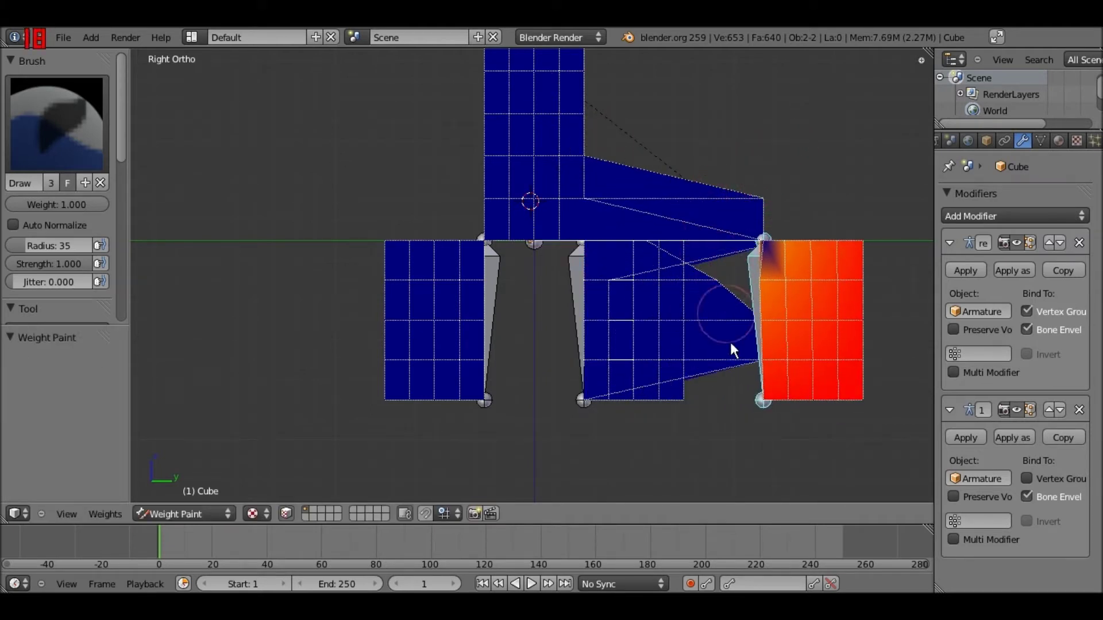
Step: Examine the stretched geometry between the body, the neighbouring leg and the displaced back leg from several angles in perspective
mouse_move(660, 278)
middle_mouse_down()
mouse_move(726, 305)
mouse_move(393, 283)
mouse_move(192, 241)
mouse_move(391, 305)
mouse_move(288, 299)
mouse_move(315, 306)
middle_mouse_up()
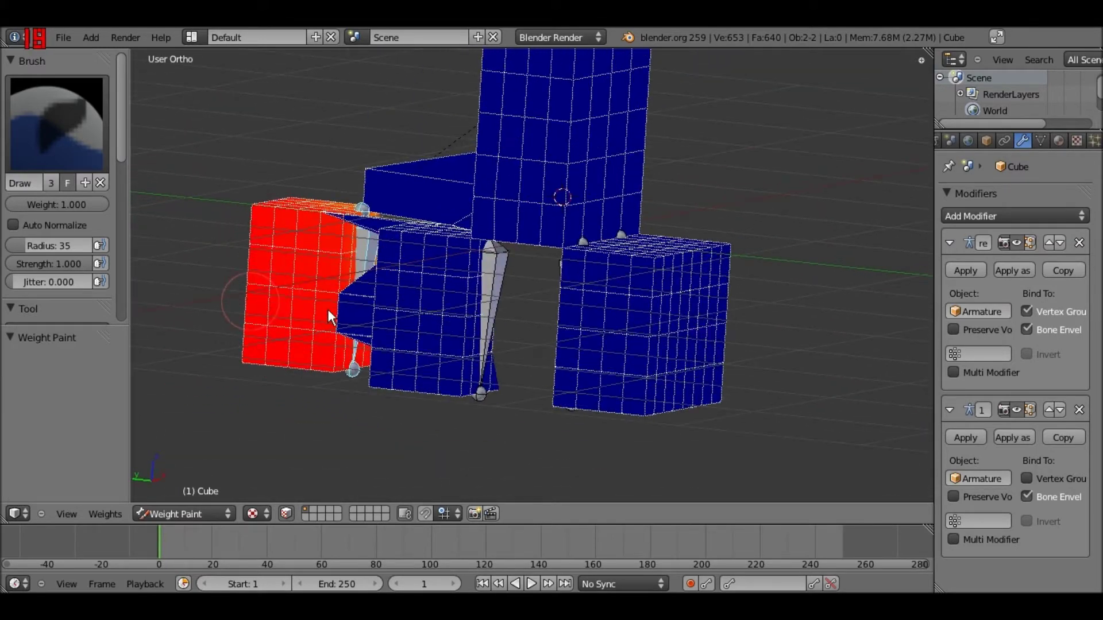
left_click_drag(327, 309, 347, 287)
middle_click_drag(371, 276, 449, 251, "shift")
key("KP_5")
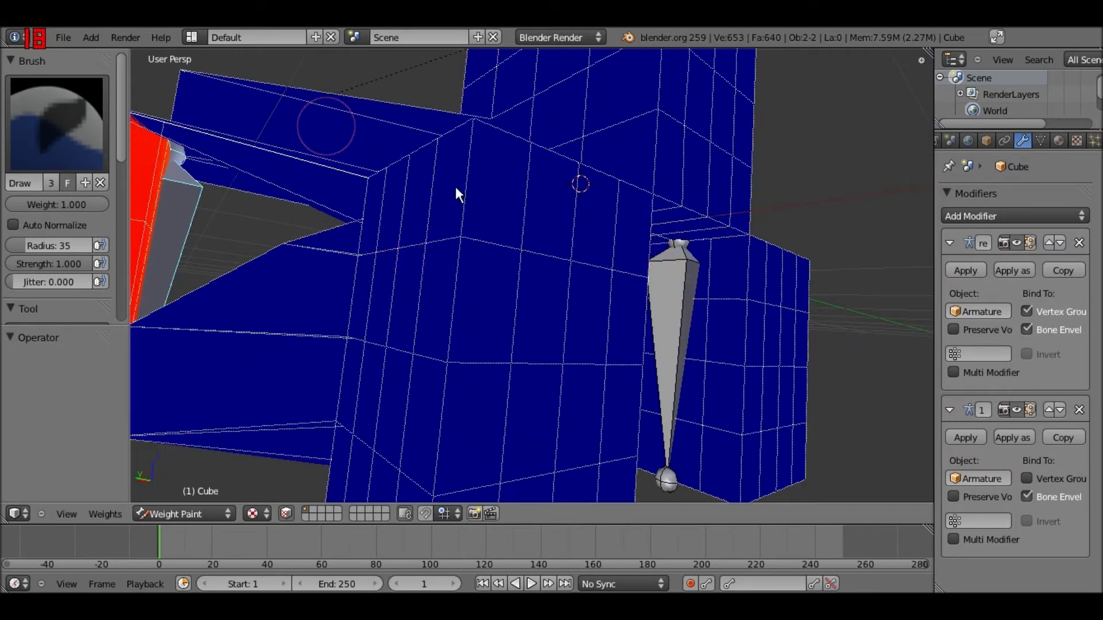
middle_click_drag(454, 186, 603, 264, "shift")
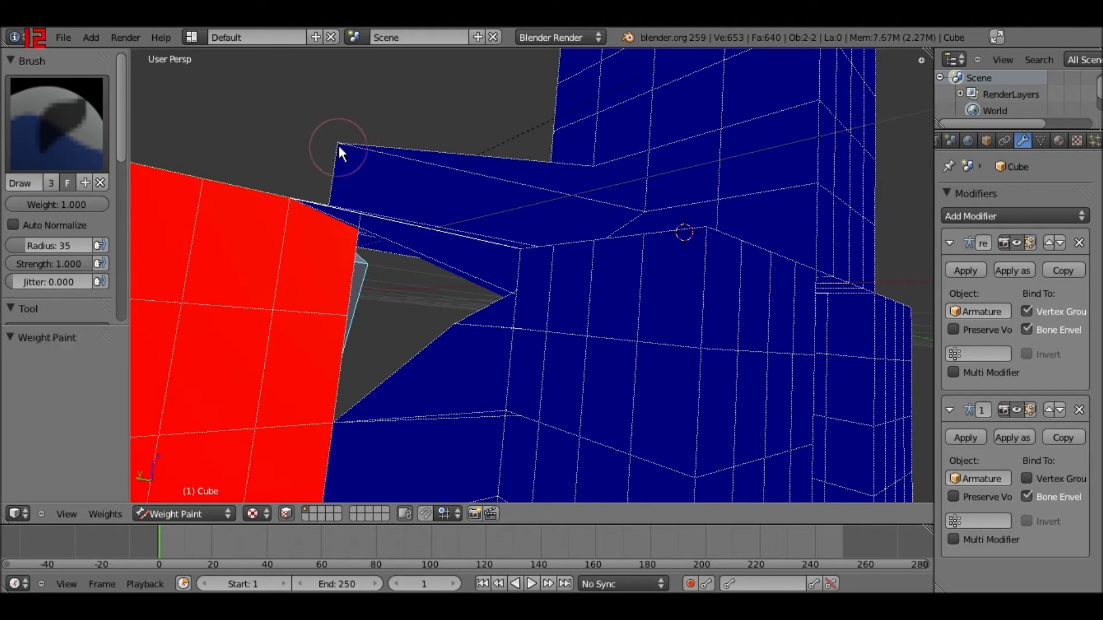
middle_click_drag(349, 145, 549, 351)
scroll(610, 317, "down", 5)
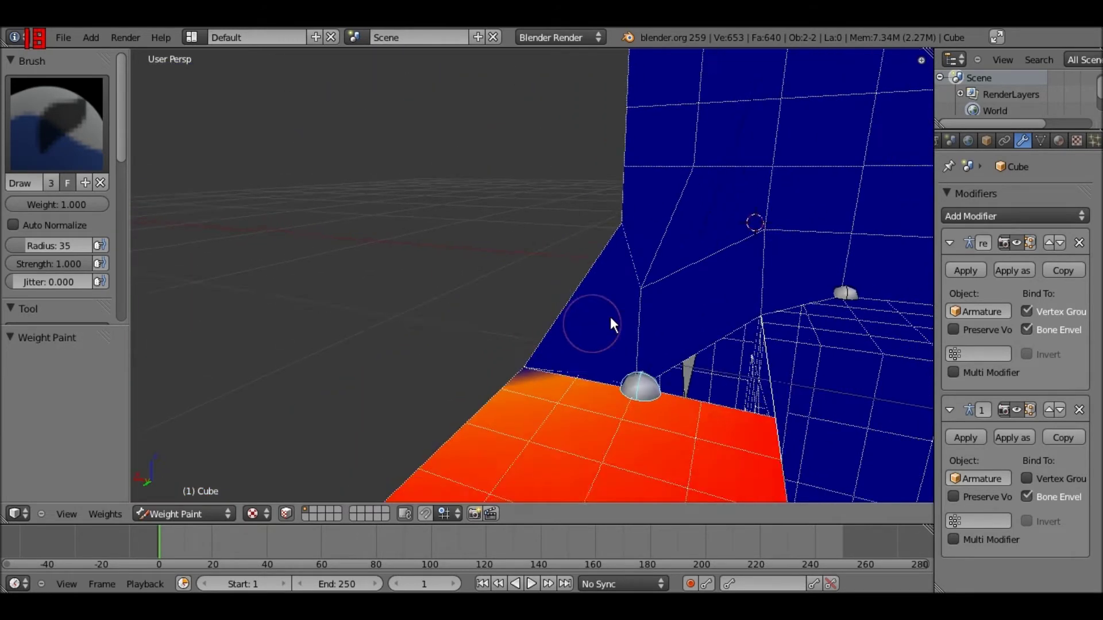
middle_click_drag(534, 312, 663, 290)
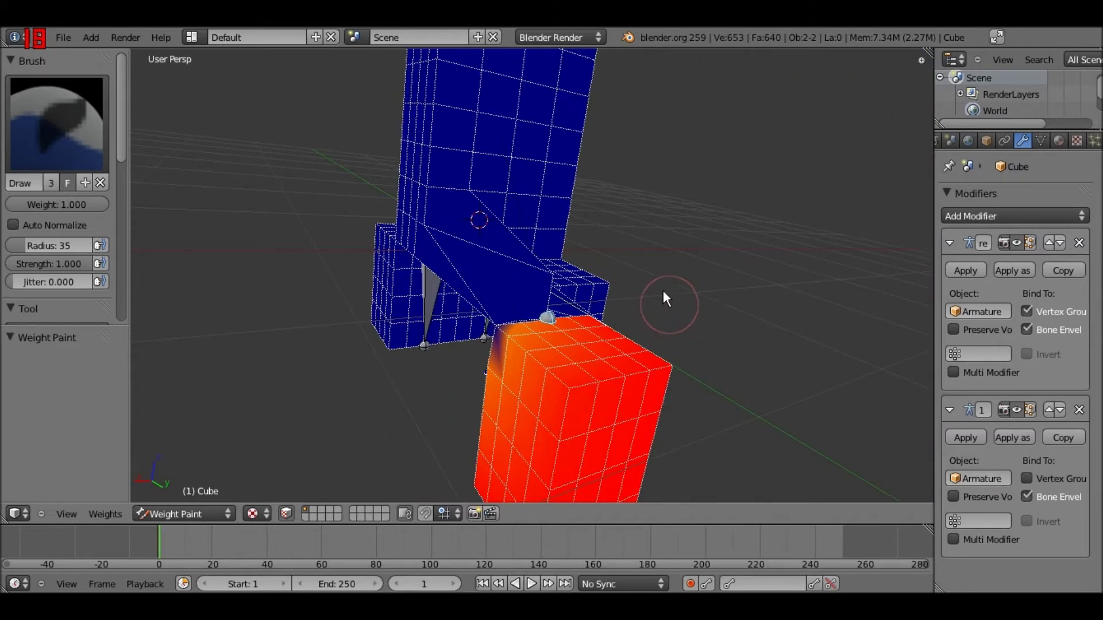
Step: Move the back leg bone back to the hip in orthographic side view and rotate it -40°
key("KP_3")
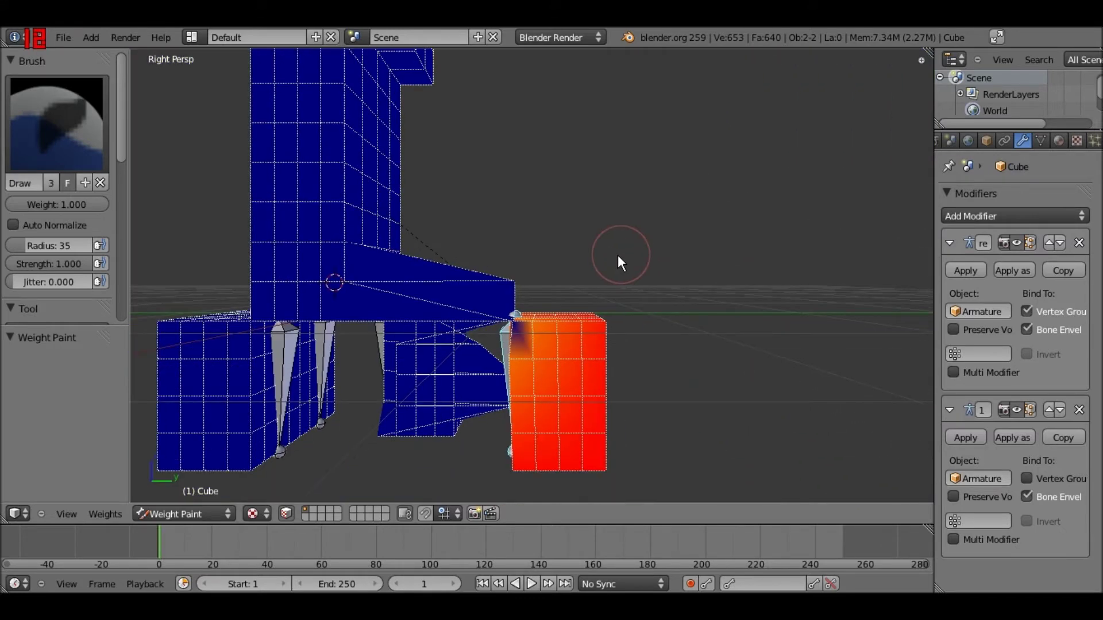
key("KP_5")
key("g")
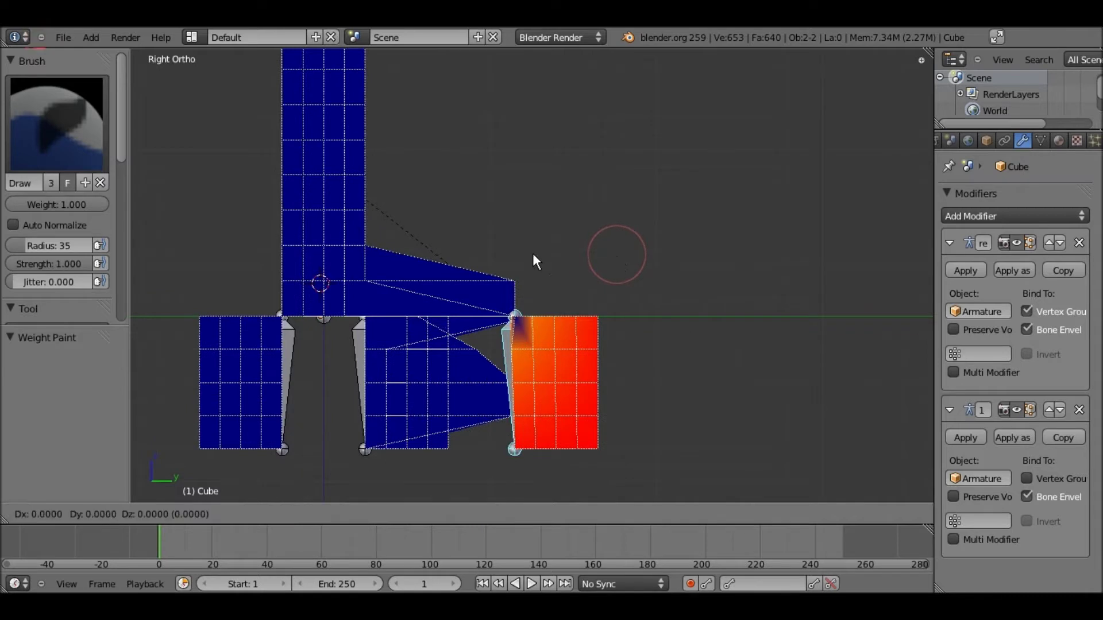
left_click(470, 250)
key("r")
left_click(395, 211)
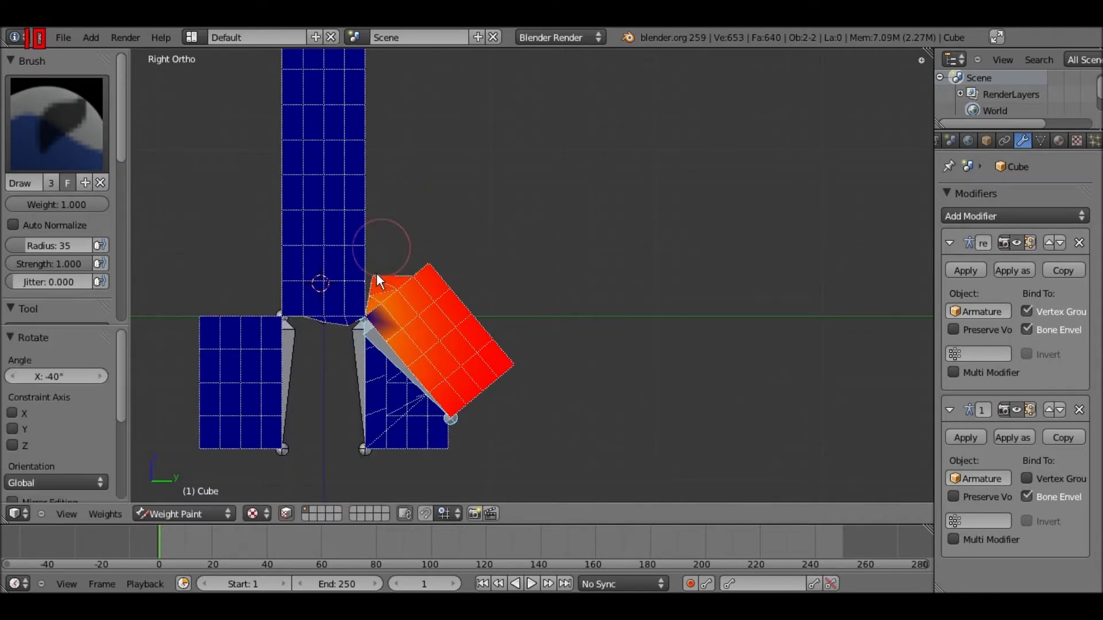
Step: Undo a trial brush stroke at the hip and dab weight onto the stray vertices above the rotated back leg
left_click_drag(368, 297, 375, 279)
key("ctrl+z")
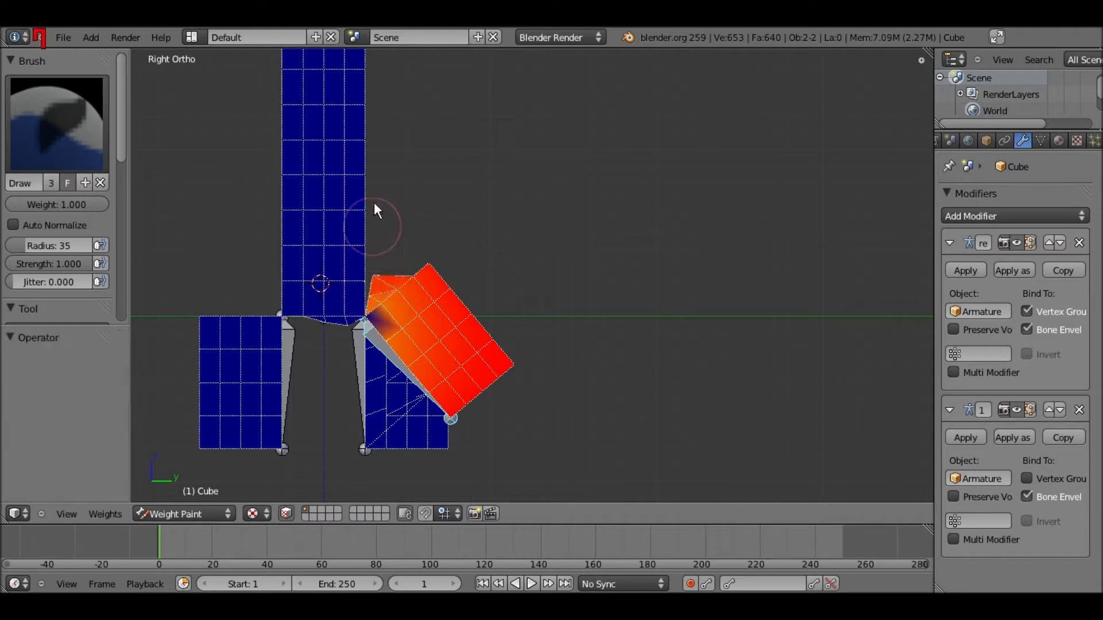
scroll(373, 202, "up", 2)
middle_click_drag(515, 227, 644, 214, "shift")
scroll(630, 215, "up", 5)
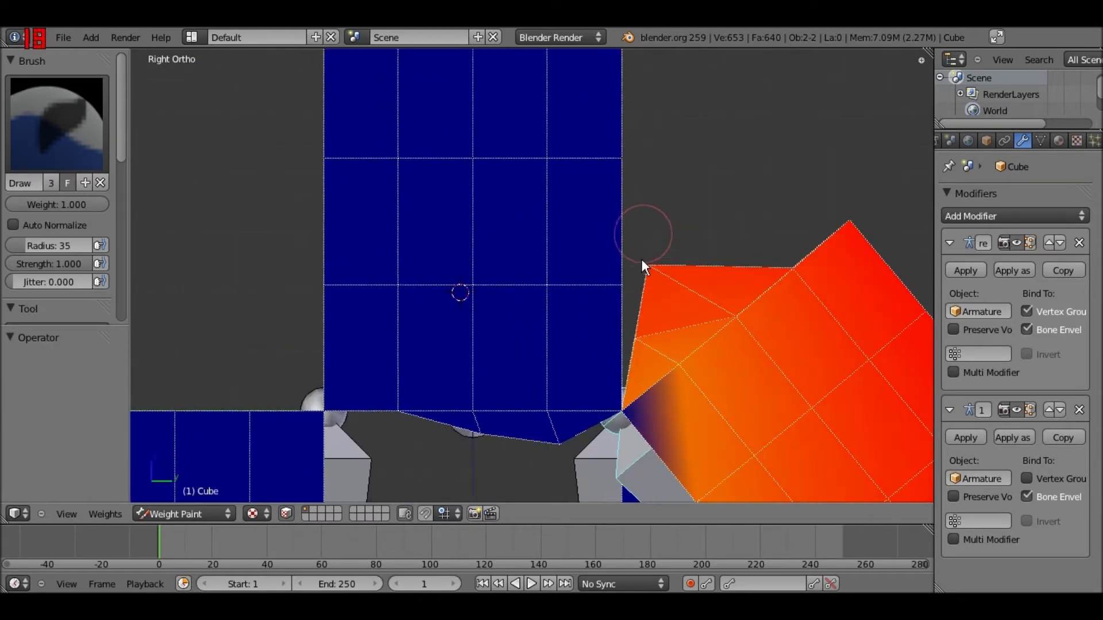
left_click(657, 276)
left_click(632, 336)
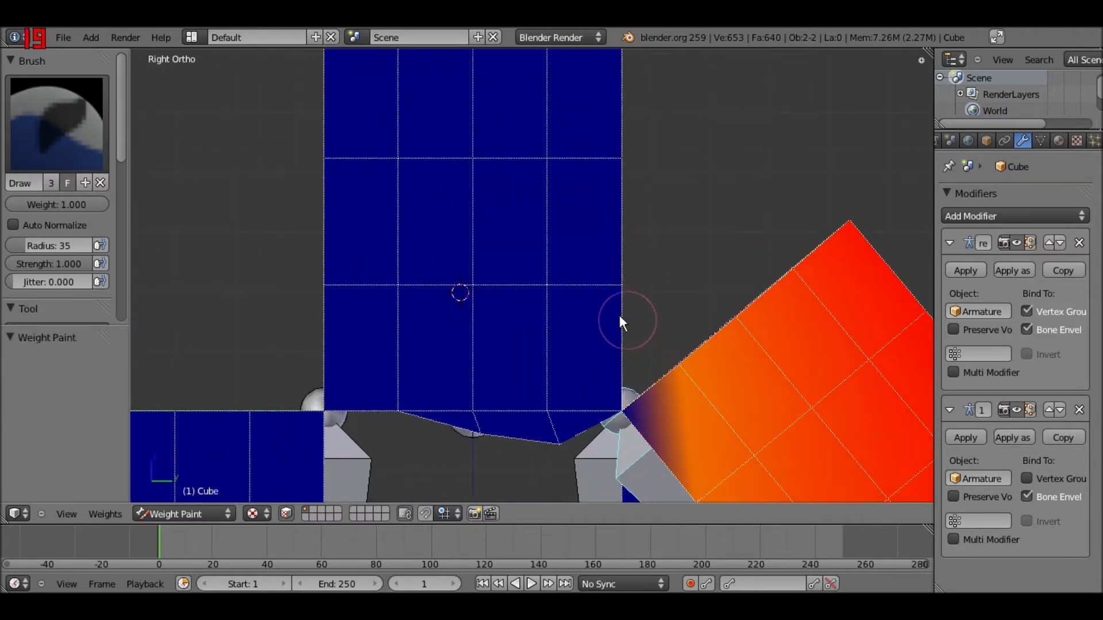
Step: Try dabbing weight around the hip and leg from below, then undo the strokes and the back leg bone's rotation
scroll(619, 315, "down", 4)
middle_click_drag(631, 349, 616, 235, "shift")
mouse_move(735, 287)
middle_mouse_down()
mouse_move(734, 239)
mouse_move(564, 176)
mouse_move(643, 344)
middle_mouse_up()
left_click(672, 348)
key("ctrl+z")
left_click(659, 359)
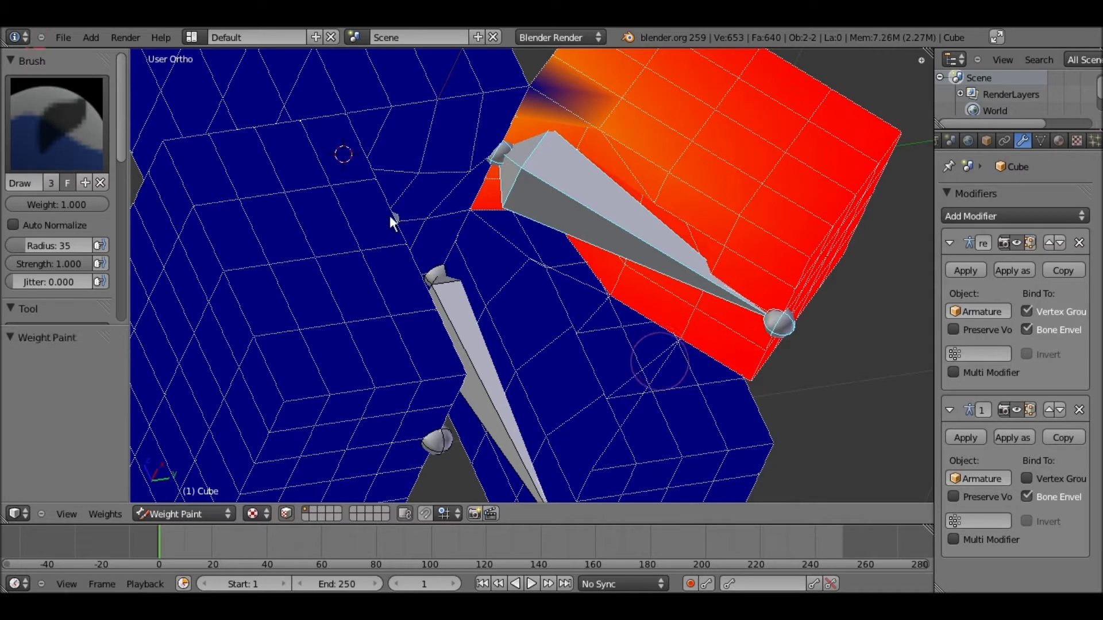
left_click(464, 174)
left_click_drag(464, 174, 460, 208)
key("ctrl+z")
middle_click_drag(646, 173, 692, 259)
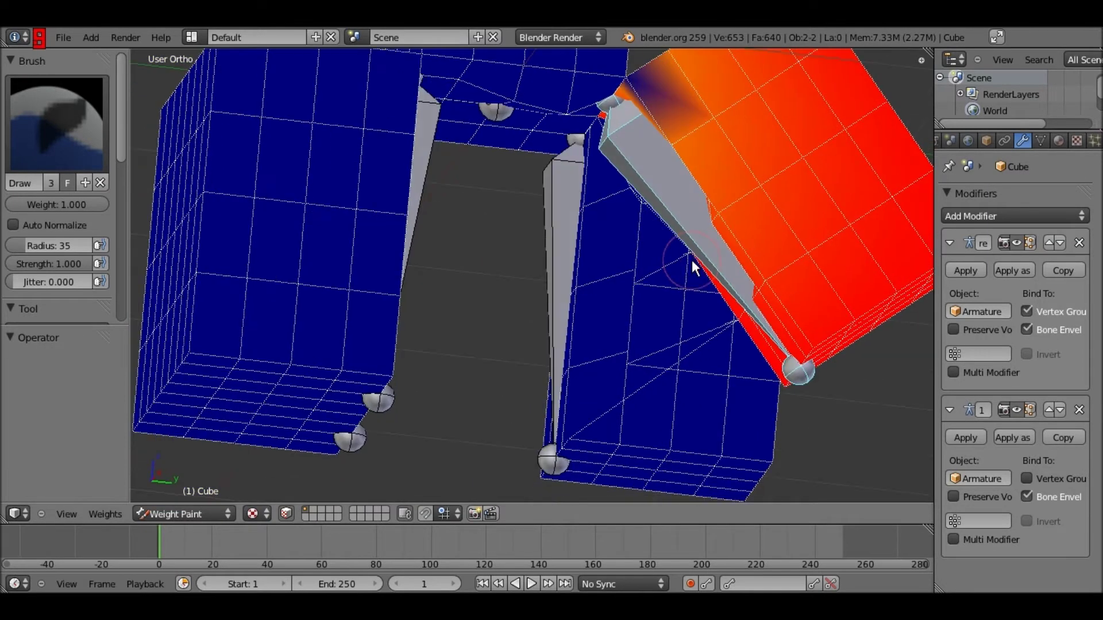
key("ctrl+z")
key("ctrl+z")
Step: Turn on Vertex Groups in the second Armature modifier and test-rotate the back leg bone about the global X axis, cancelling the rotation
left_click(1026, 478)
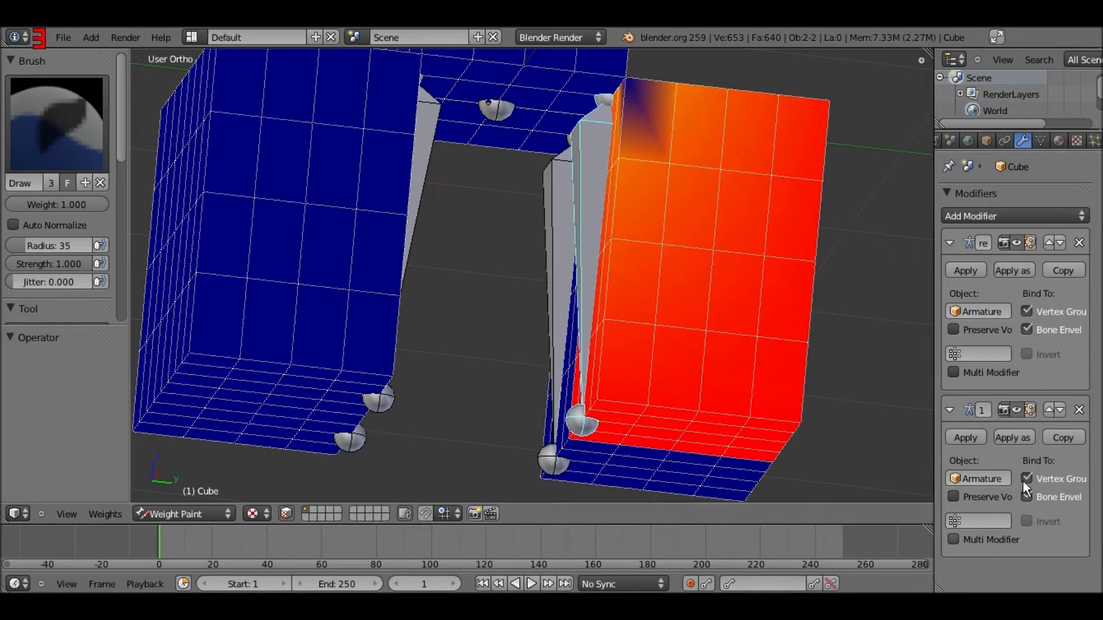
scroll(497, 140, "down", 2)
key("r")
key("x")
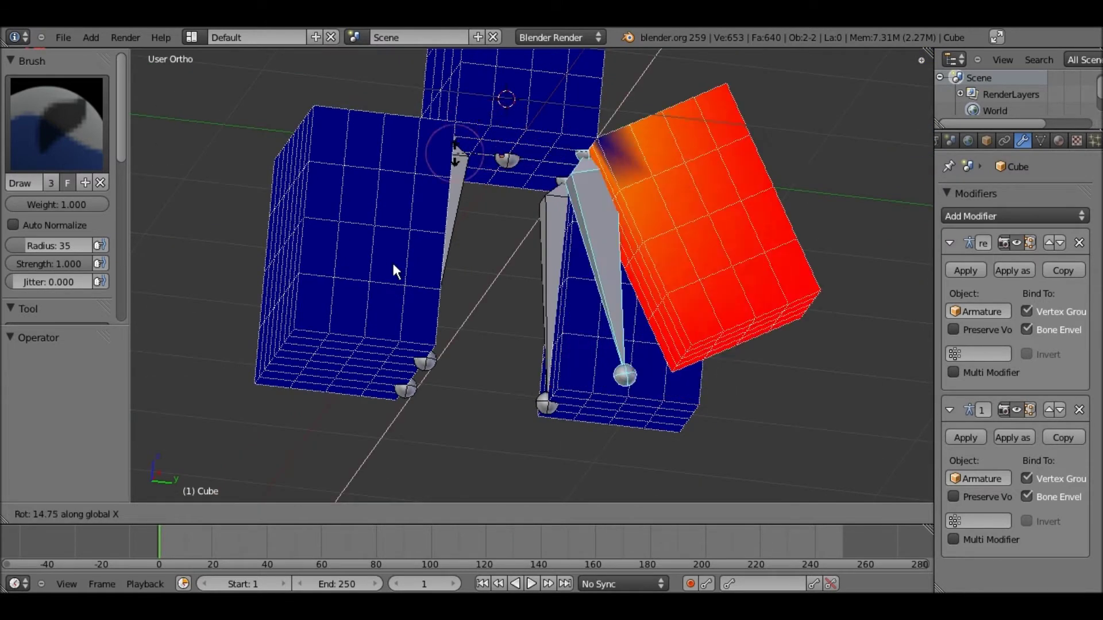
right_click(377, 265)
Step: Turn on Preserve Volume in the second Armature modifier, test-rotate the back leg bone about global X, and undo the rotation
middle_click_drag(453, 231, 508, 266)
left_click(957, 496)
key("r")
key("x")
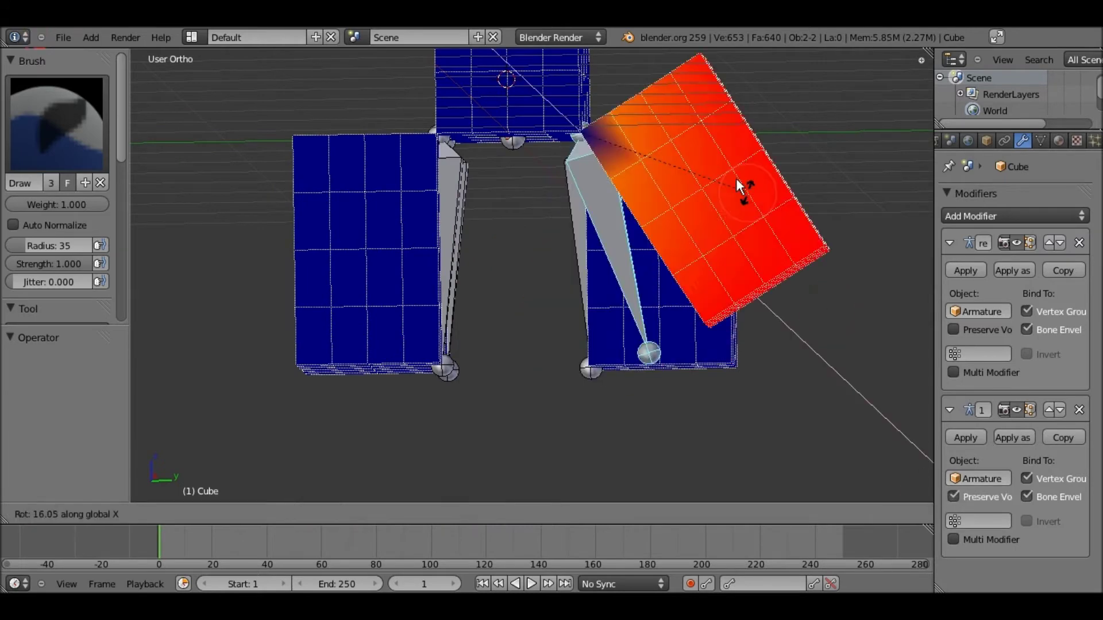
left_click(715, 154)
key("ctrl+z")
Step: Turn on Multi Modifier in the second Armature modifier and test-rotate the back leg bone about global X, cancelling the rotation
left_click(954, 539)
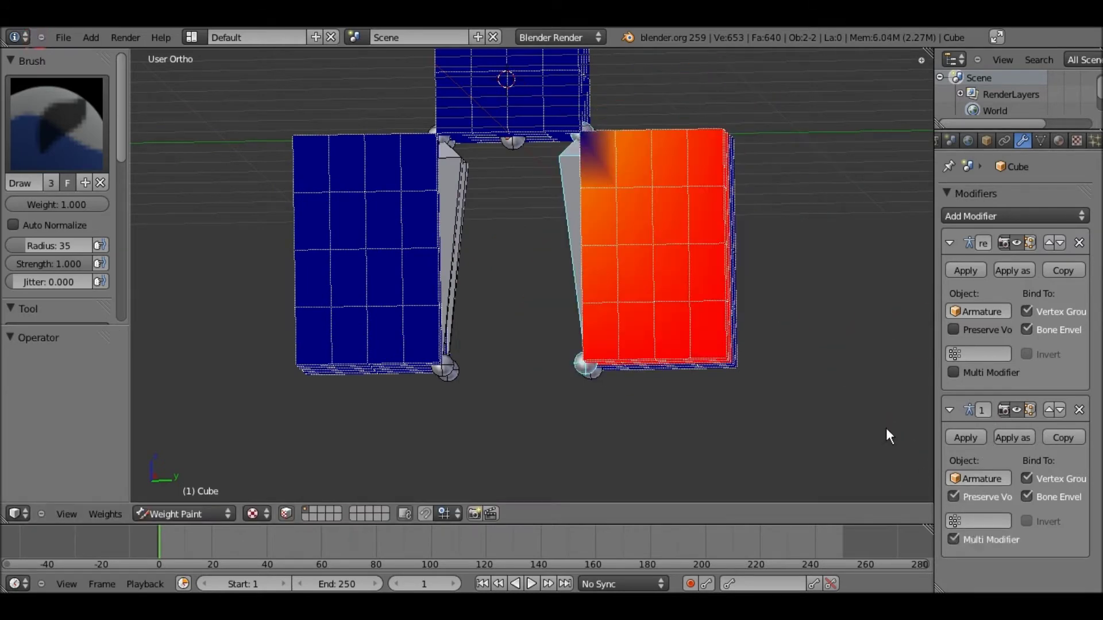
key("r")
key("x")
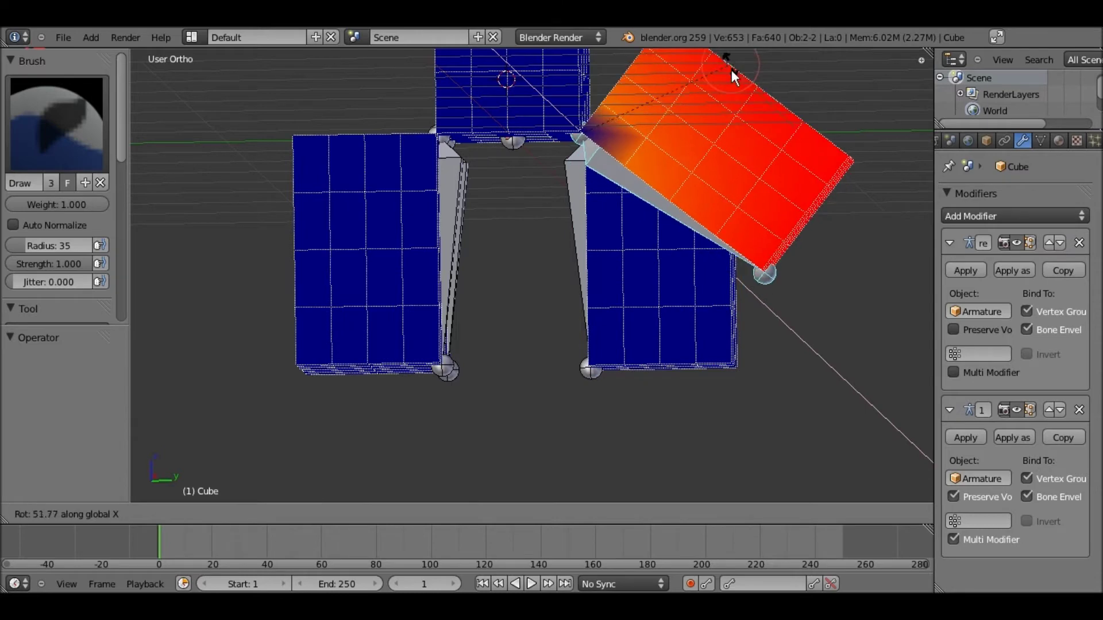
right_click(779, 196)
Step: Turn off Preserve Volume in the second Armature modifier and test-rotate the back leg bone about global X, cancelling the rotation
left_click(963, 497)
key("r")
key("x")
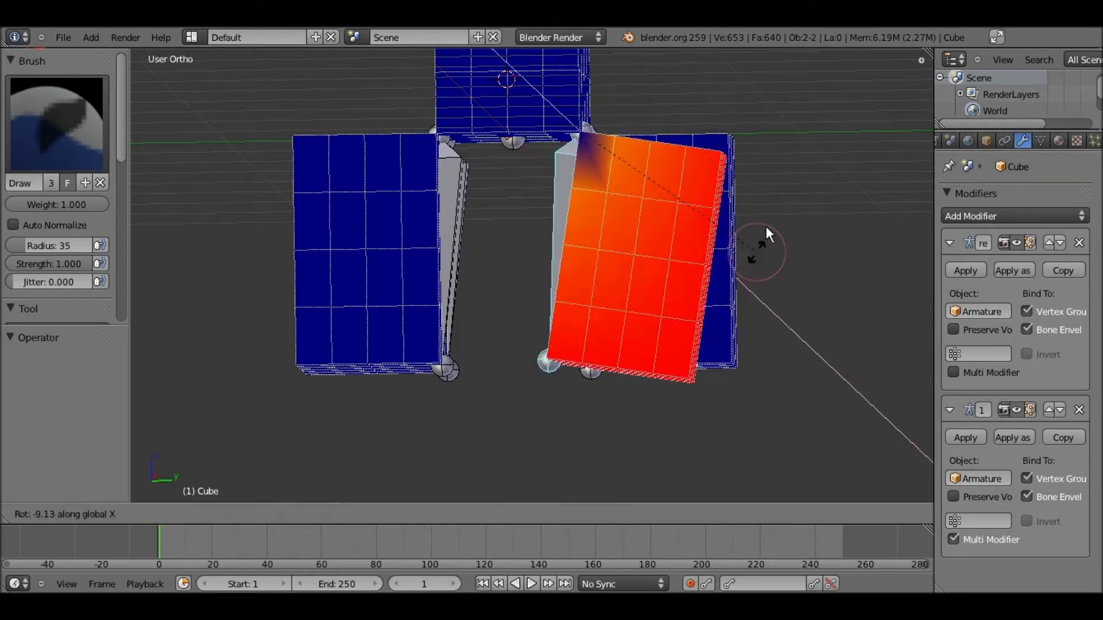
right_click(763, 155)
Step: Test-rotate the back leg bone twice in side view, discarding both rotations and inspecting the mesh from above in between
key("KP_3")
key("r")
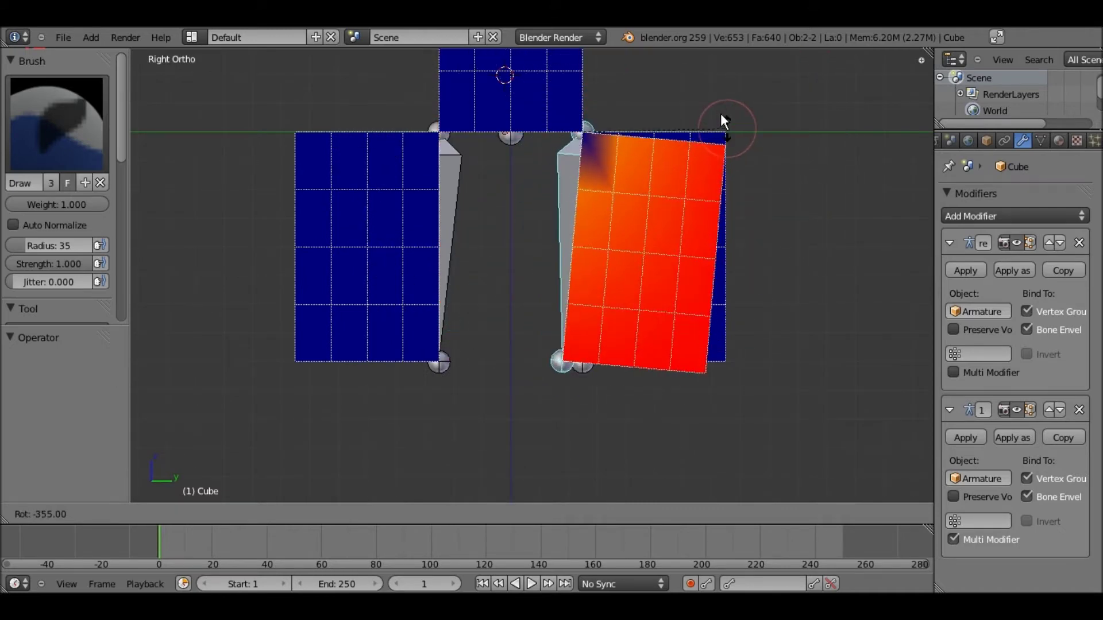
left_click(721, 113)
key("ctrl+z")
middle_click_drag(666, 144, 613, 258)
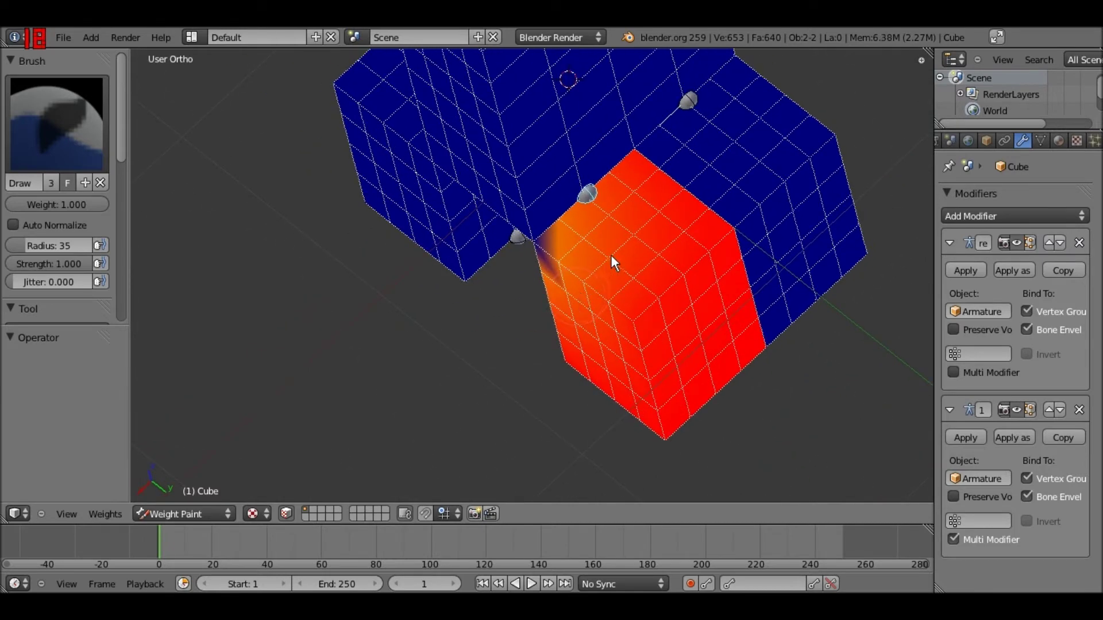
key("KP_3")
key("r")
right_click(479, 180)
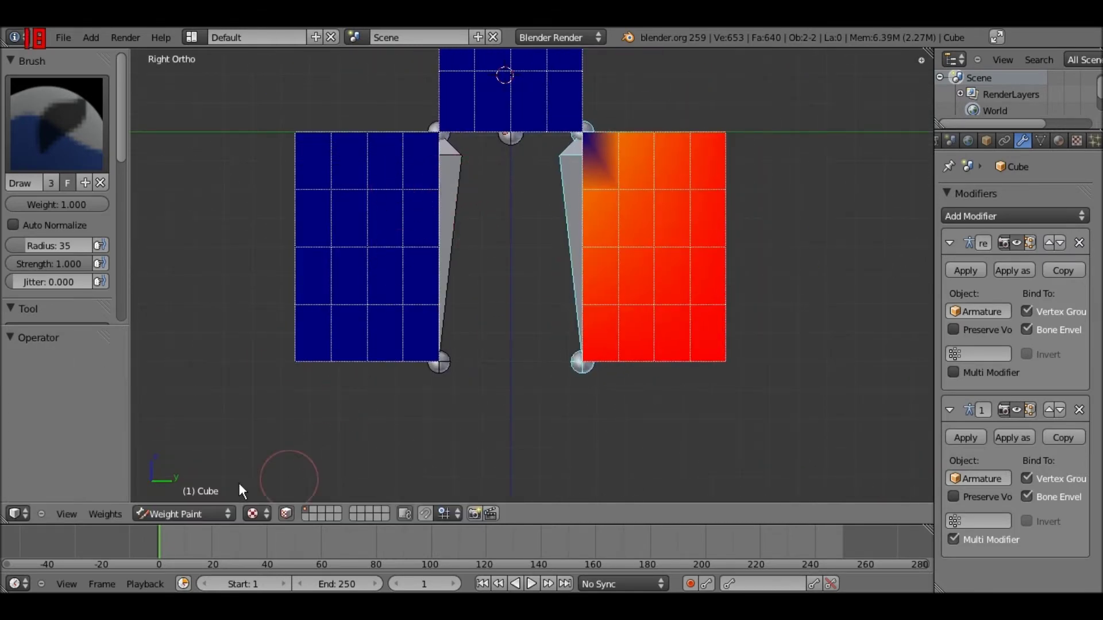
Step: Leave Weight Paint for Object Mode, select a front leg bone of the armature, and test-rotate it, cancelling the rotation
left_click(190, 511)
left_click(185, 498)
right_click(449, 183)
key("r")
right_click(460, 212)
right_click(460, 212)
Step: Test-rotate the front leg bone about 10° around the global X axis and undo the rotation
middle_click_drag(460, 212, 492, 233)
key("r")
key("x")
left_click(530, 191)
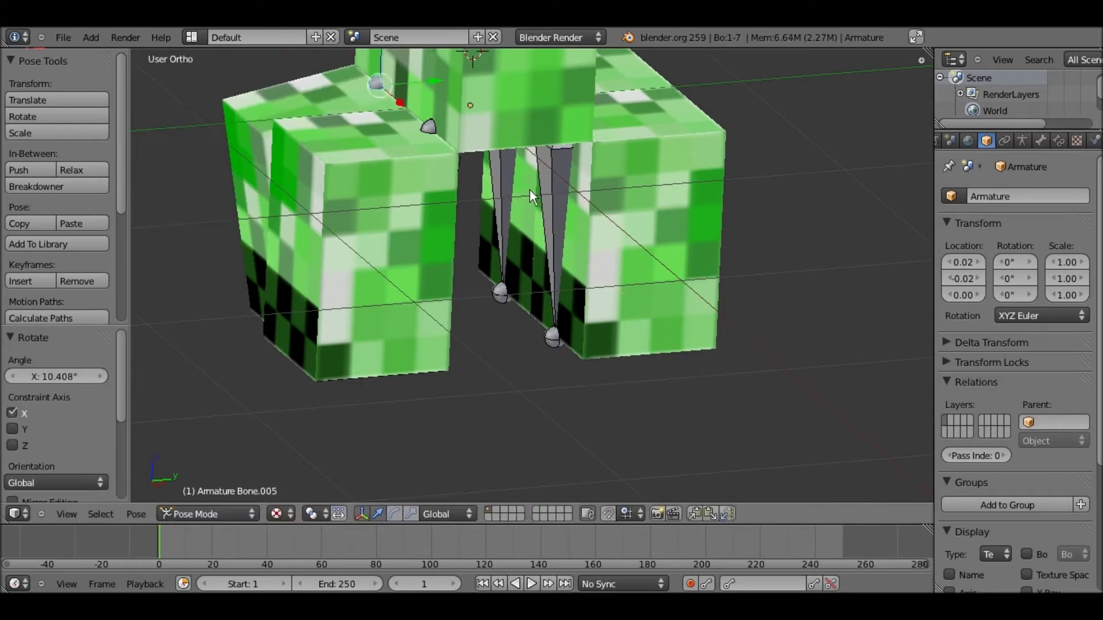
key("ctrl+z")
Step: Select a back leg bone, test-rotate it about the global X axis, and check the legs in side view
right_click(518, 186)
key("r")
key("x")
left_click(663, 157)
middle_click_drag(663, 158, 563, 233)
scroll(560, 224, "down", 3)
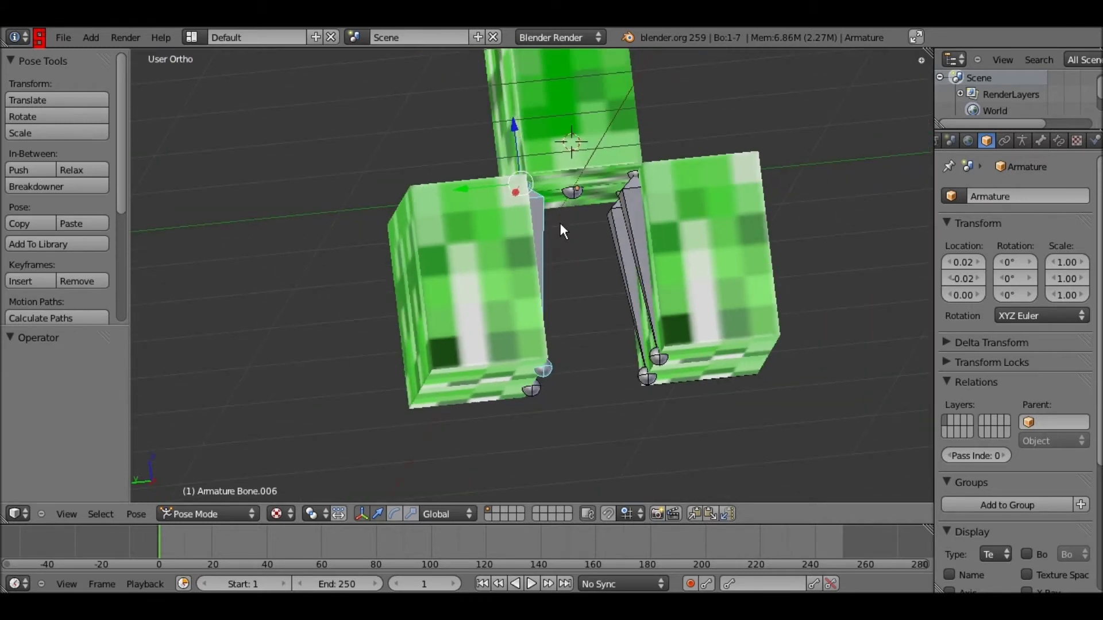
key("KP_3")
scroll(534, 198, "down", 3)
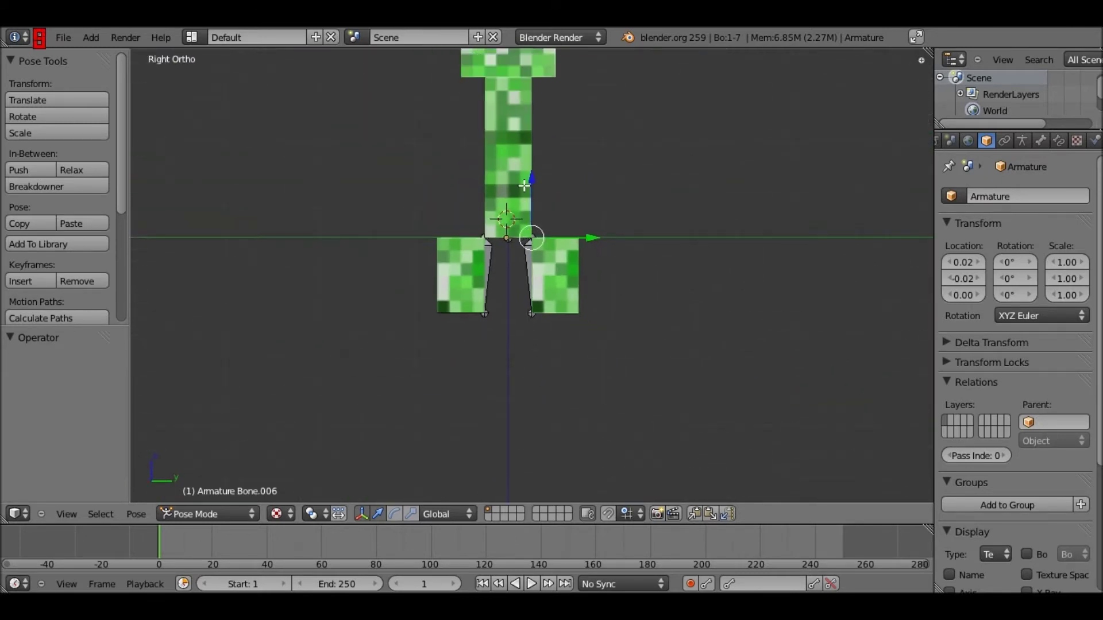
Step: Switch the armature out of Pose Mode into Object Mode and frame the whole creeper in side view
key("Tab")
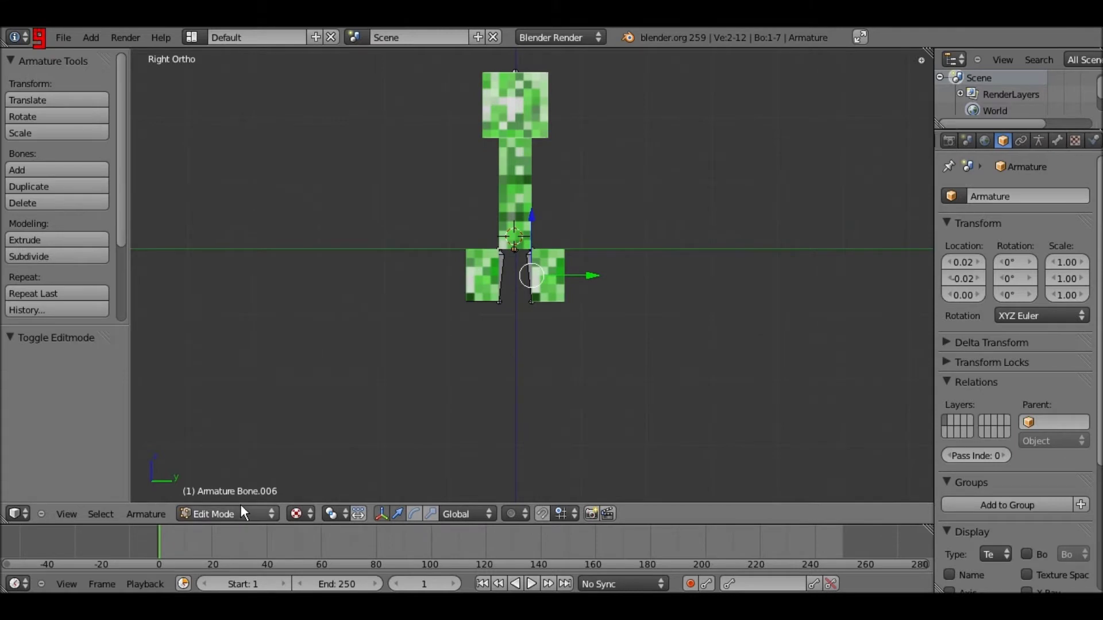
left_click(241, 512)
left_click(227, 497)
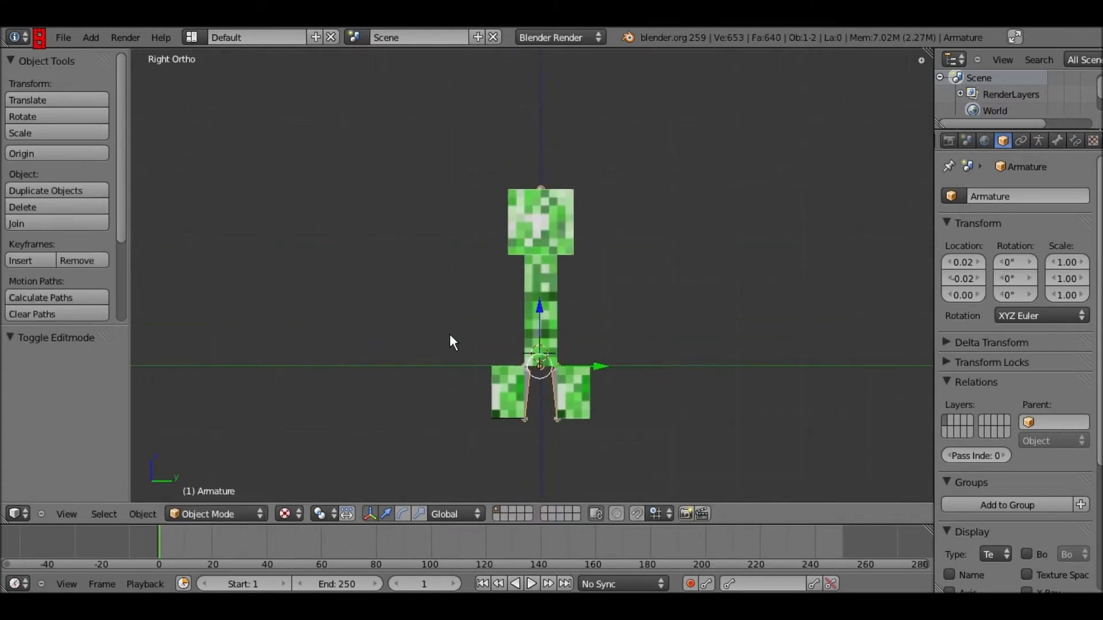
scroll(450, 328, "up", 1)
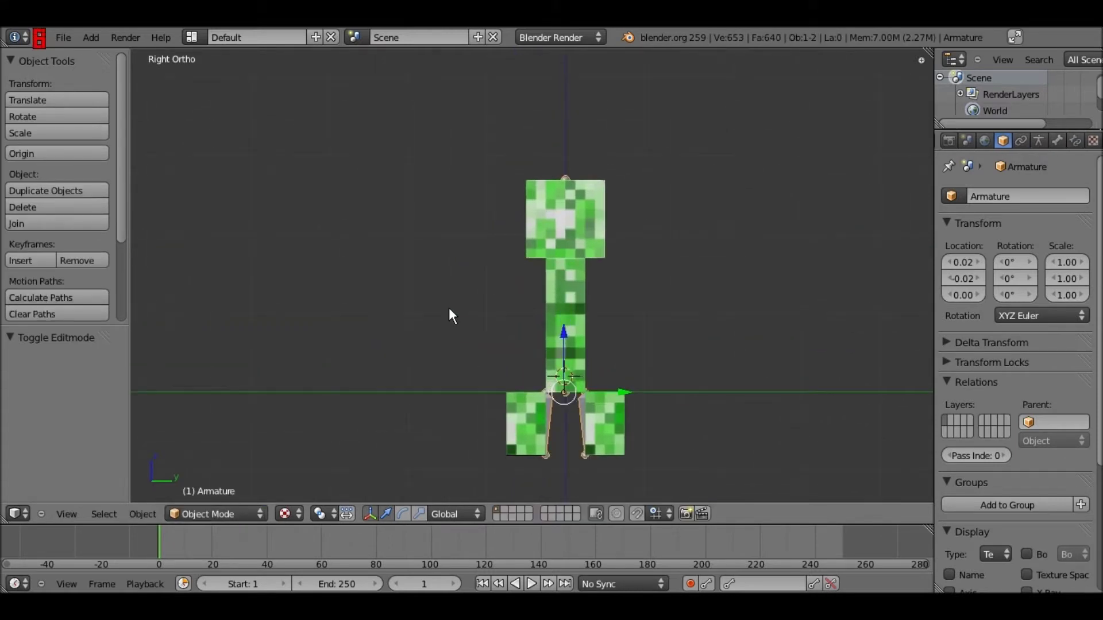
scroll(449, 308, "up", 2)
middle_click_drag(503, 228, 422, 144, "shift")
middle_click_drag(447, 239, 379, 217, "shift")
Step: Switch the screen layout to Animation after briefly opening the Compositing layout
left_click(191, 38)
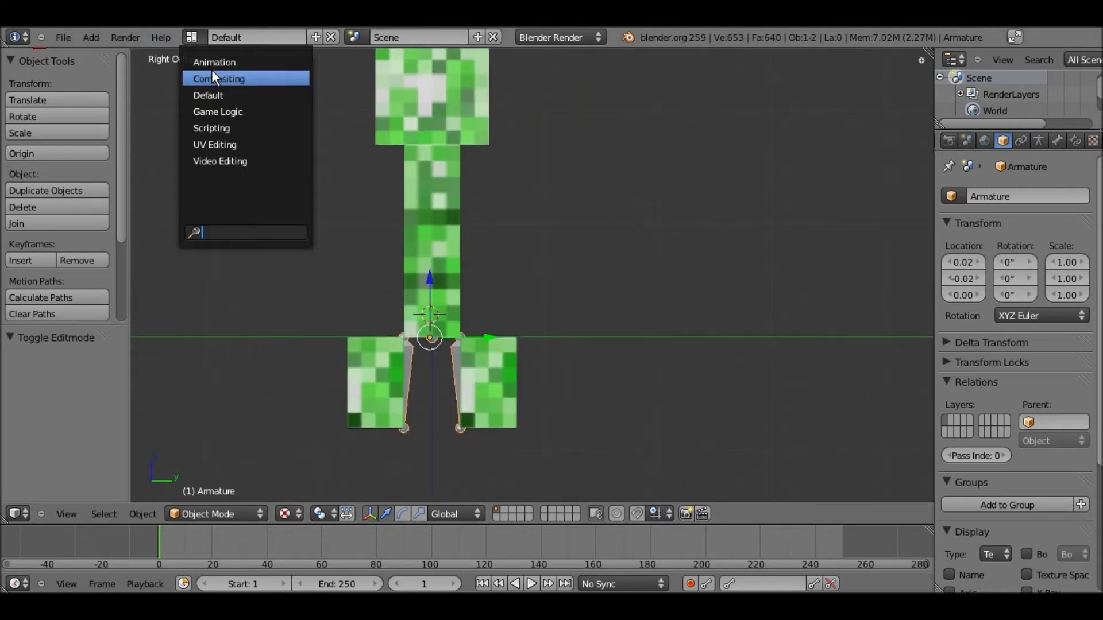
left_click(213, 74)
left_click(191, 37)
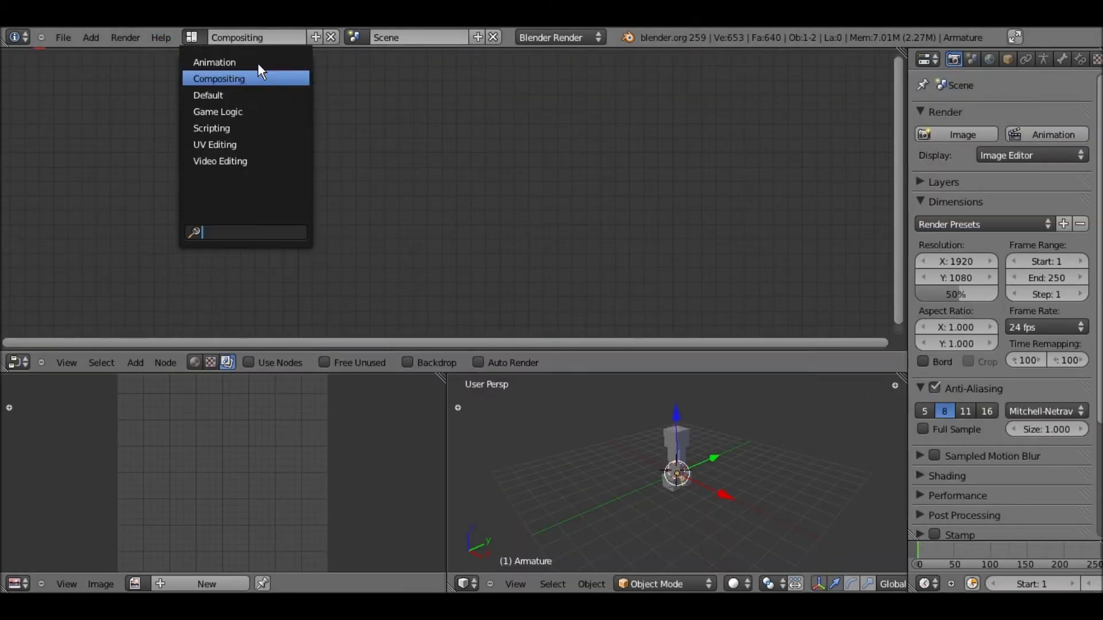
left_click(221, 59)
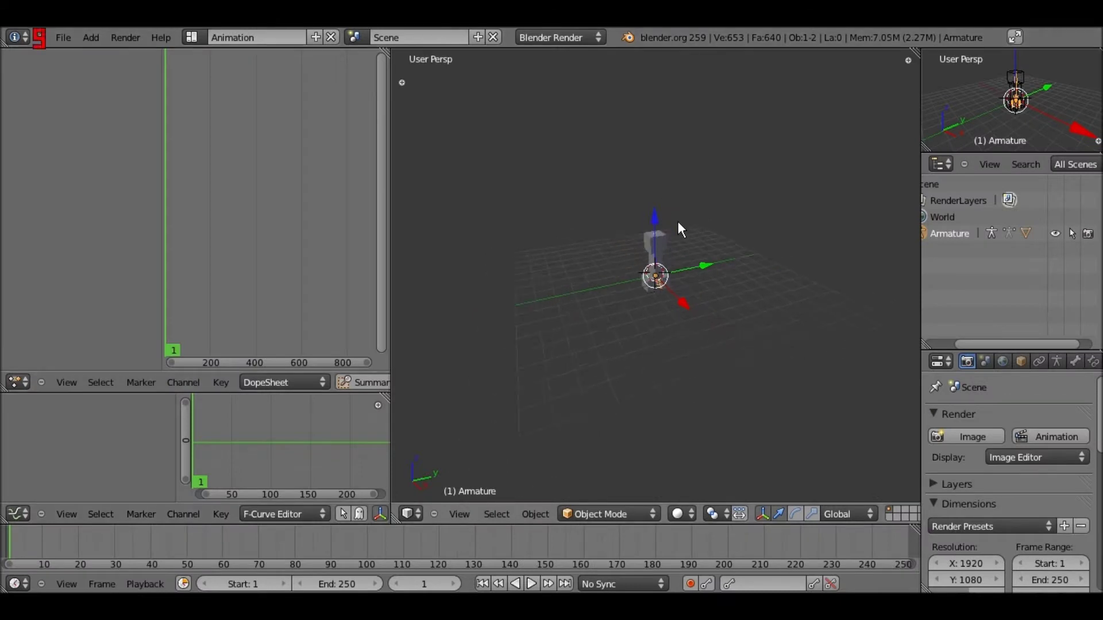
Step: Examine the Dope Sheet's header controls and its available editing modes
middle_click_drag(322, 387, 262, 386)
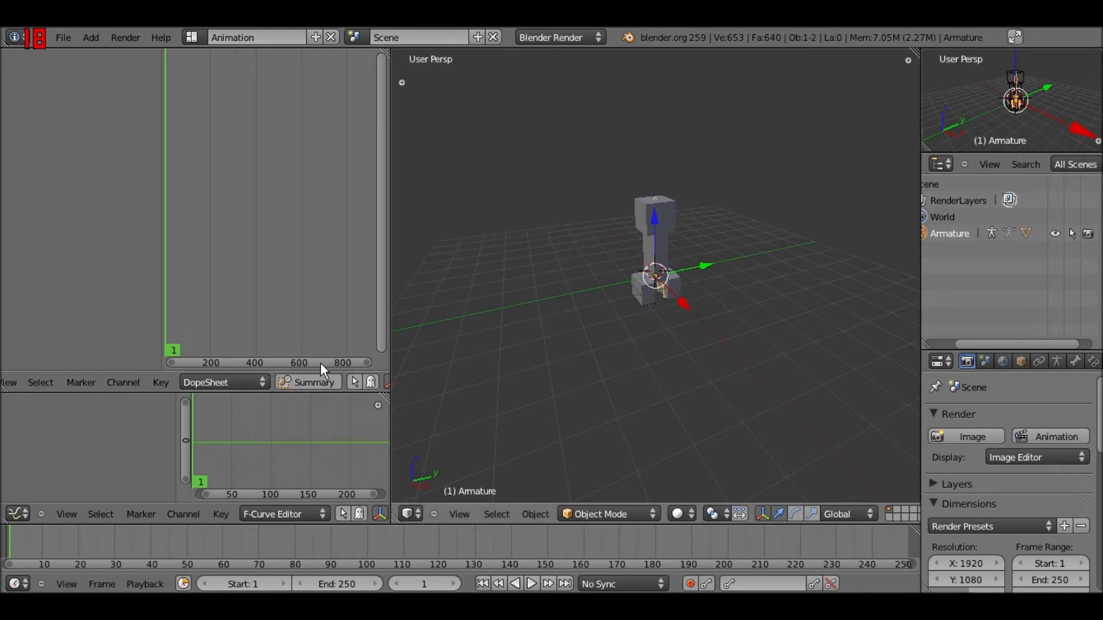
scroll(313, 382, "down", 3)
scroll(284, 386, "up", 5)
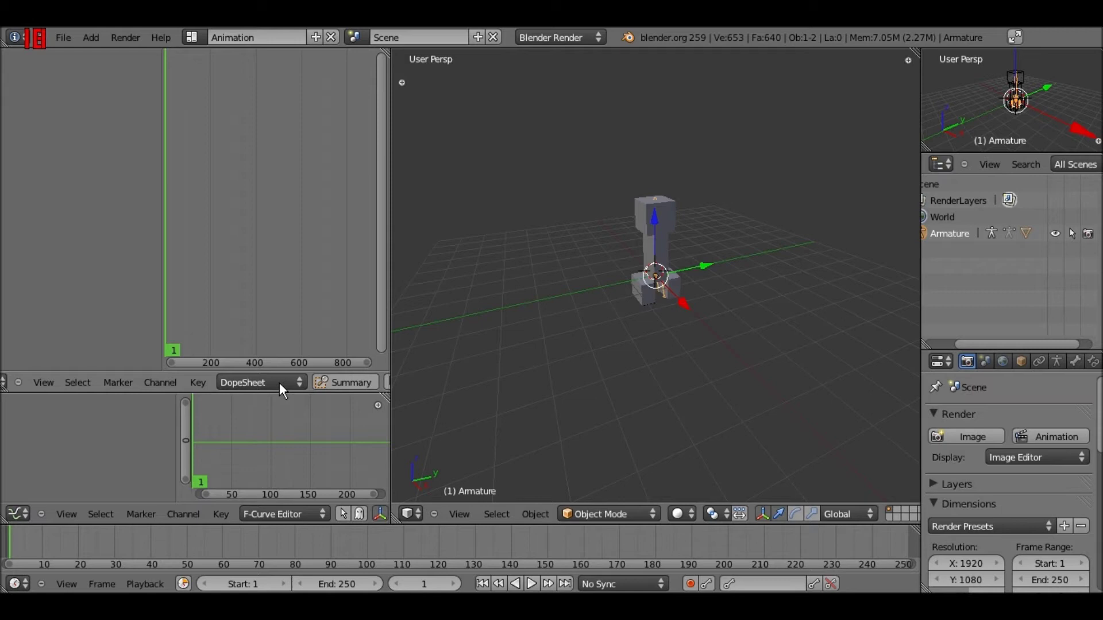
left_click(267, 382)
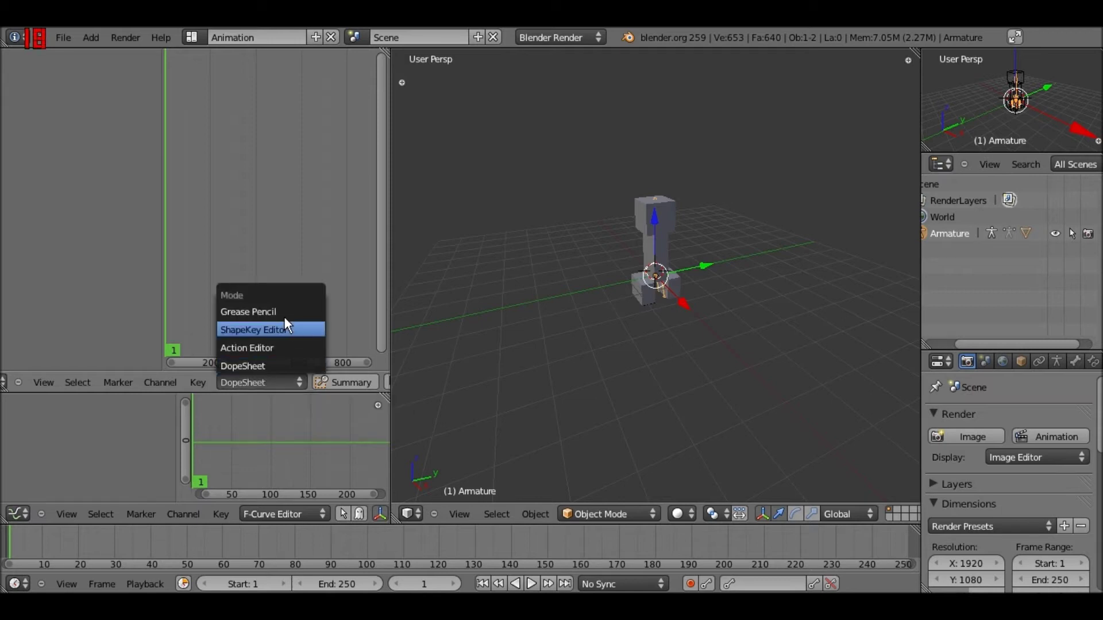
middle_click_drag(350, 317, 292, 294, "ctrl")
scroll(291, 294, "down", 3)
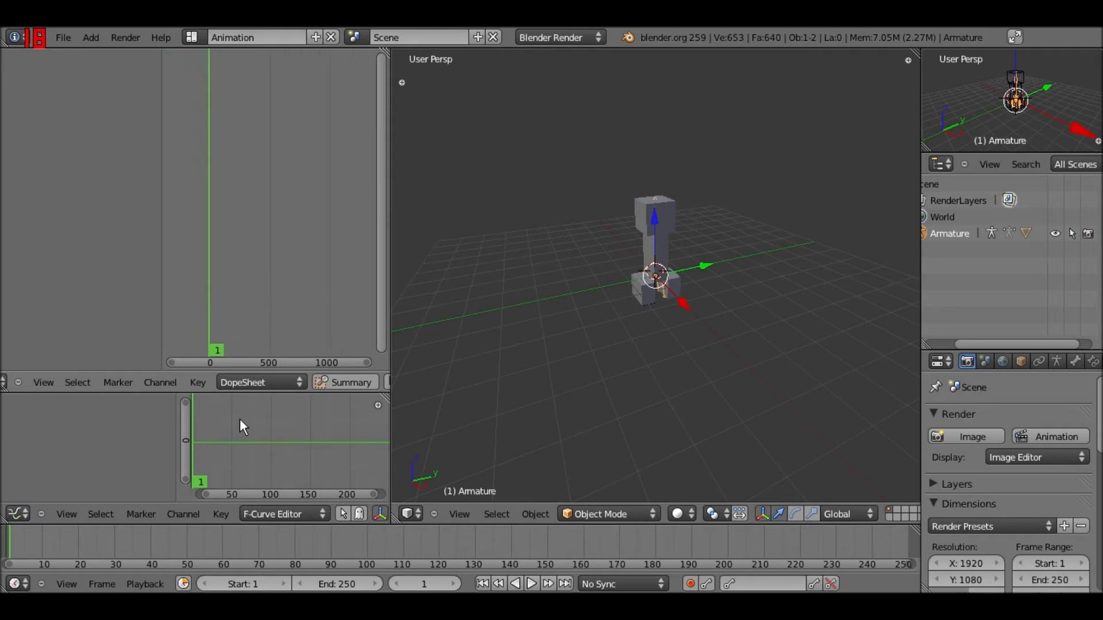
left_click(260, 382)
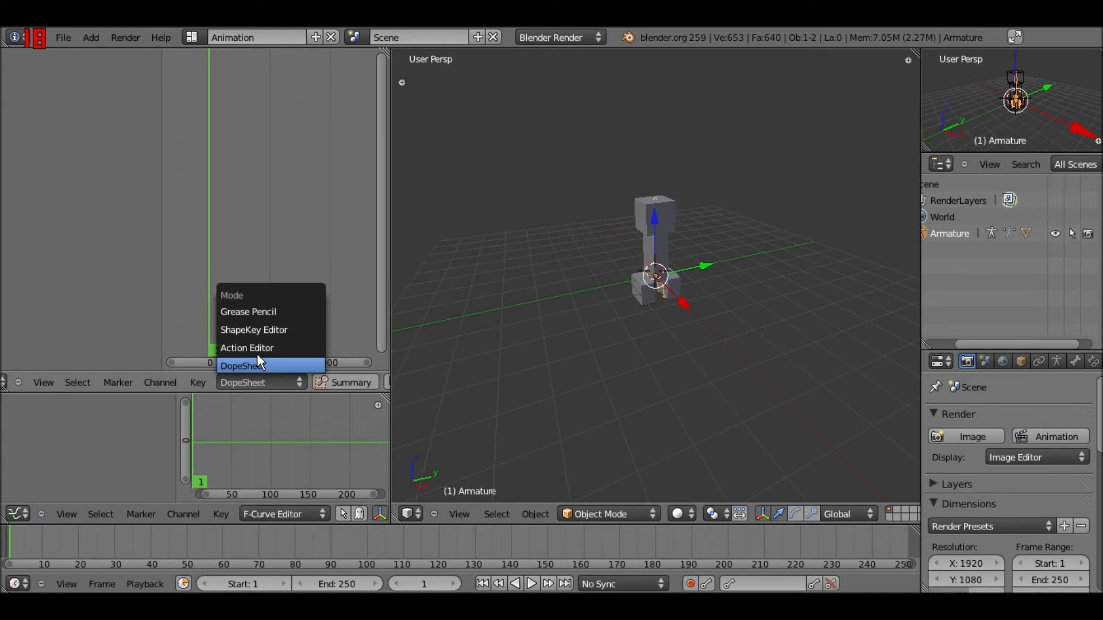
left_click(258, 149)
Step: Set the current frame to 0 in the Dope Sheet and show the frames around it more closely
scroll(250, 204, "up", 2)
scroll(233, 220, "up", 2)
middle_click_drag(244, 223, 320, 235)
left_click_drag(253, 237, 211, 243)
scroll(266, 214, "up", 5)
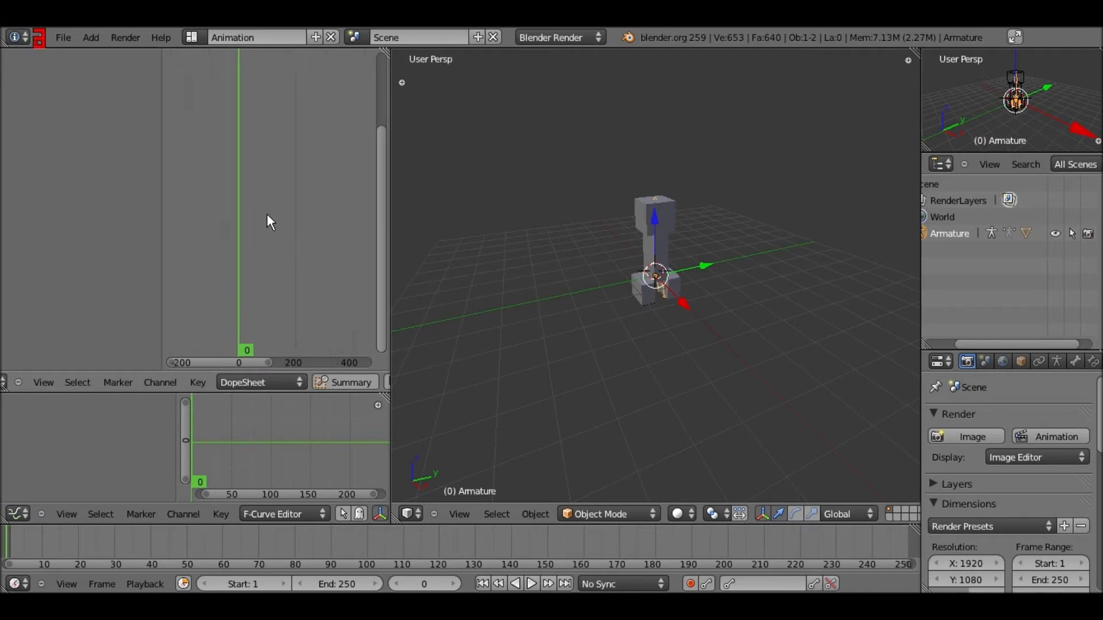
scroll(265, 215, "up", 8)
middle_click_drag(254, 215, 285, 209)
middle_click_drag(212, 208, 276, 188)
middle_click_drag(334, 379, 208, 379)
middle_click_drag(339, 325, 210, 385)
scroll(214, 383, "up", 8)
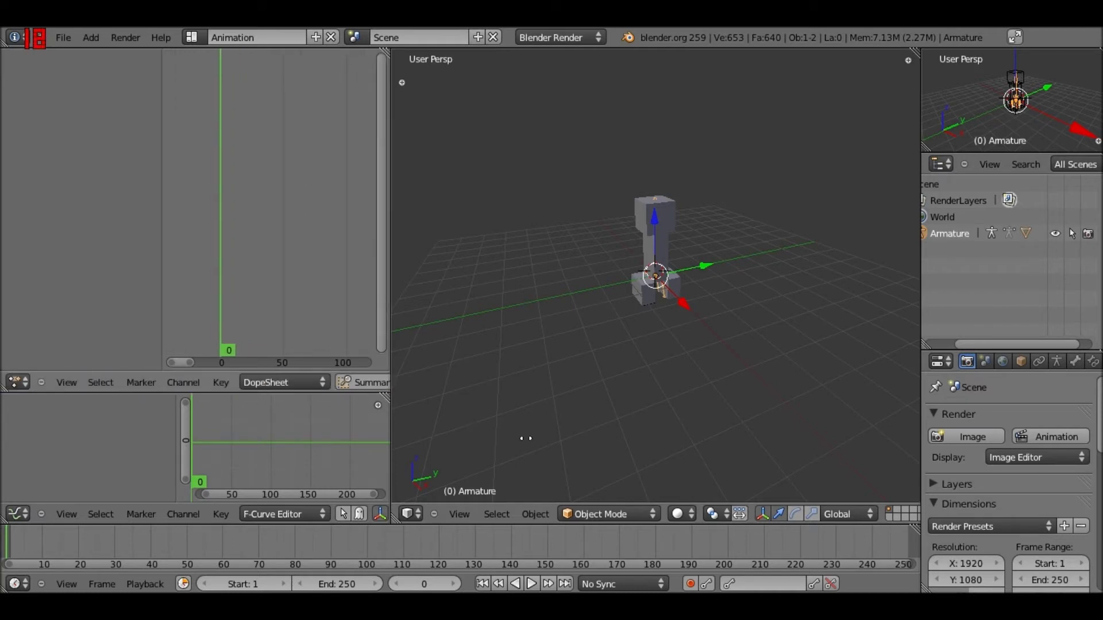
left_click(22, 377)
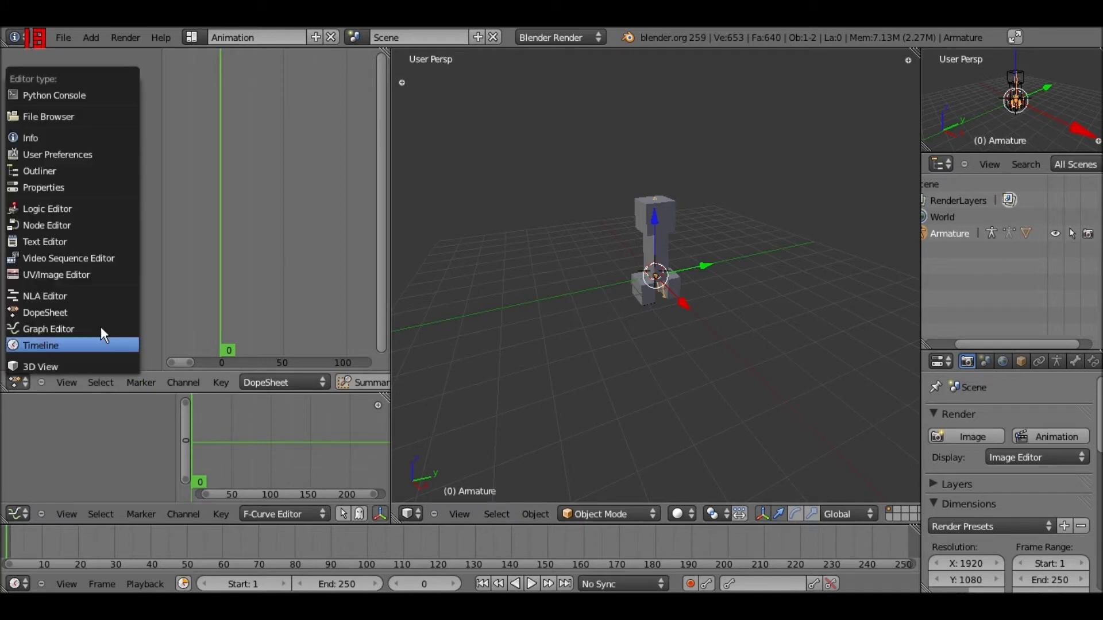
left_click(280, 259)
left_click(203, 263)
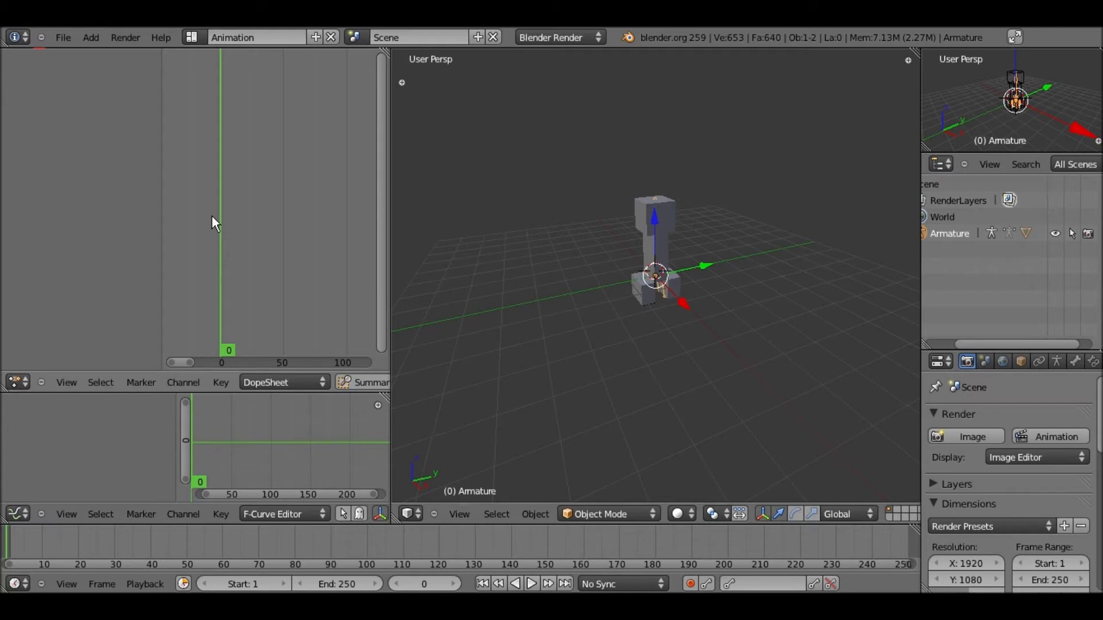
key("shift+a")
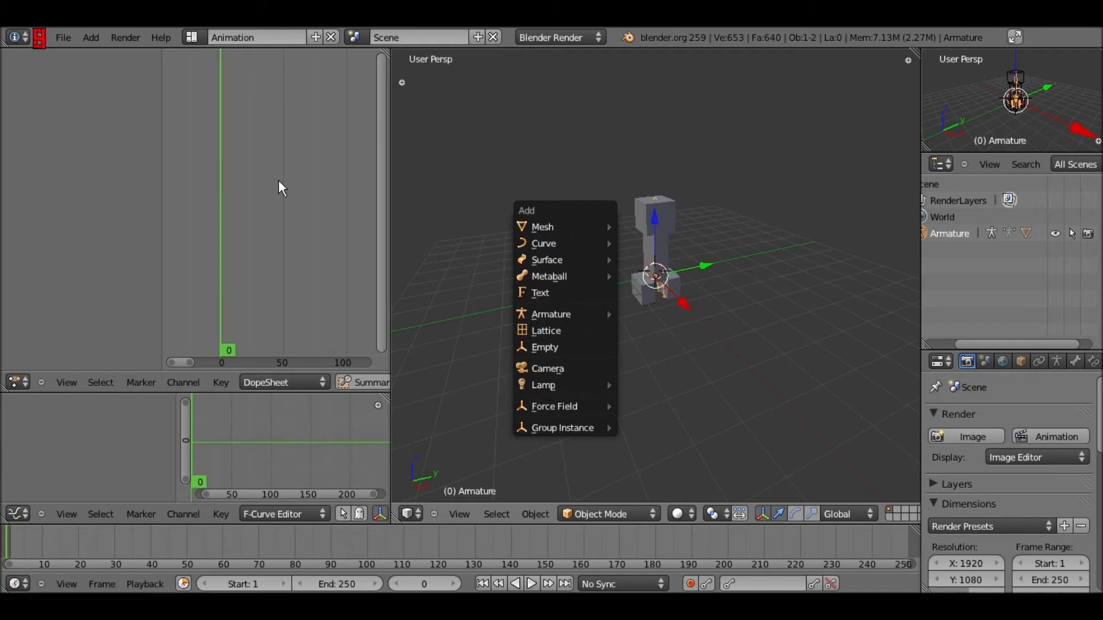
key("Escape")
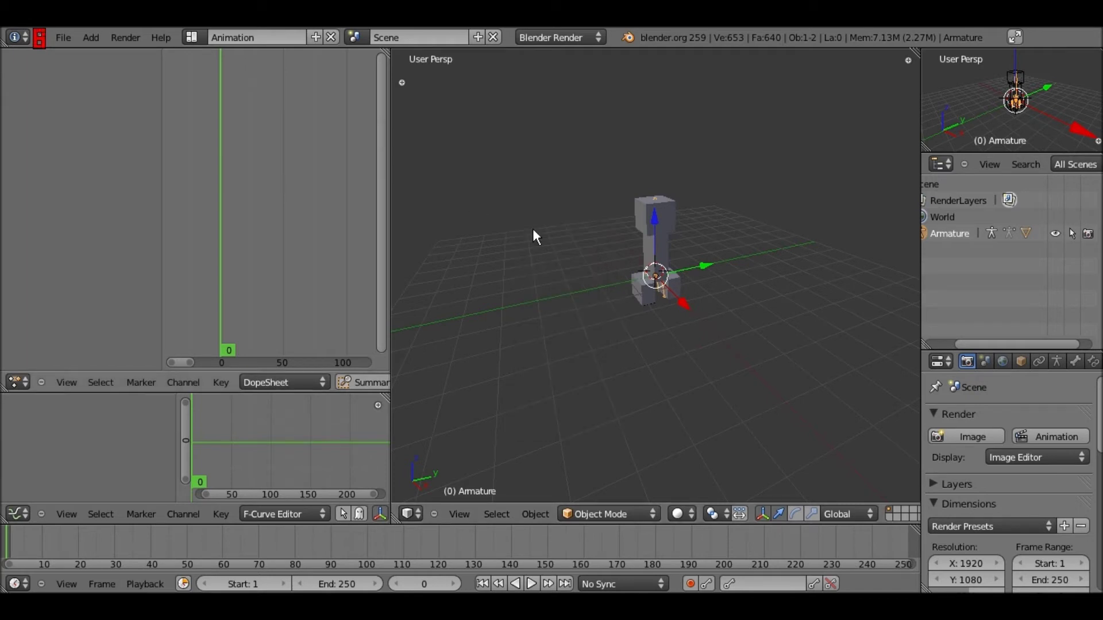
Step: Display the creeper with Textured viewport shading in an orthographic view angled from the front and above
scroll(601, 257, "up", 2)
left_click(680, 514)
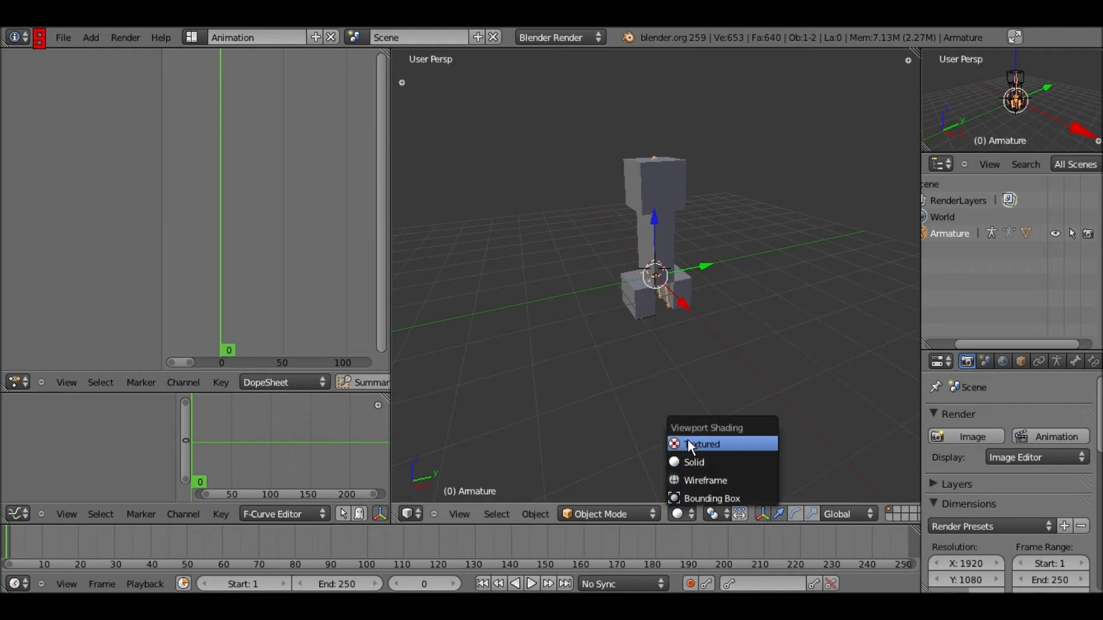
left_click(687, 441)
scroll(597, 274, "up", 2)
key("KP_1")
key("KP_8")
key("KP_6")
key("KP_6")
key("KP_6")
key("KP_8")
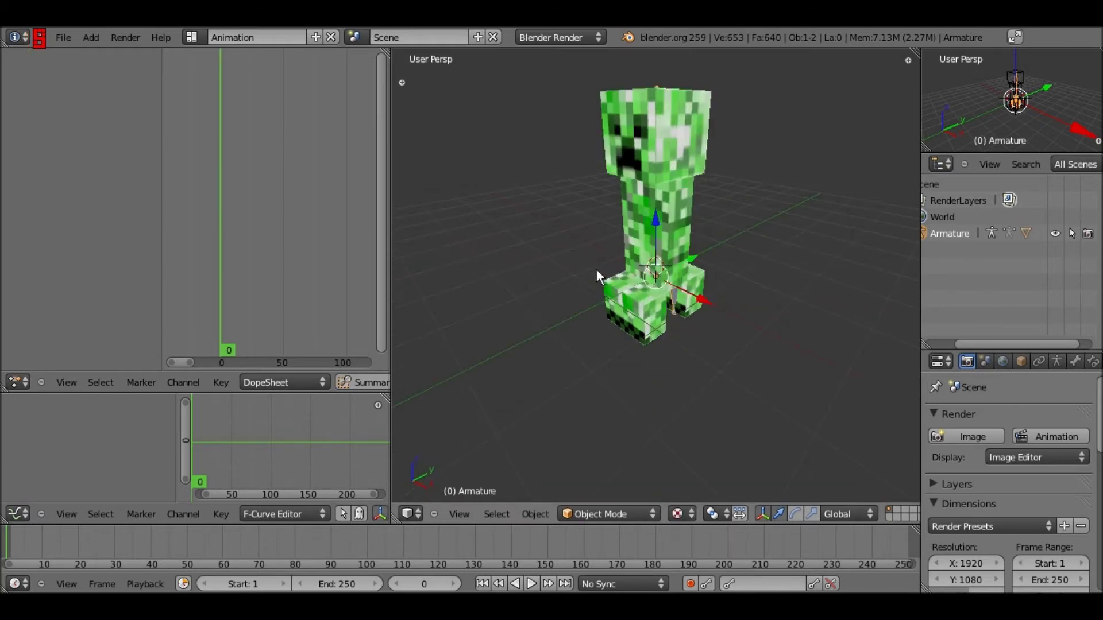
key("KP_8")
key("KP_5")
scroll(584, 289, "up", 2)
middle_click_drag(584, 288, 588, 301, "shift")
Step: Select the creeper's armature and switch it to Pose Mode
right_click(674, 386)
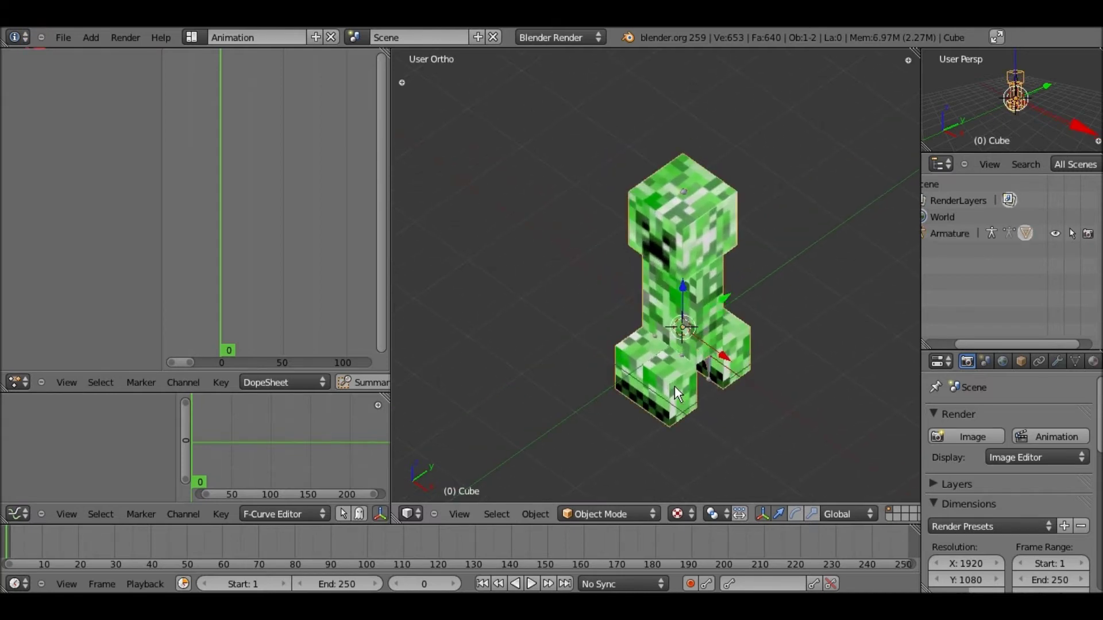
right_click(681, 364)
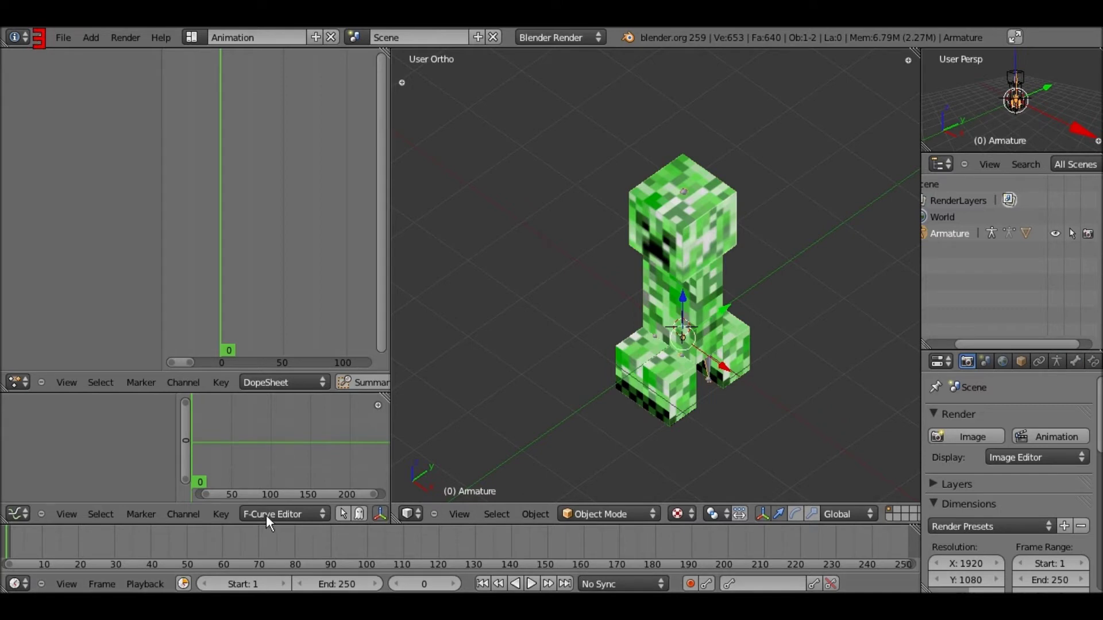
left_click(573, 510)
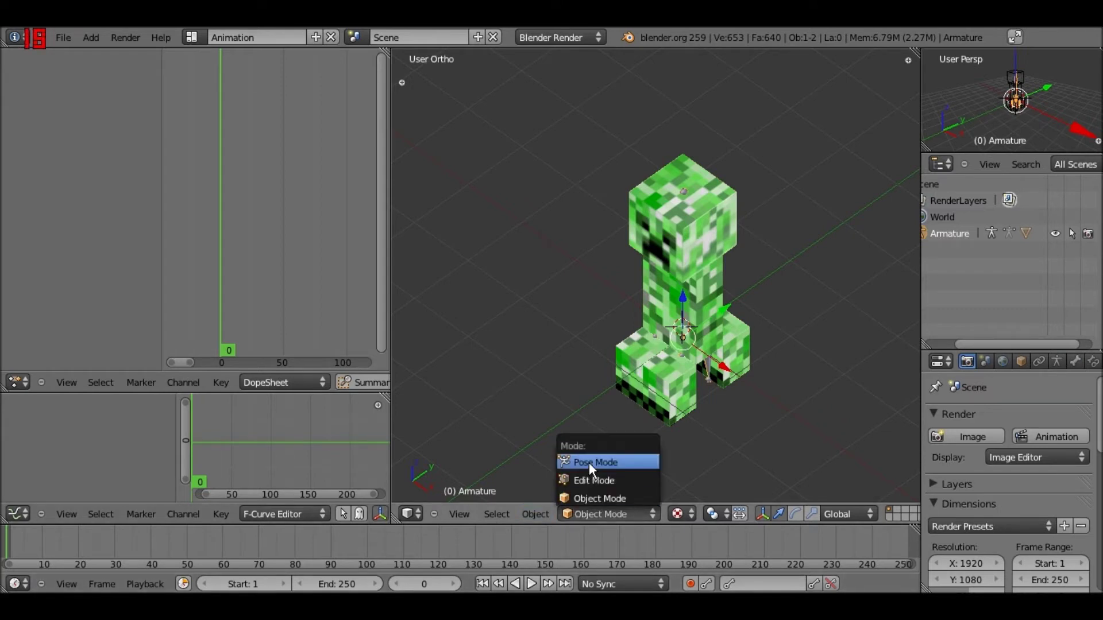
left_click(591, 463)
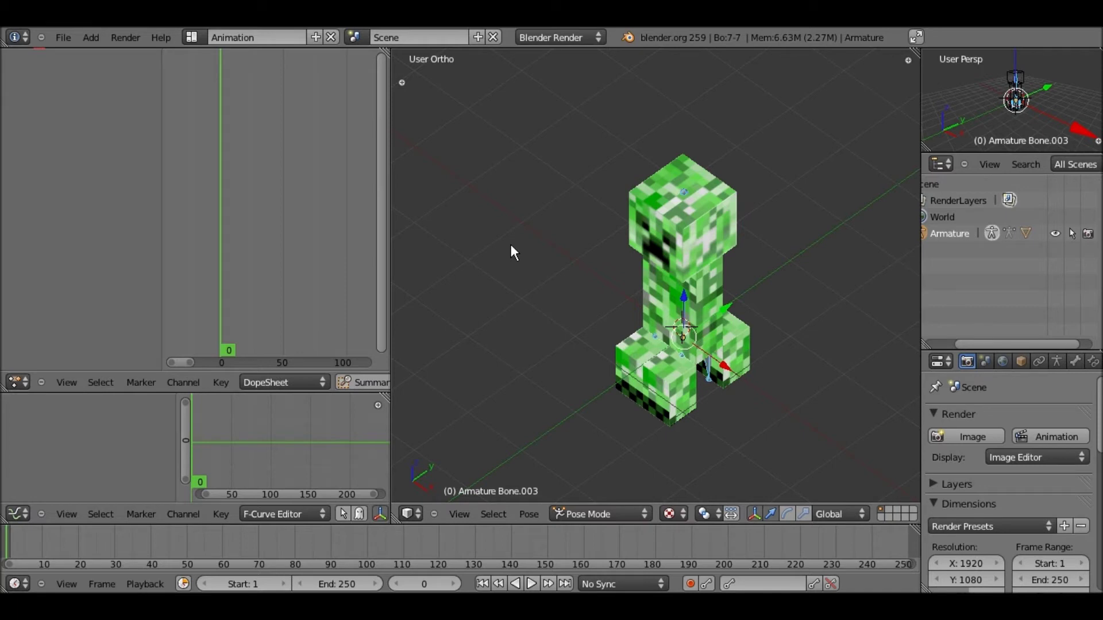
key("i")
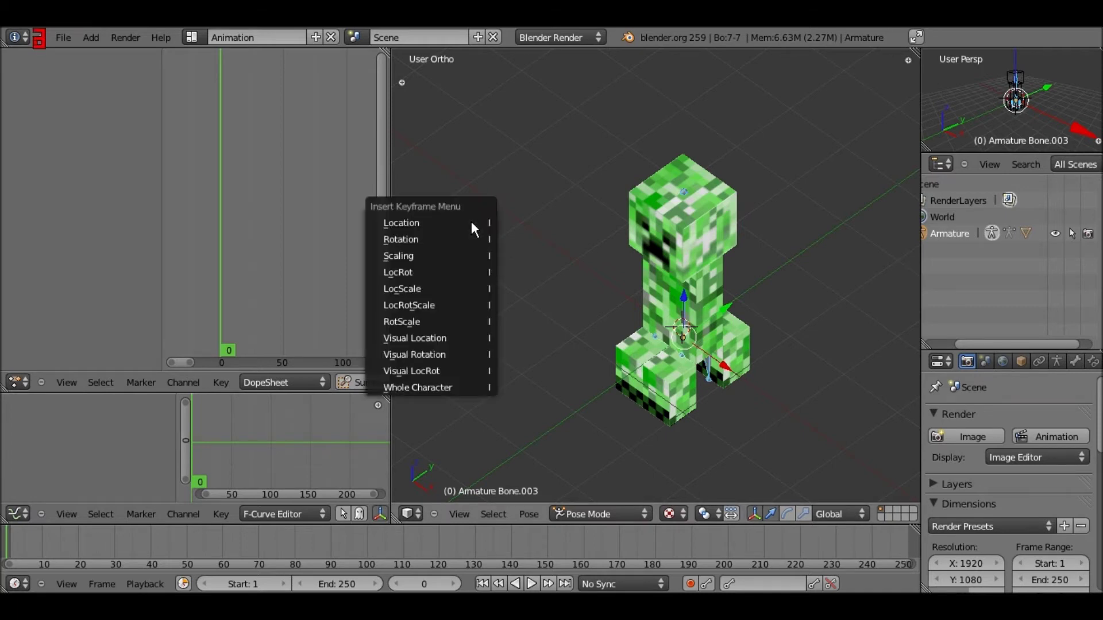
left_click(463, 255)
scroll(1039, 394, "down", 3)
scroll(1063, 379, "up", 3)
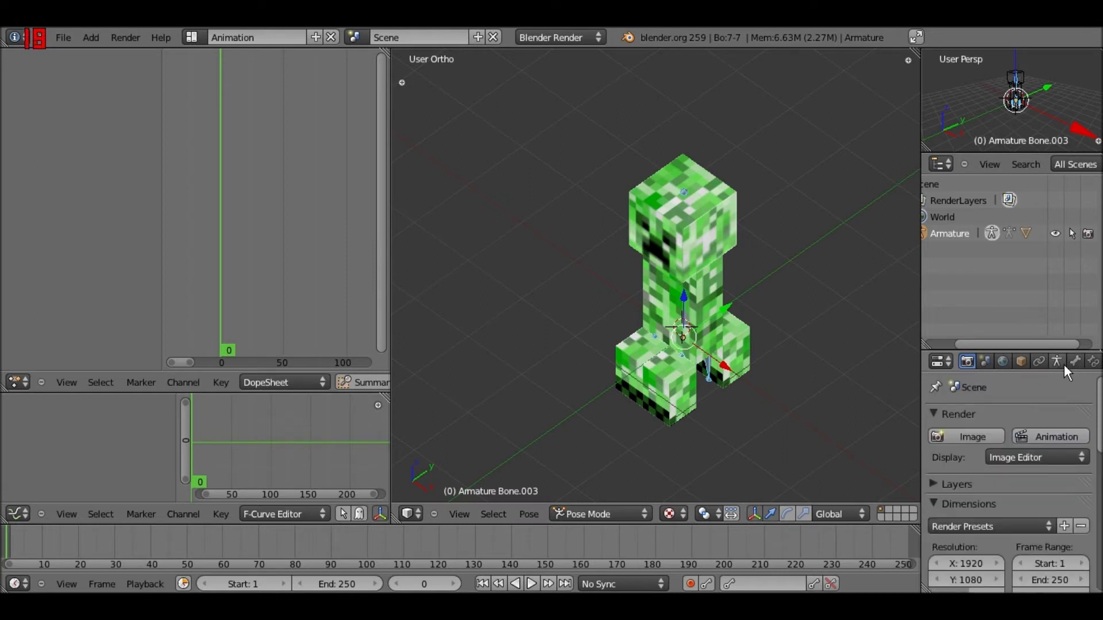
Step: Enable X-Ray display for the armature so its bones show through the creeper mesh
left_click(1063, 363)
left_click(1075, 362)
scroll(1060, 531, "down", 8)
scroll(1049, 518, "down", 1)
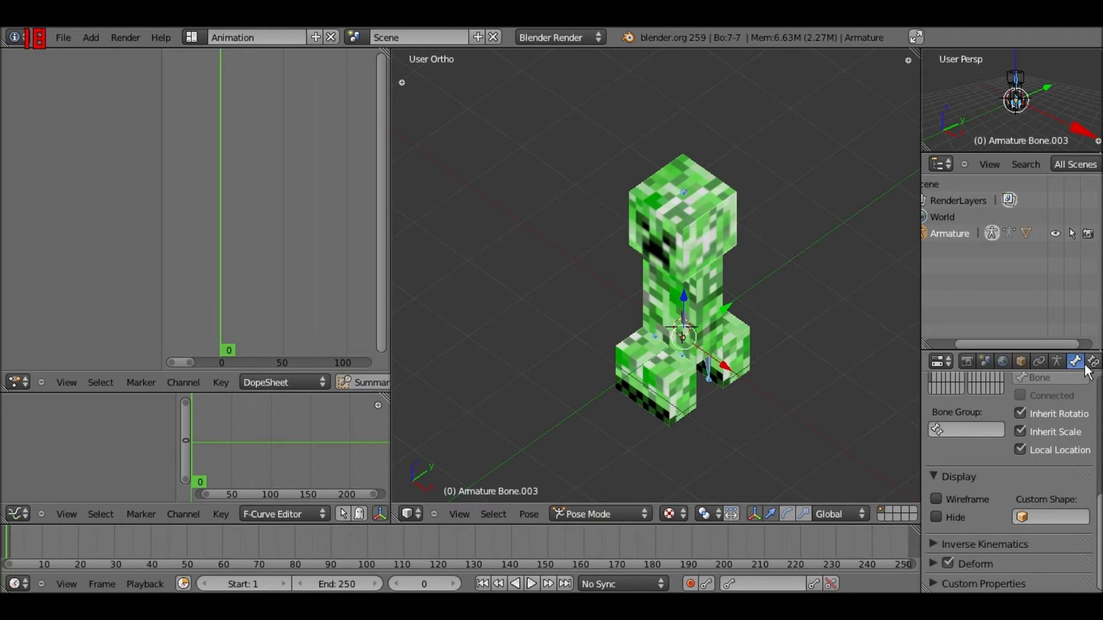
left_click(1092, 361)
left_click(1057, 362)
scroll(1062, 442, "down", 5)
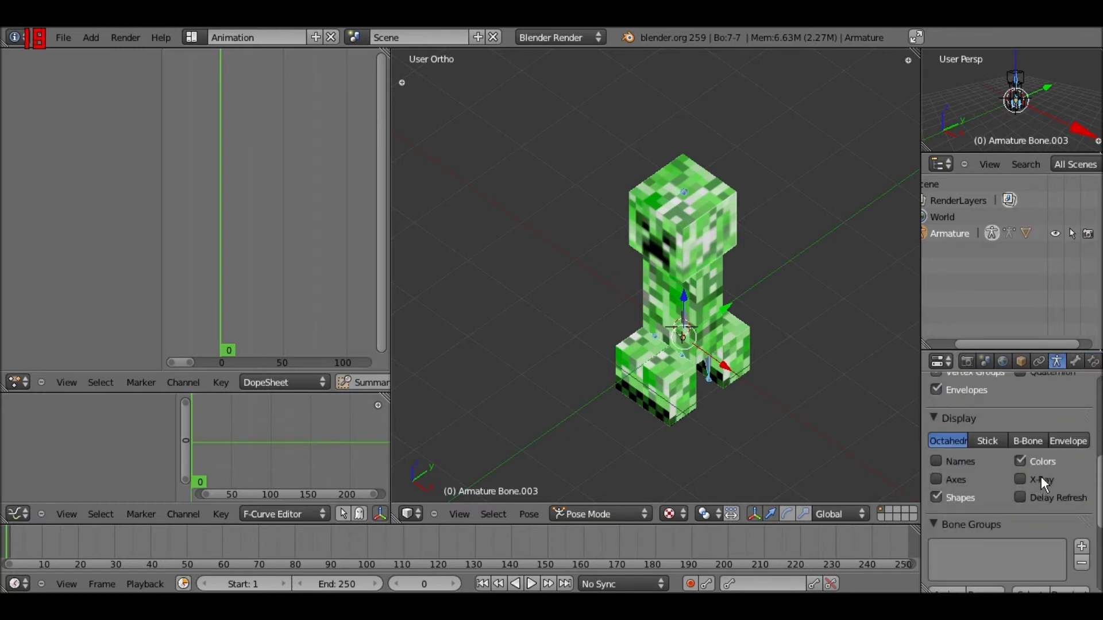
left_click(1041, 479)
scroll(667, 356, "up", 2)
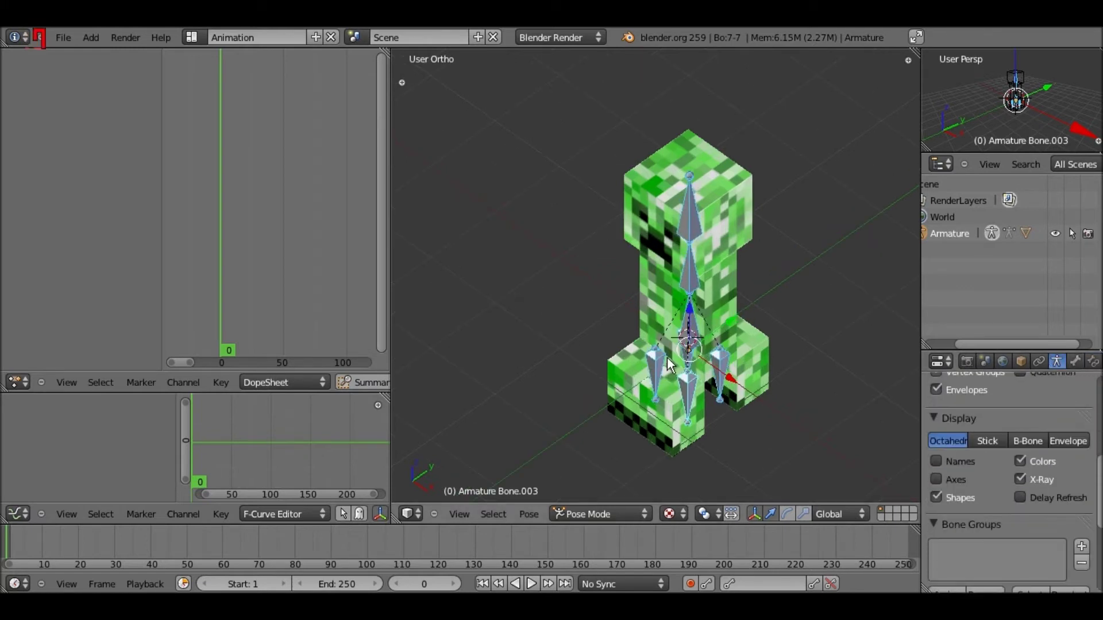
Step: Insert keyframes for all the creeper's bones at frame 0 and move the current frame to 24
key("KP_1")
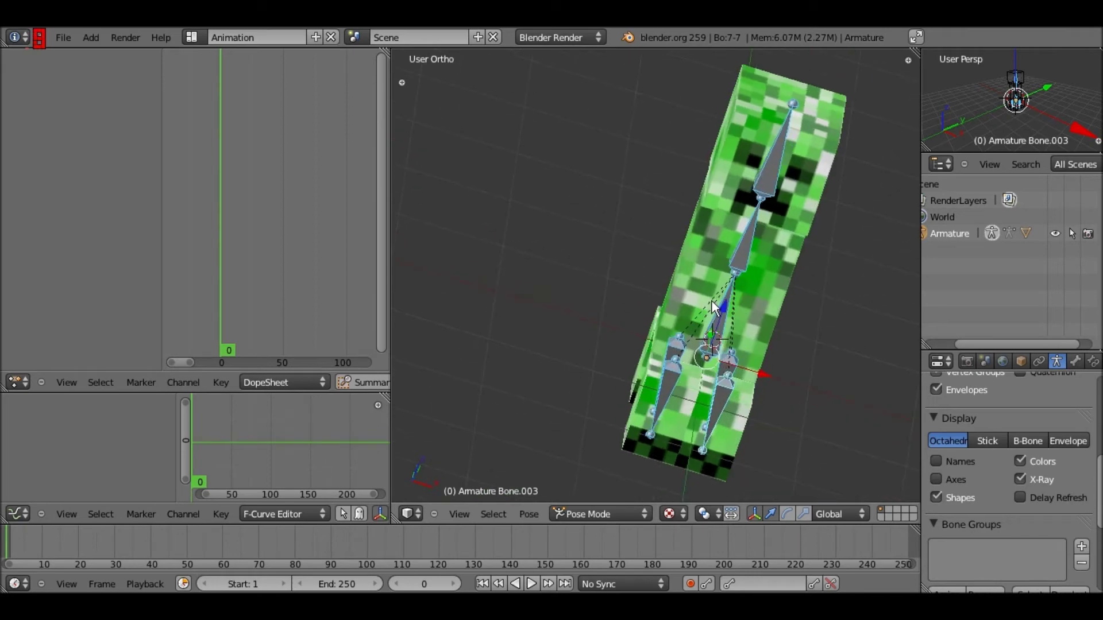
key("KP_8")
key("KP_8")
key("KP_6")
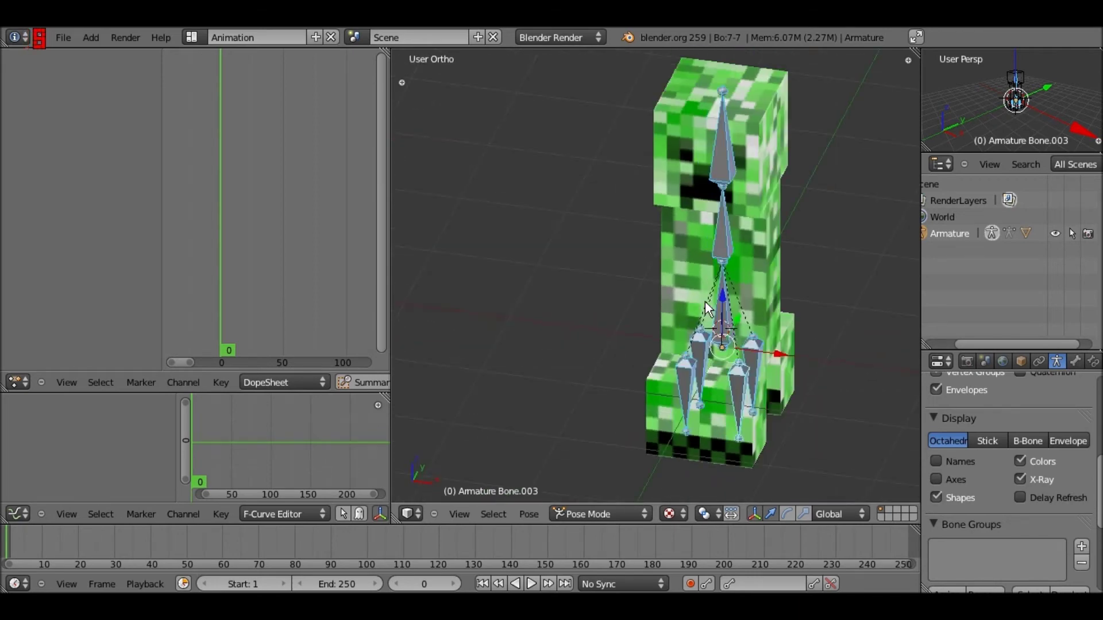
middle_click_drag(705, 302, 610, 287)
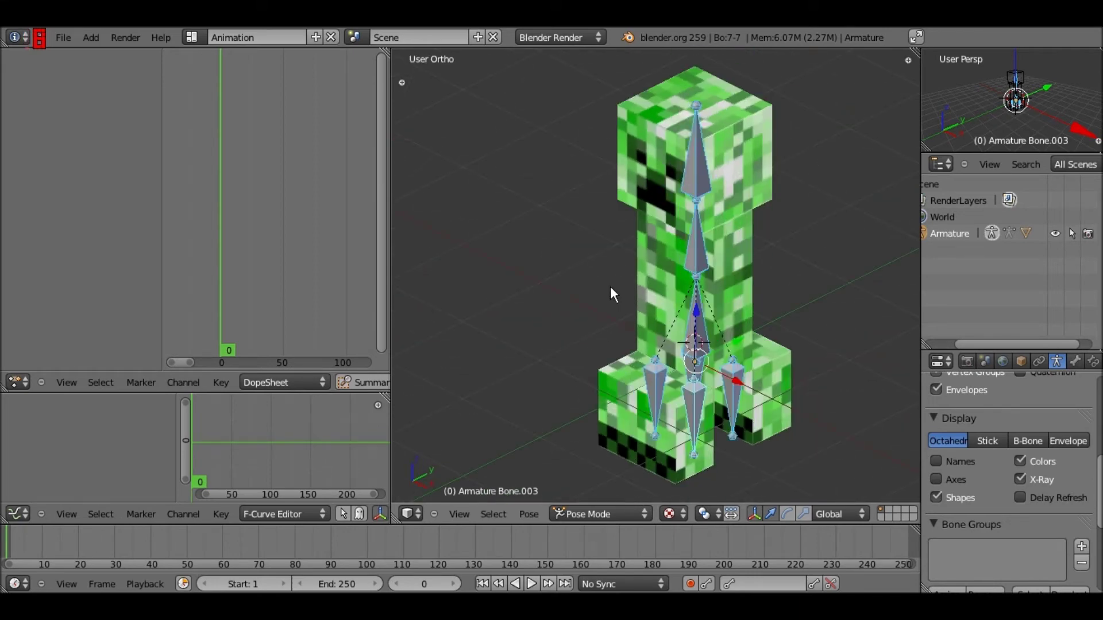
key("KP_8")
key("i")
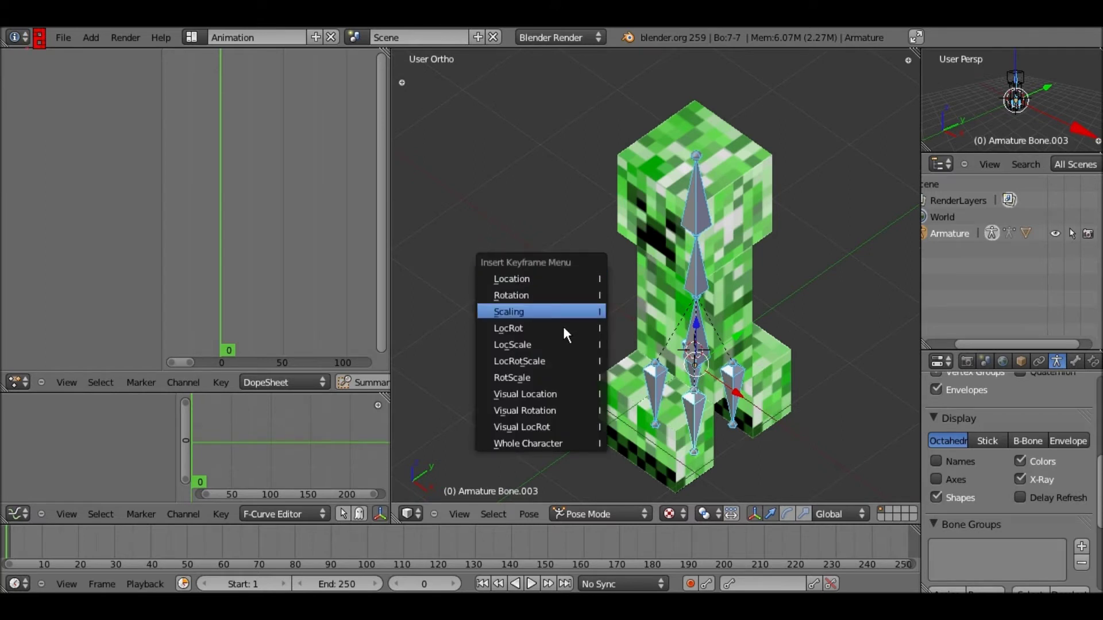
left_click_drag(235, 242, 251, 240)
middle_click_drag(252, 287, 246, 347)
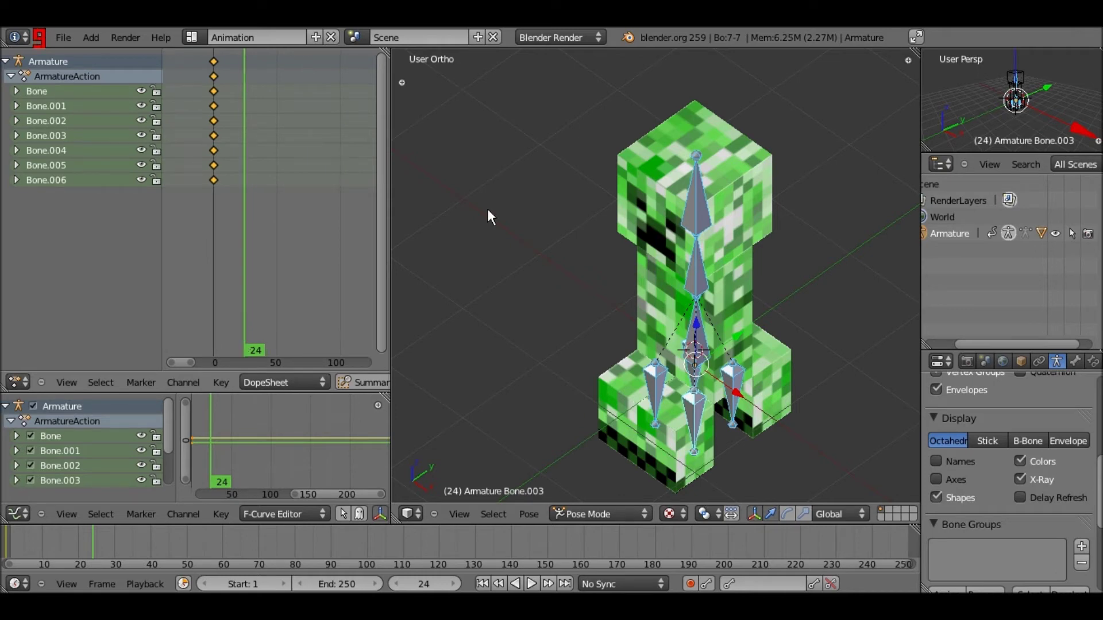
key("shift+a")
mouse_move(447, 198)
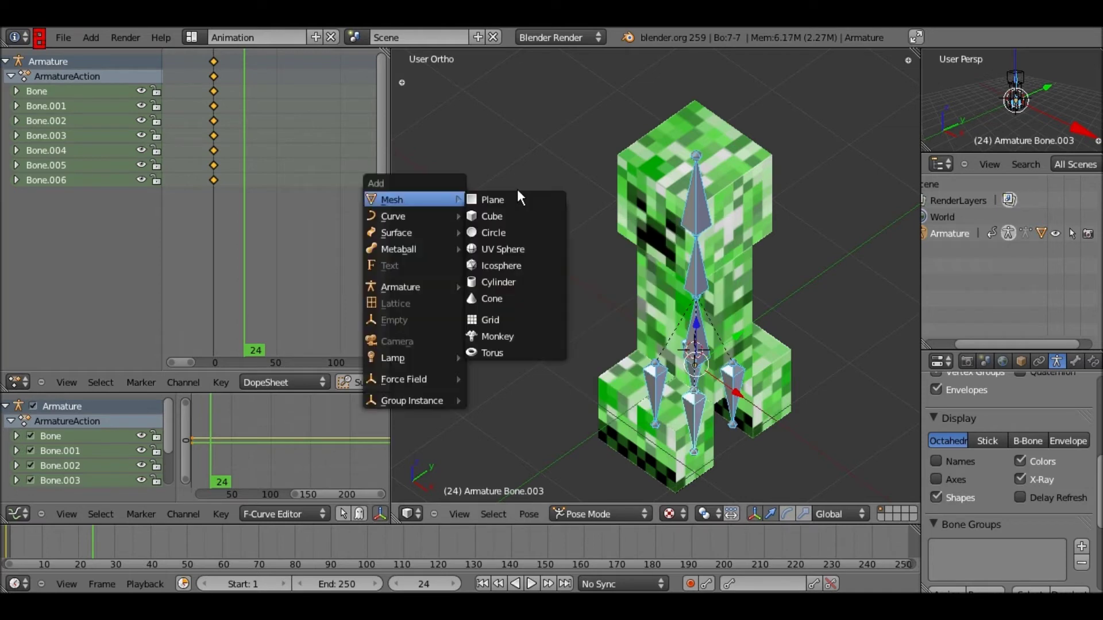
key("Escape")
key("i")
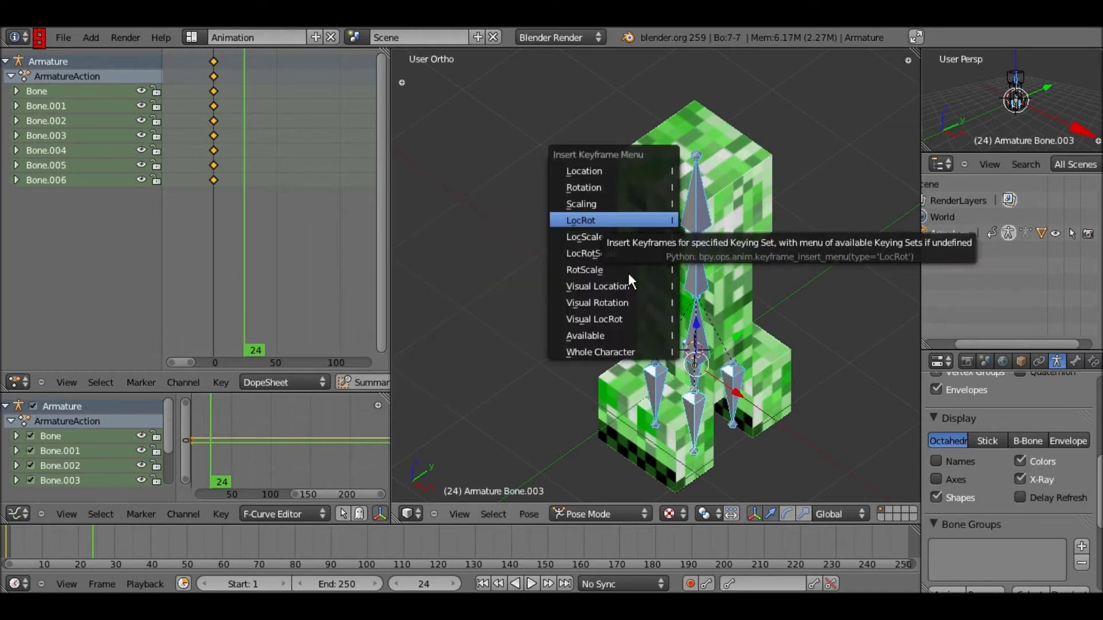
left_click(633, 248)
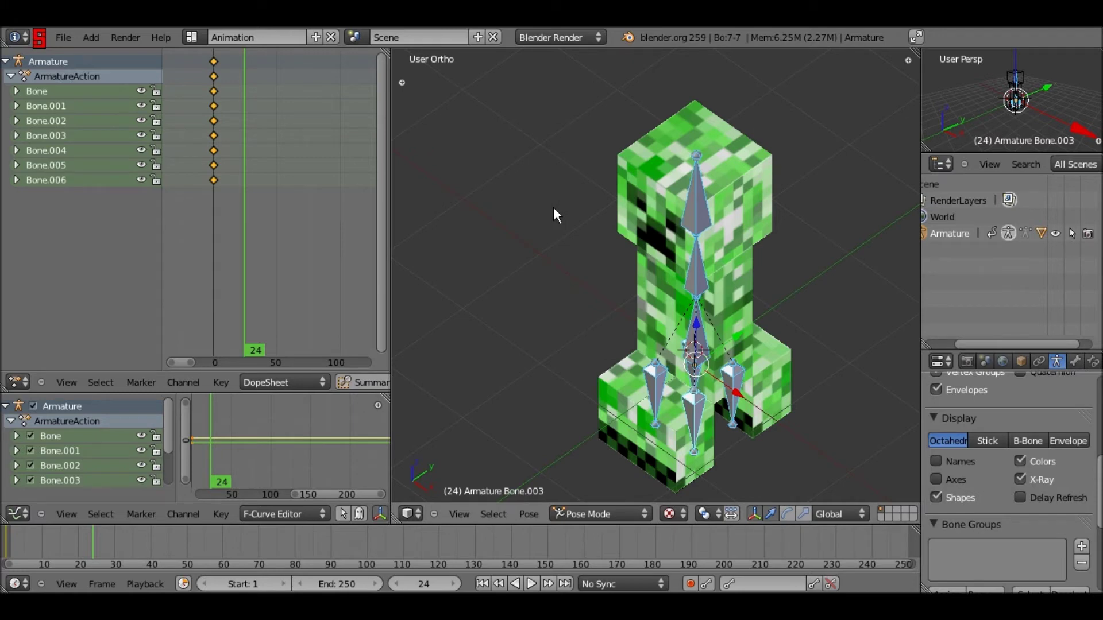
Step: Set the current frame to 20 in the Dope Sheet
scroll(259, 203, "down", 4)
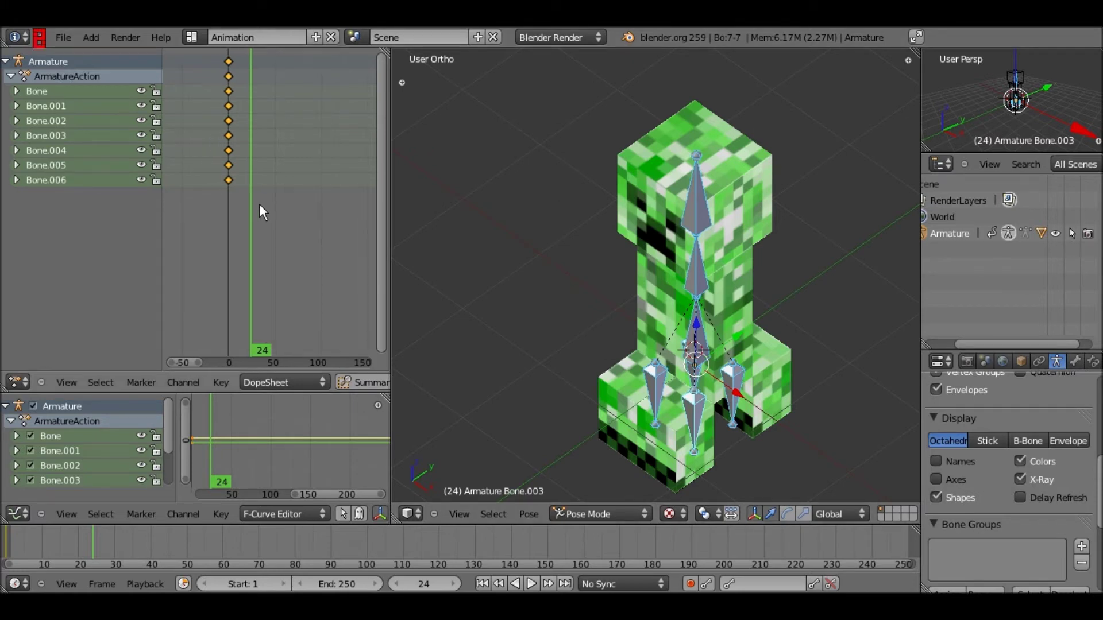
scroll(256, 203, "up", 3)
left_click(229, 191)
left_click(228, 191)
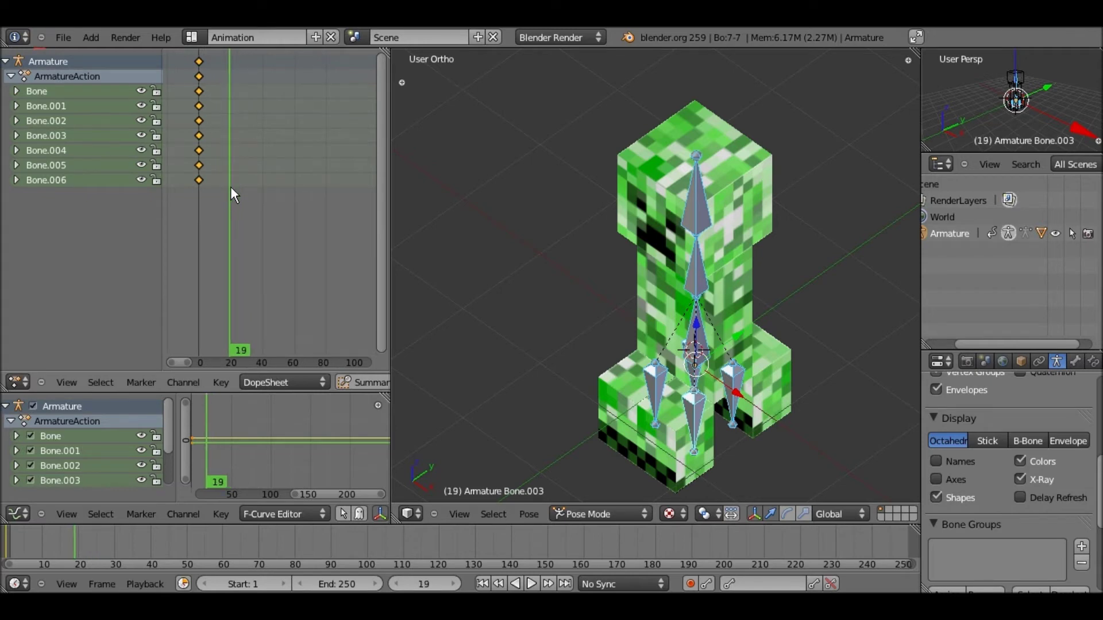
left_click(231, 186)
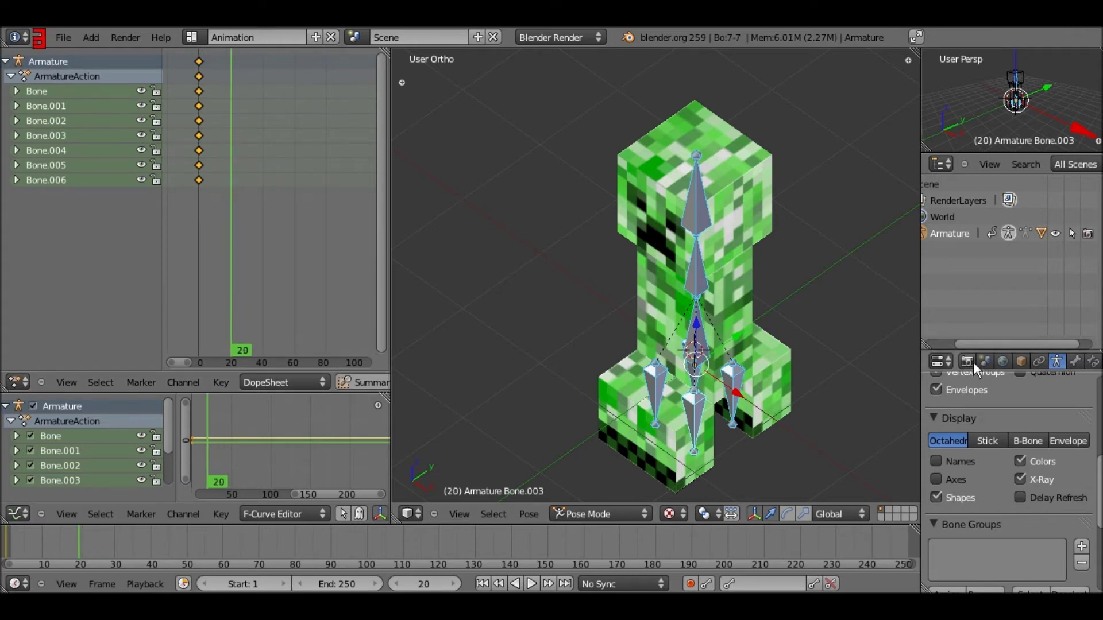
Step: Show the Frame Rate setting in the render properties and move the current frame to 23
left_click(972, 361)
scroll(1070, 398, "down", 8)
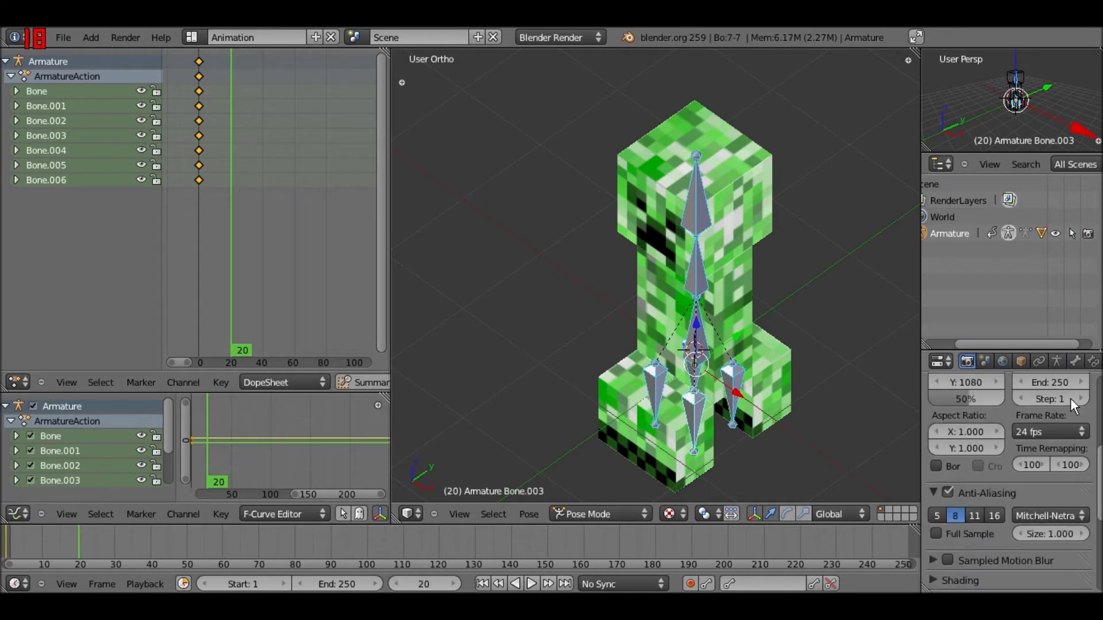
scroll(1070, 398, "up", 3)
scroll(1066, 380, "down", 1)
scroll(1031, 362, "down", 2)
left_click_drag(242, 279, 235, 280)
scroll(1034, 503, "down", 2)
scroll(1055, 388, "down", 1)
scroll(1047, 421, "up", 1)
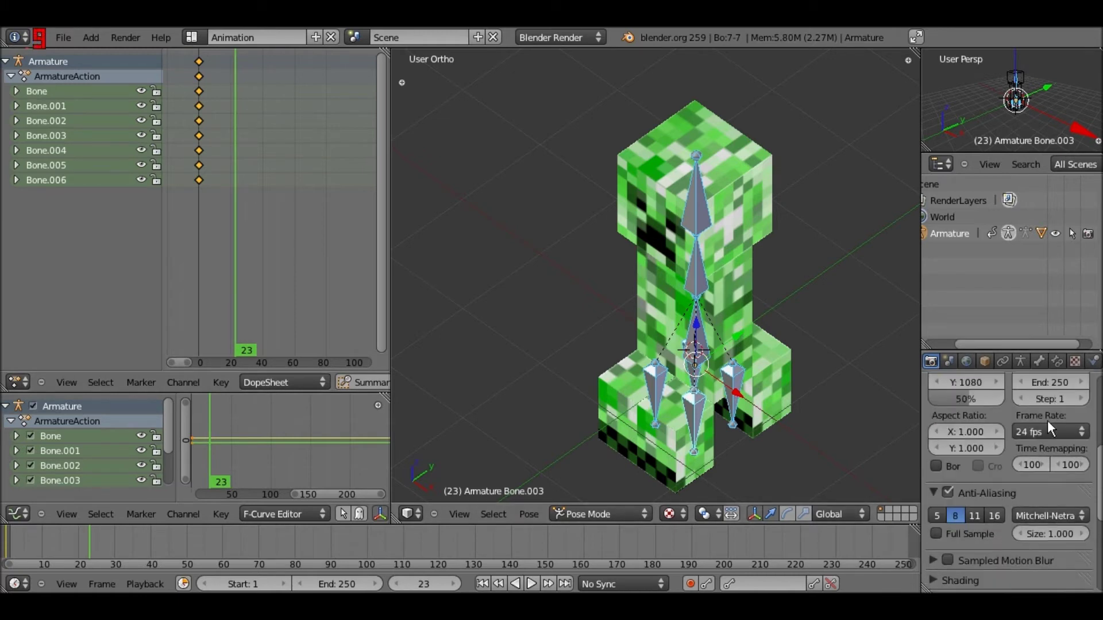
Step: Set the render frame rate to 30 fps and move the current frame to 30 in the Dope Sheet
left_click(1046, 430)
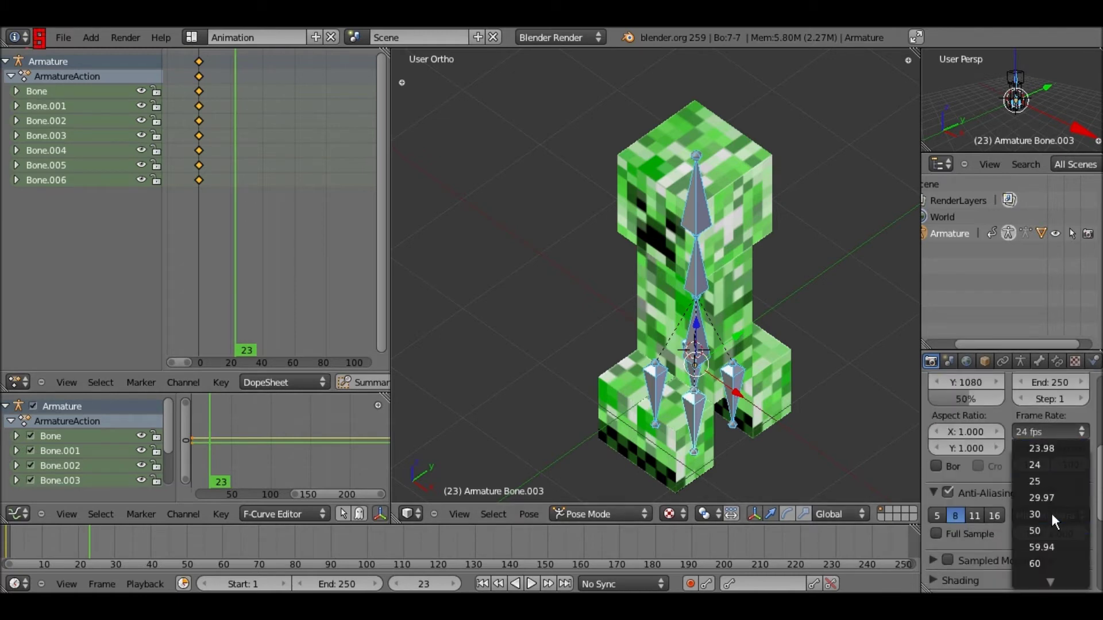
left_click(1050, 513)
left_click_drag(237, 223, 248, 221)
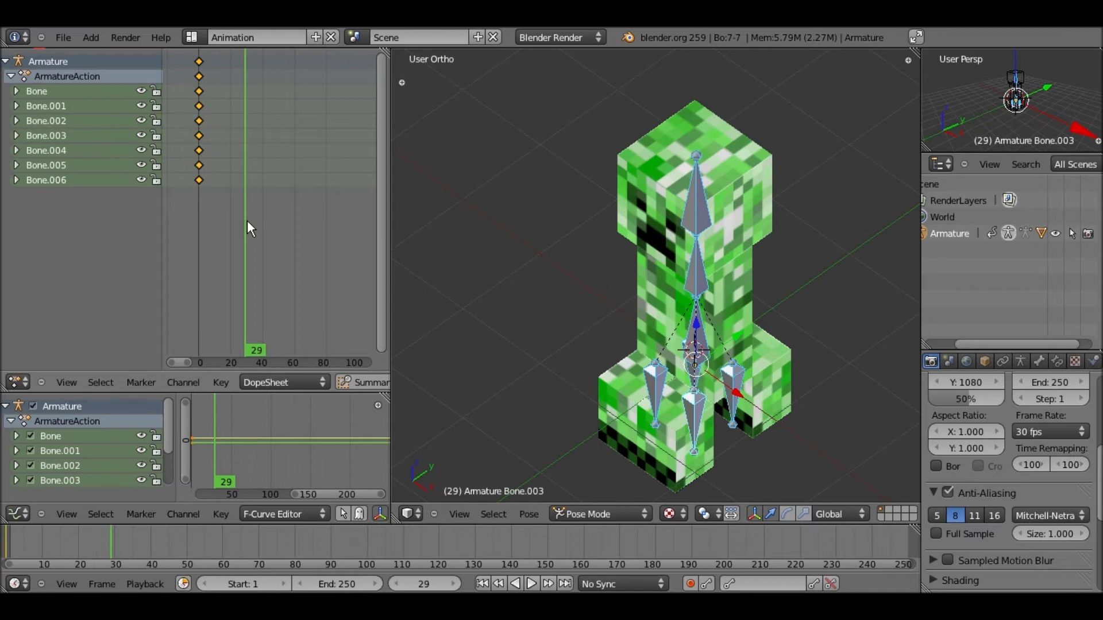
key("Right")
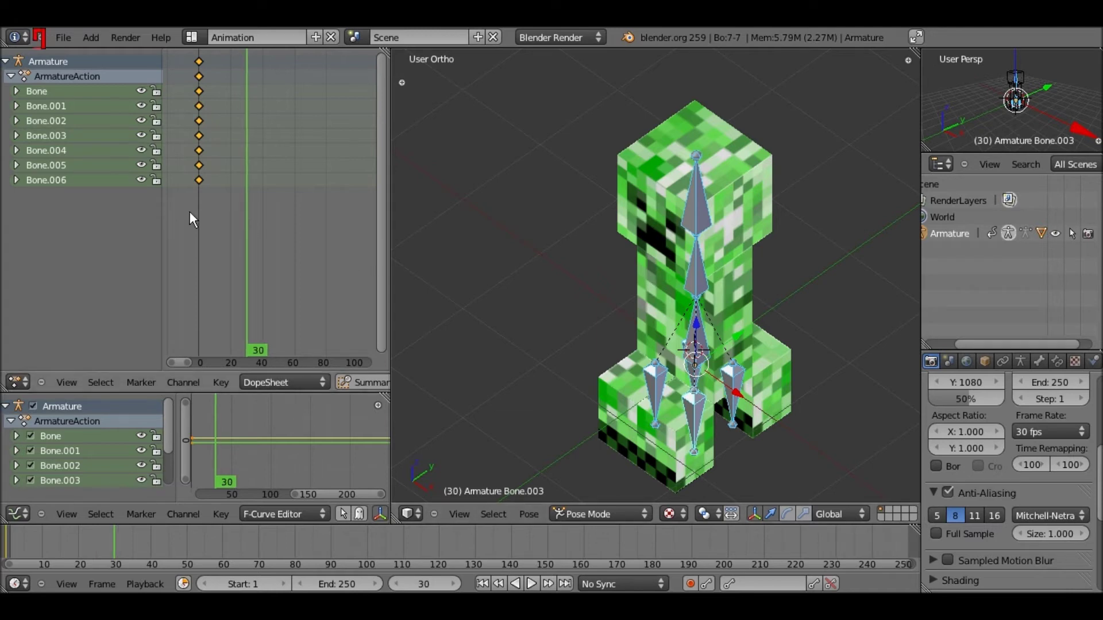
left_click(229, 199)
left_click_drag(218, 199, 245, 198)
left_click(250, 195)
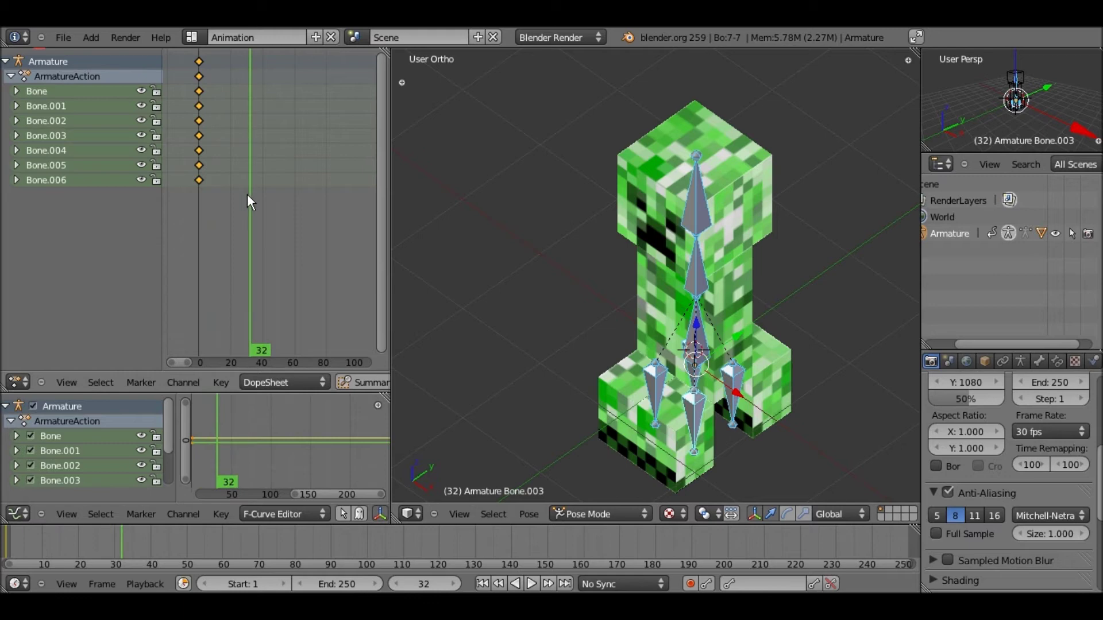
key("Left")
key("Left")
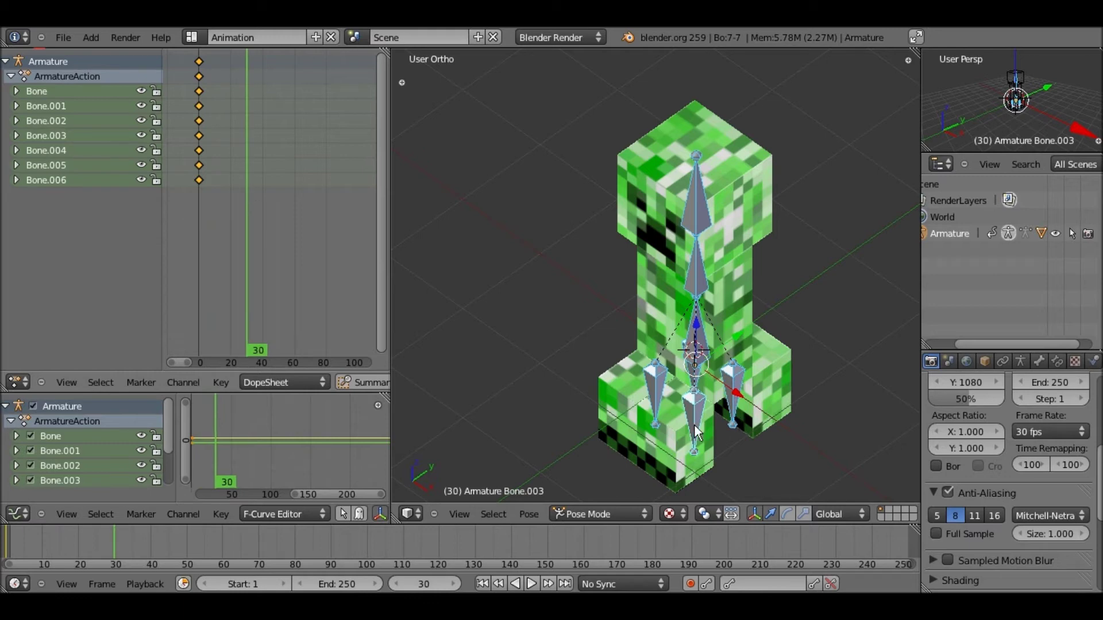
Step: Rotate the front leg bones Bone.003 and Bone.005 in opposite directions about the global X axis, with Bone.003 turned -15°
right_click(694, 425)
key("r")
key("x")
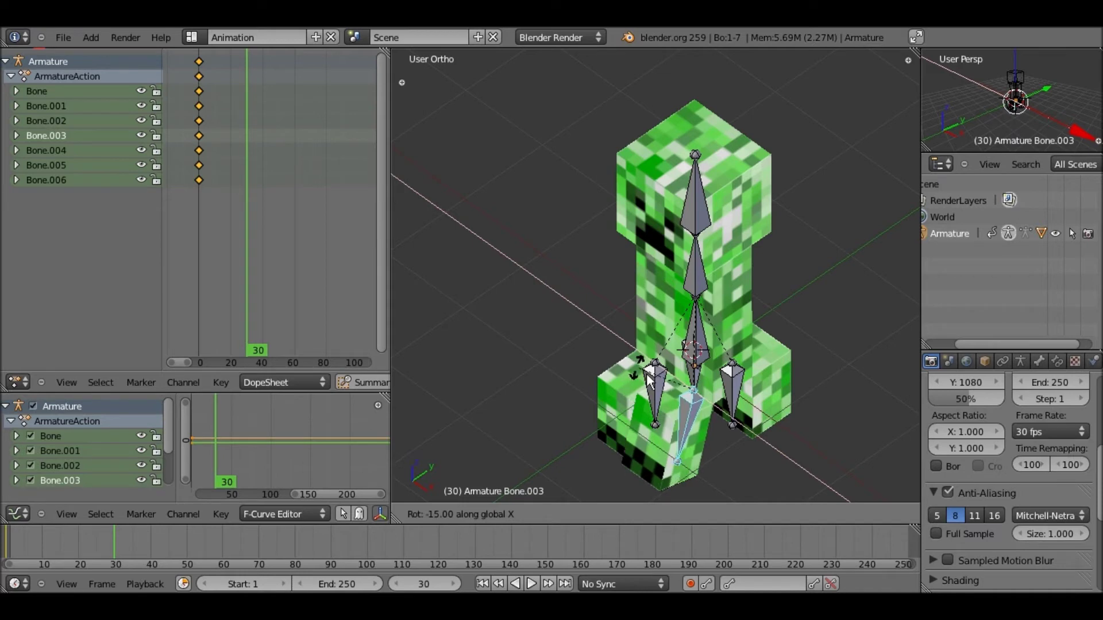
left_click(646, 373)
right_click(648, 376)
key("r")
key("x")
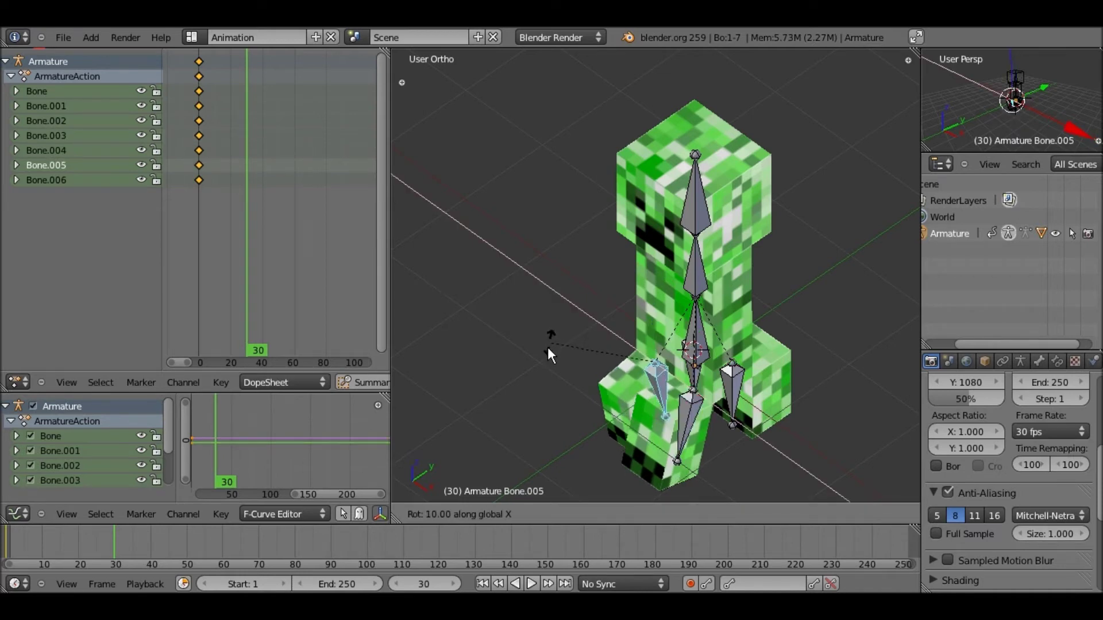
left_click(744, 393)
Step: Rotate the back leg bones Bone.004 and Bone.006 in opposite directions about the global X axis, with Bone.006 turned -15°
right_click(743, 392)
key("r")
key("x")
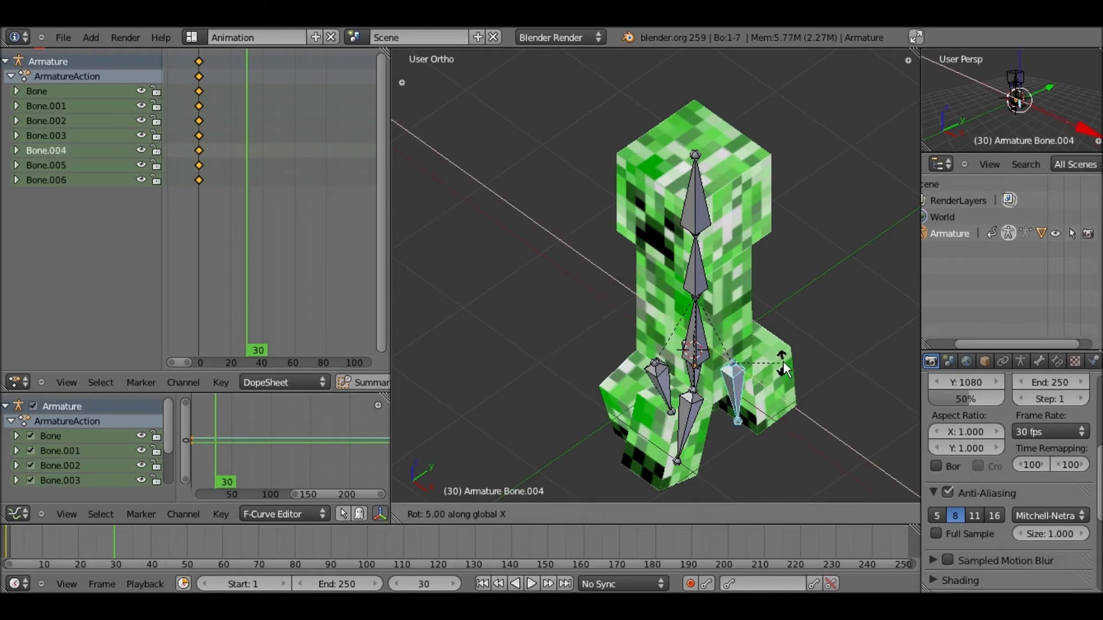
left_click(731, 363)
middle_click_drag(731, 363, 693, 379)
right_click(694, 375)
key("r")
key("x")
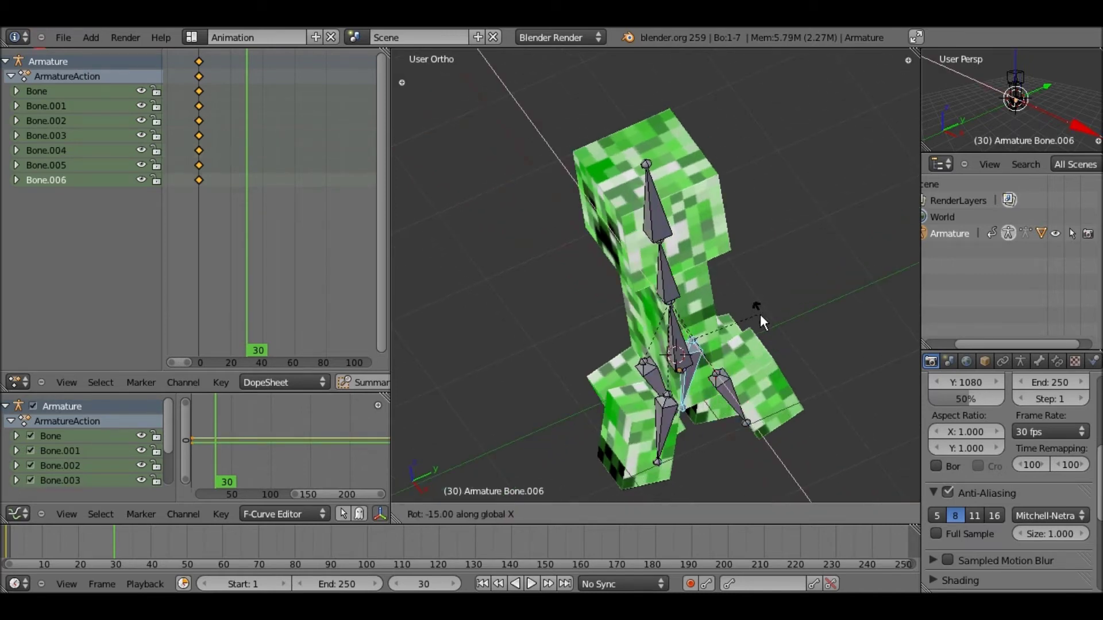
left_click(685, 312)
Step: Select all the creeper's bones and insert LocRot keyframes at frame 30
key("KP_1")
key("KP_8")
key("KP_8")
key("KP_6")
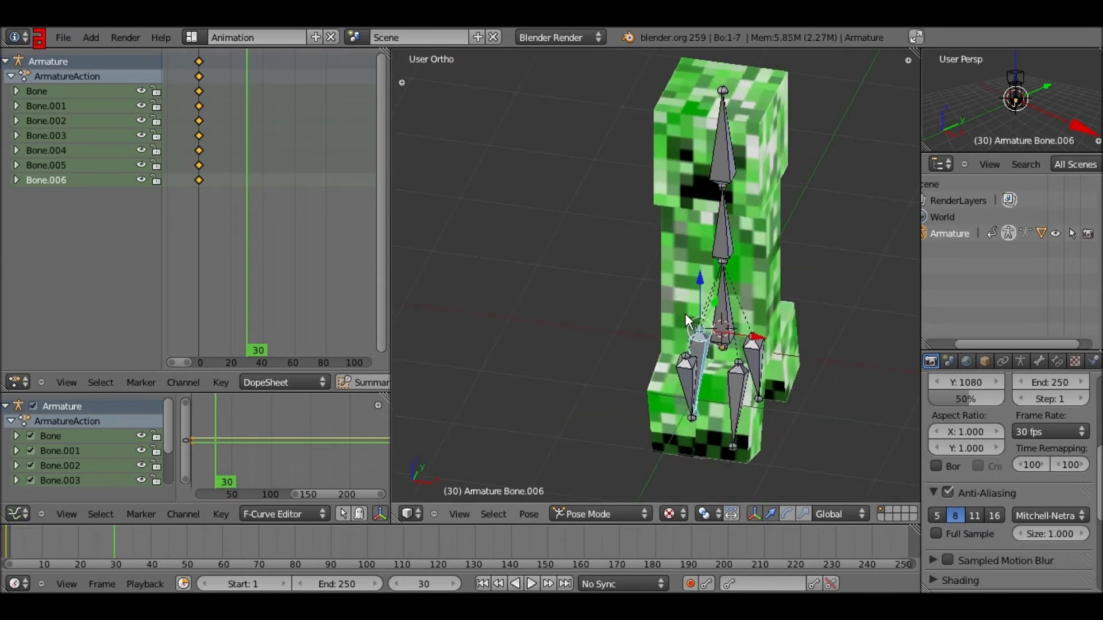
key("KP_6")
key("KP_6")
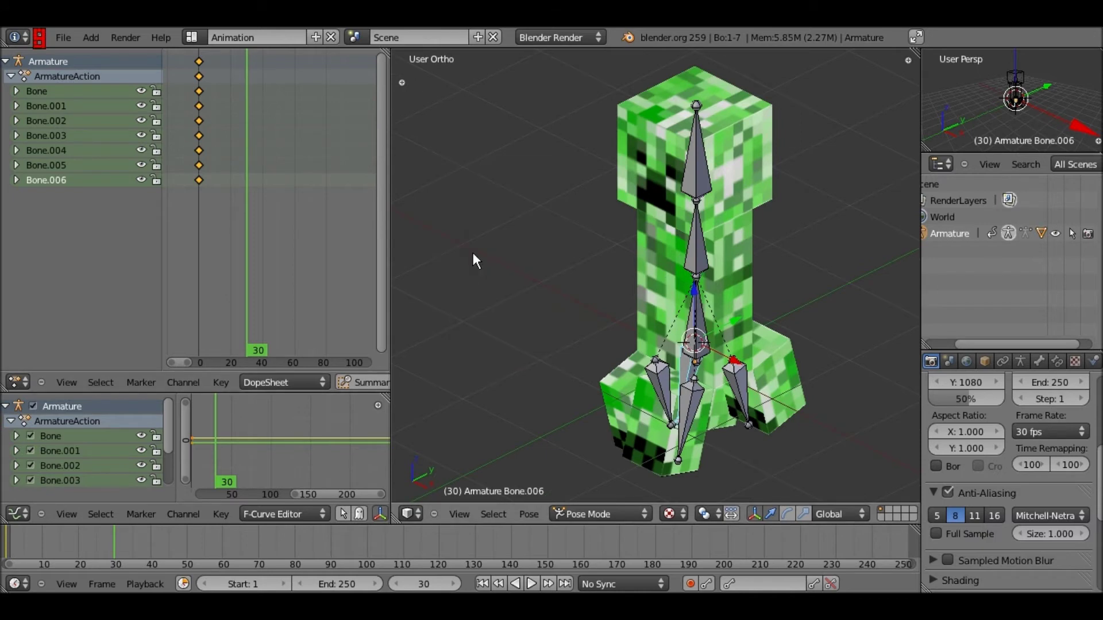
key("a")
key("i")
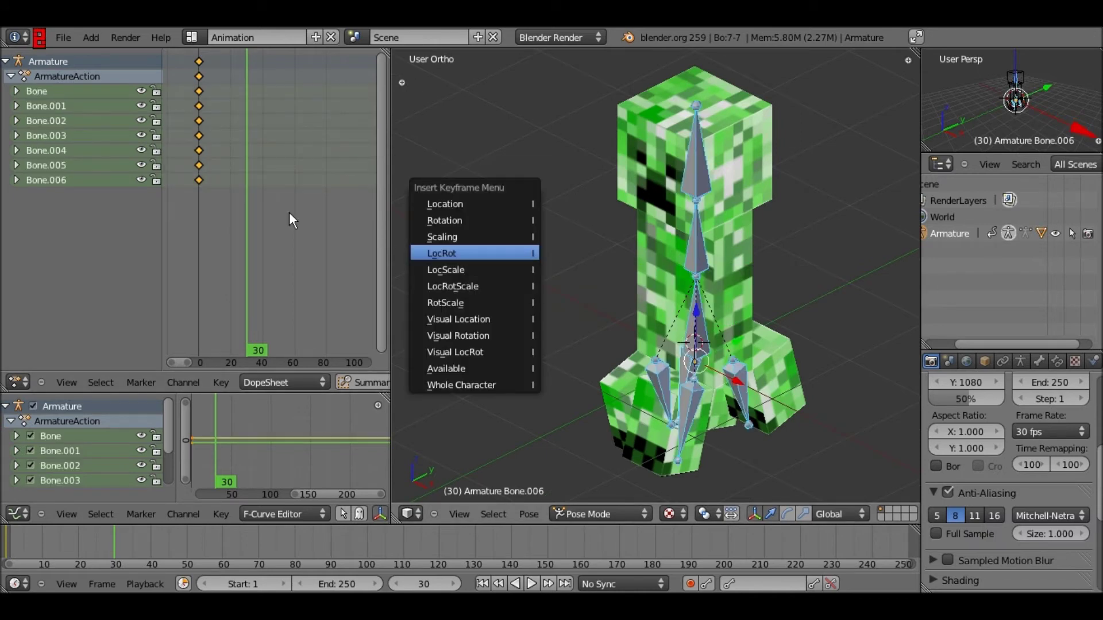
key("Return")
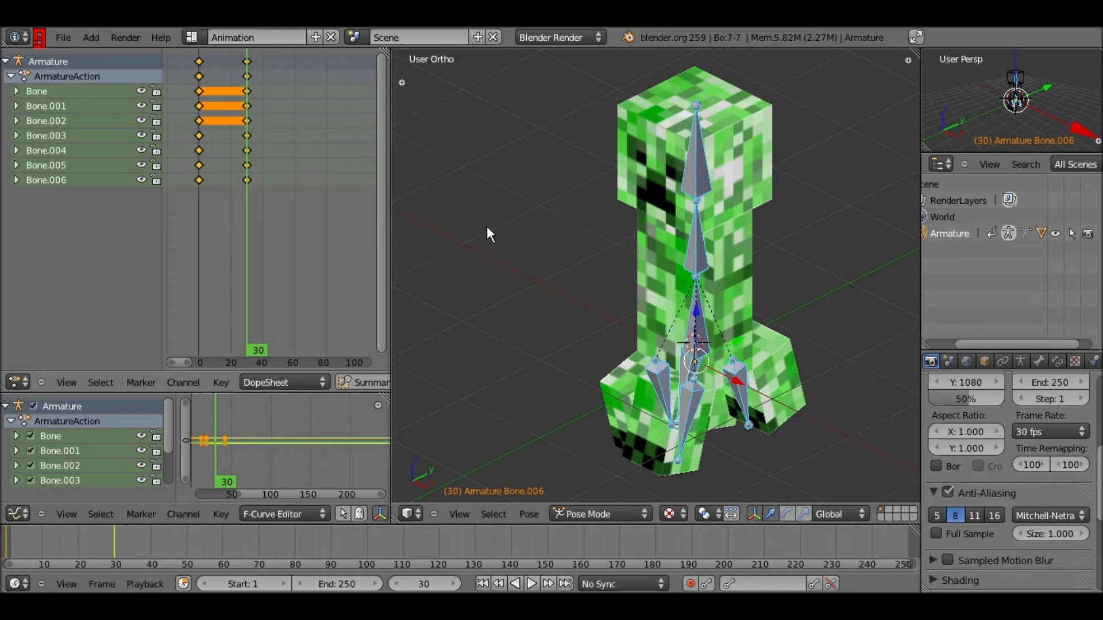
Step: Try bending the upper body bone about the global X axis in the right side view, and undo the rotation
right_click(691, 250)
key("r")
key("x")
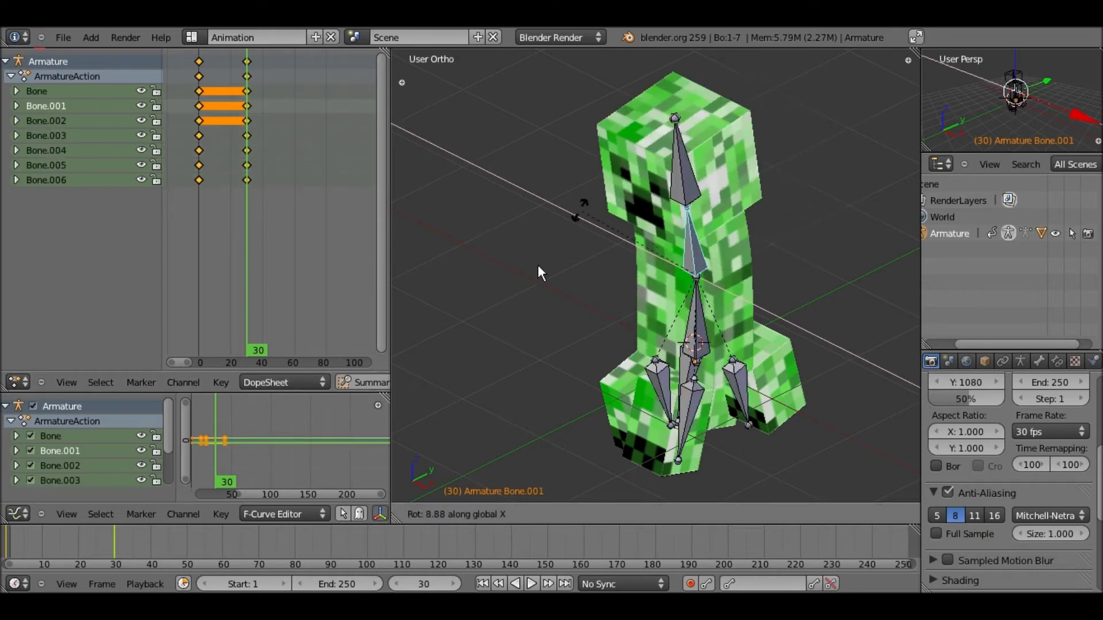
key("Escape")
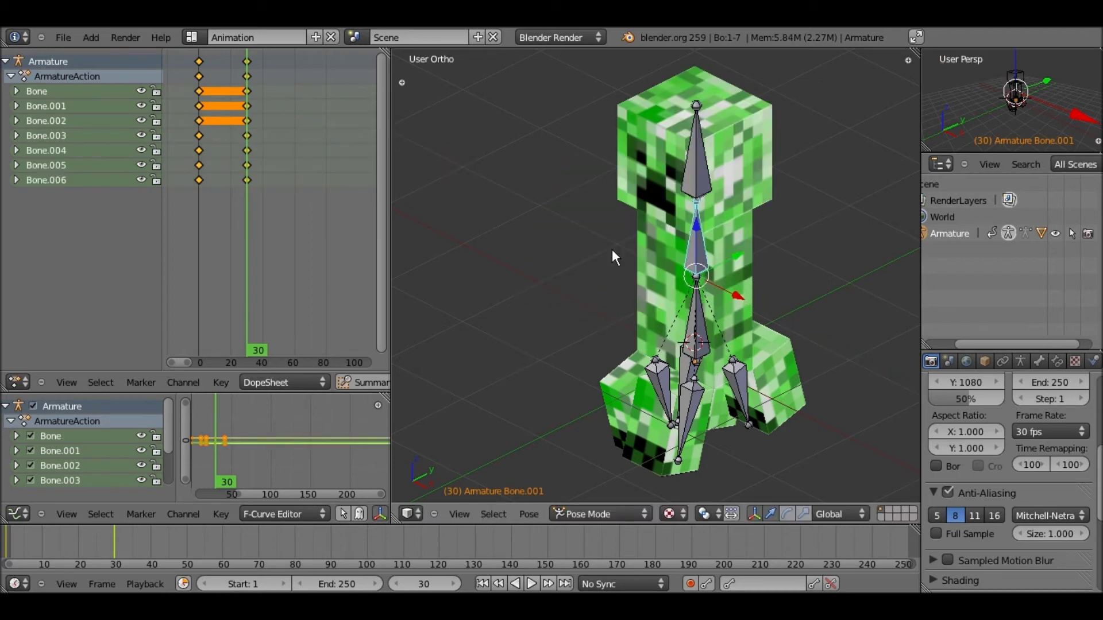
key("KP_3")
key("r")
key("x")
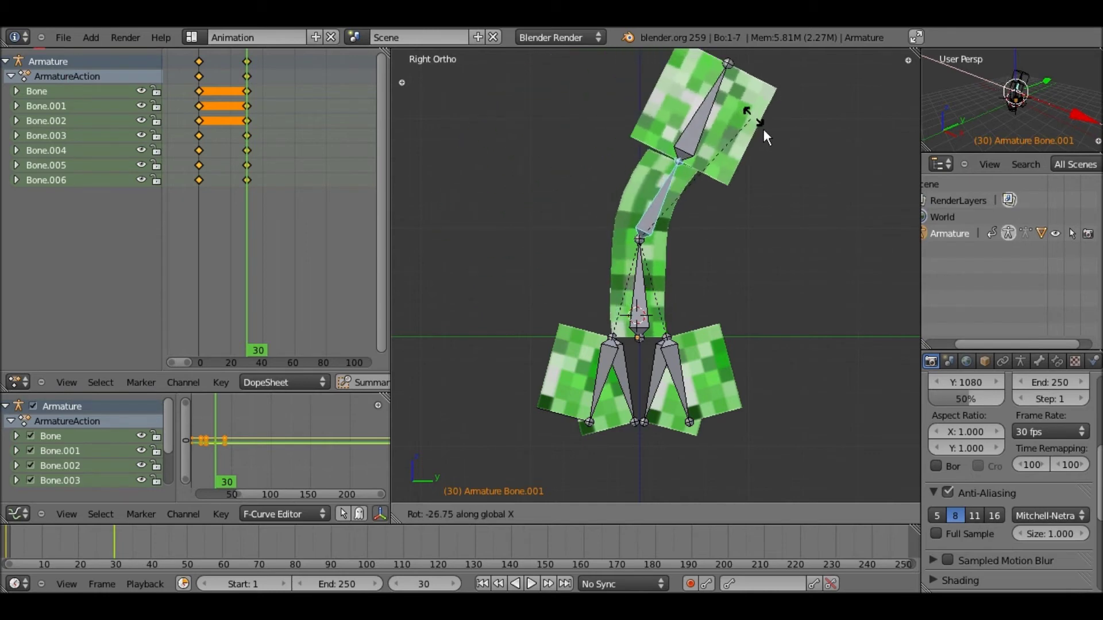
left_click(616, 106)
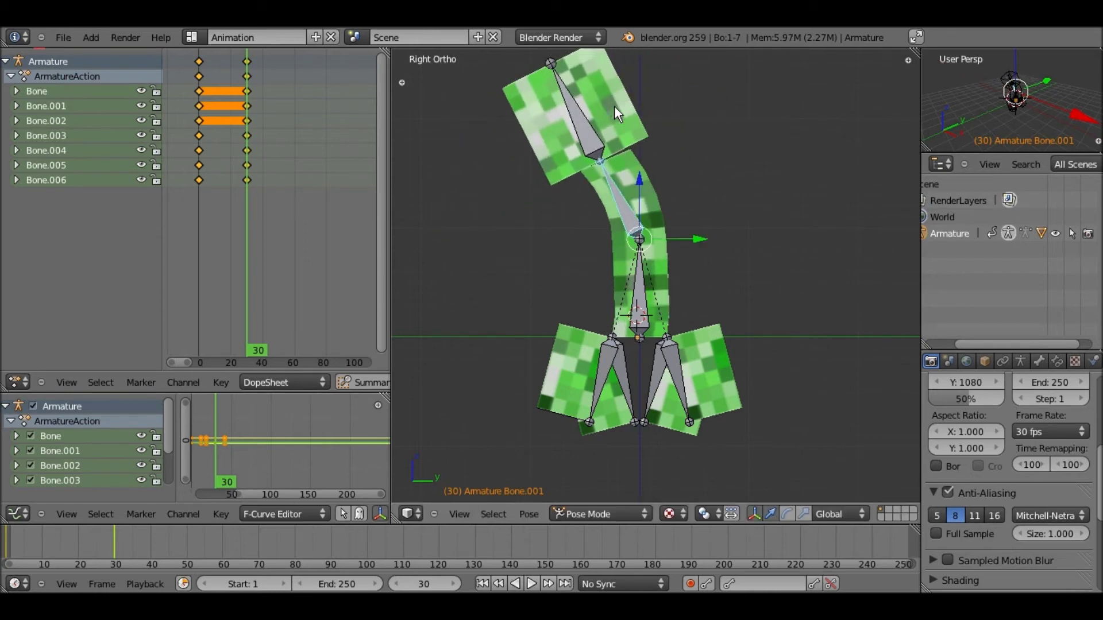
key("ctrl+z")
Step: Try rotating the head bone about the global X axis, and undo the rotation
scroll(600, 99, "up", 1)
right_click(646, 106)
key("Tab")
middle_click_drag(640, 155, 649, 105)
key("Tab")
right_click(650, 105)
key("r")
key("x")
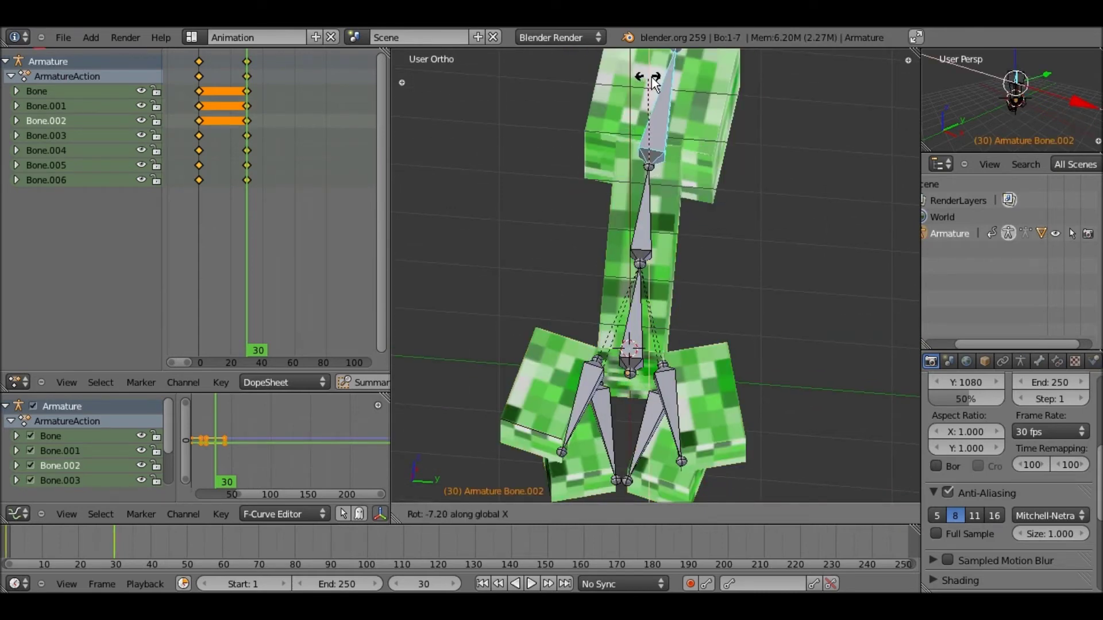
left_click(639, 85)
key("ctrl+z")
Step: Examine the mesh geometry around the creeper's neck joint in Edit Mode, and return the mesh to Object Mode
scroll(632, 137, "up", 2)
middle_click_drag(640, 190, 651, 342, "shift")
middle_click_drag(653, 220, 655, 232, "shift")
scroll(656, 230, "up", 2)
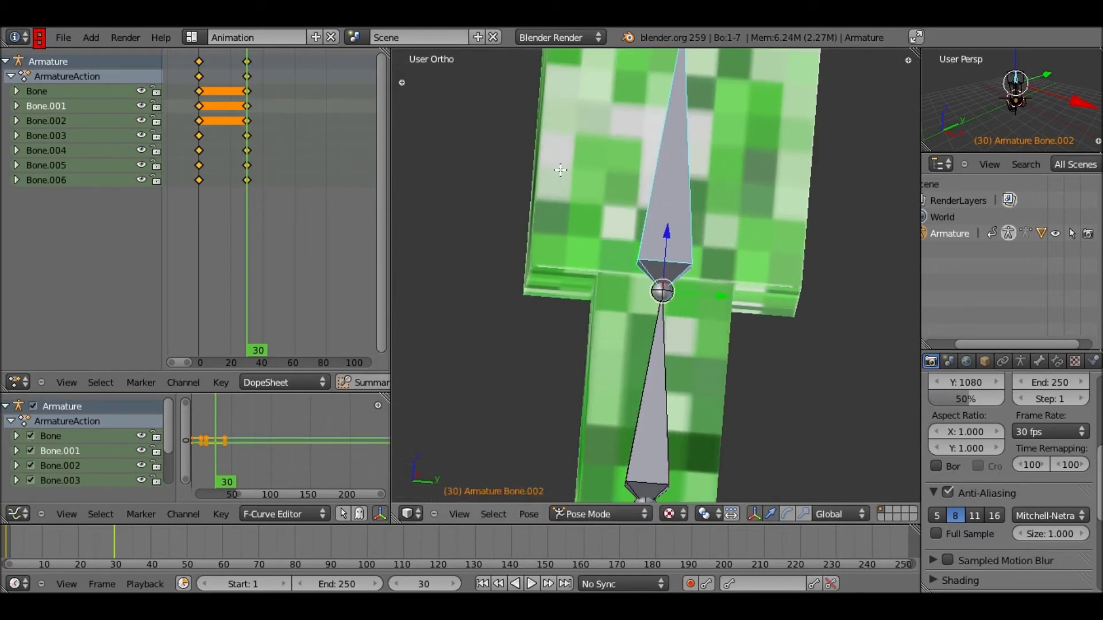
right_click(561, 168)
key("Tab")
scroll(699, 189, "up", 2)
middle_click_drag(699, 189, 678, 180)
scroll(630, 175, "up", 2)
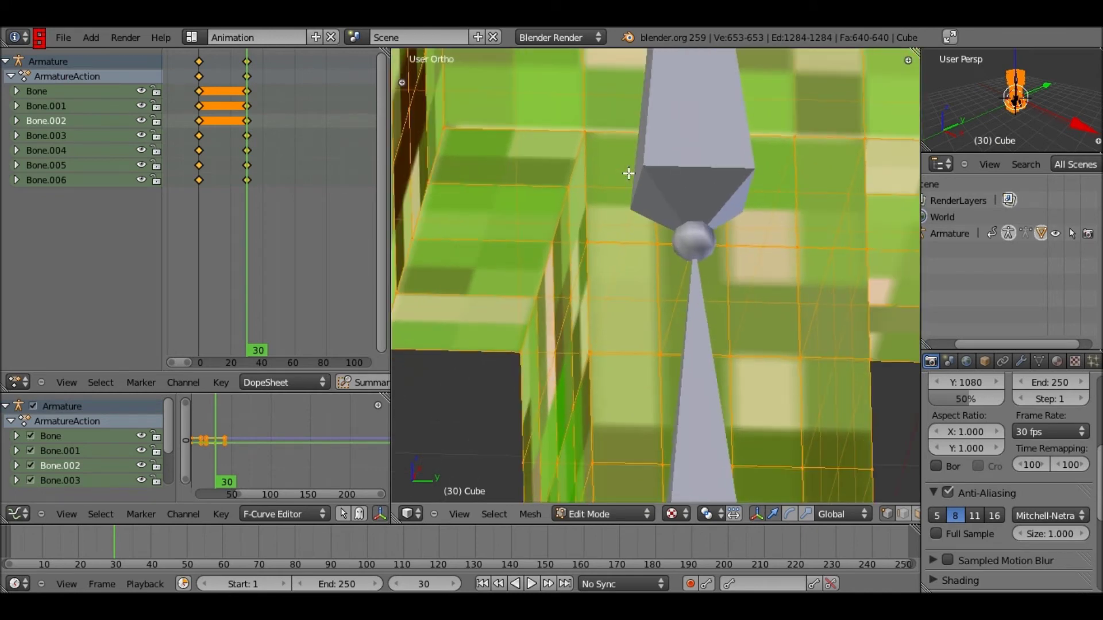
key("Tab")
scroll(628, 173, "down", 5)
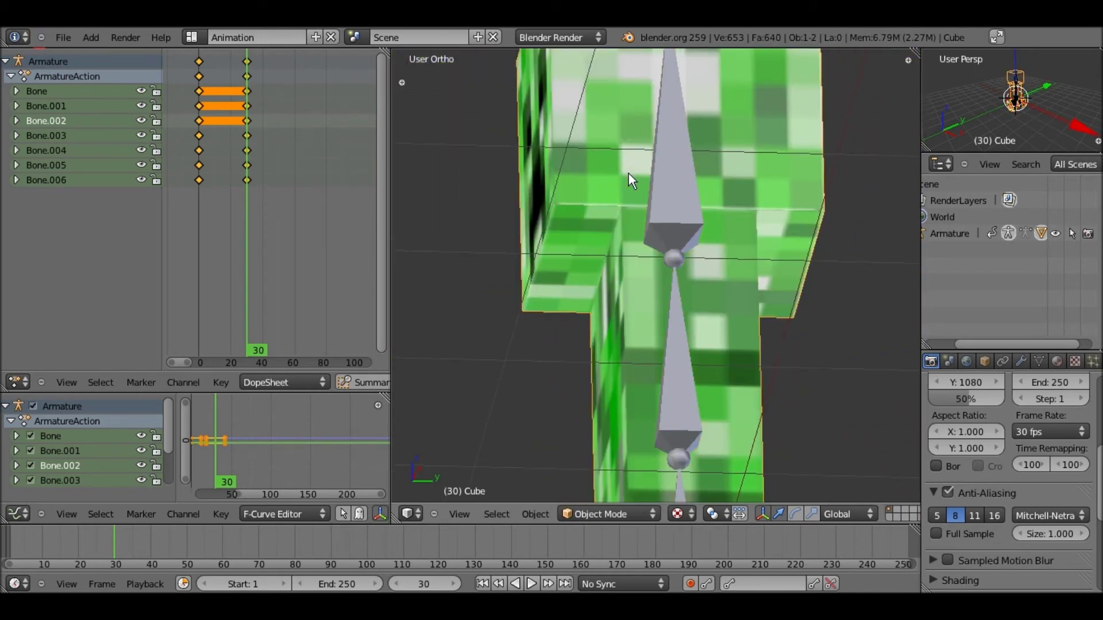
Step: Try bending the upper body bone Bone.001 far forward and tilting the head bone to test how the neck deforms
scroll(629, 173, "down", 2)
right_click(663, 317)
key("r")
key("x")
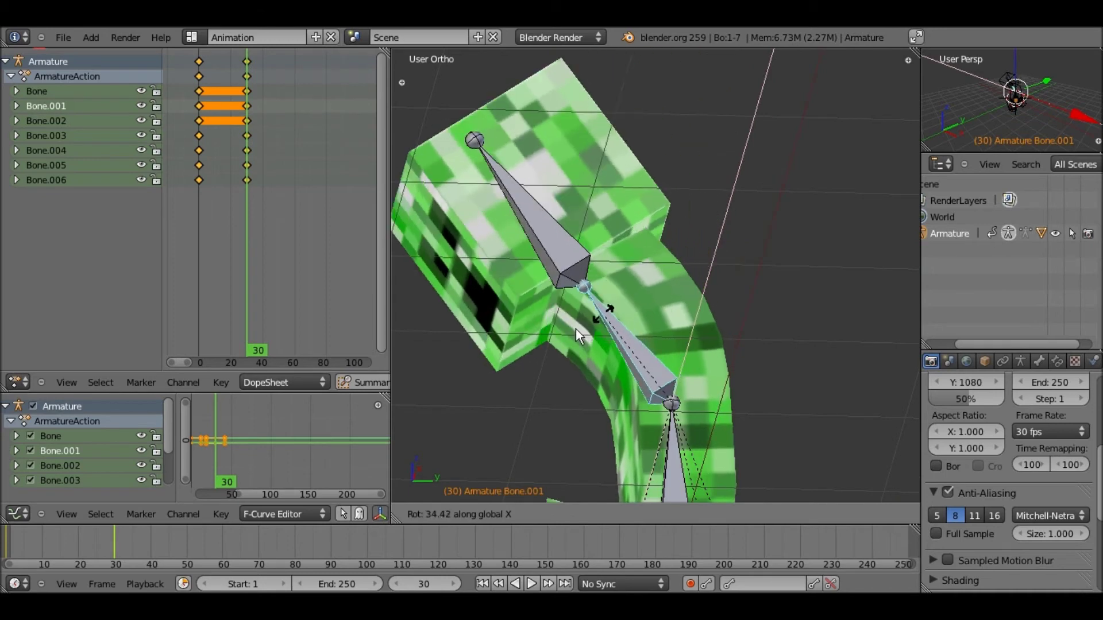
left_click(538, 359)
right_click(471, 309)
key("r")
key("x")
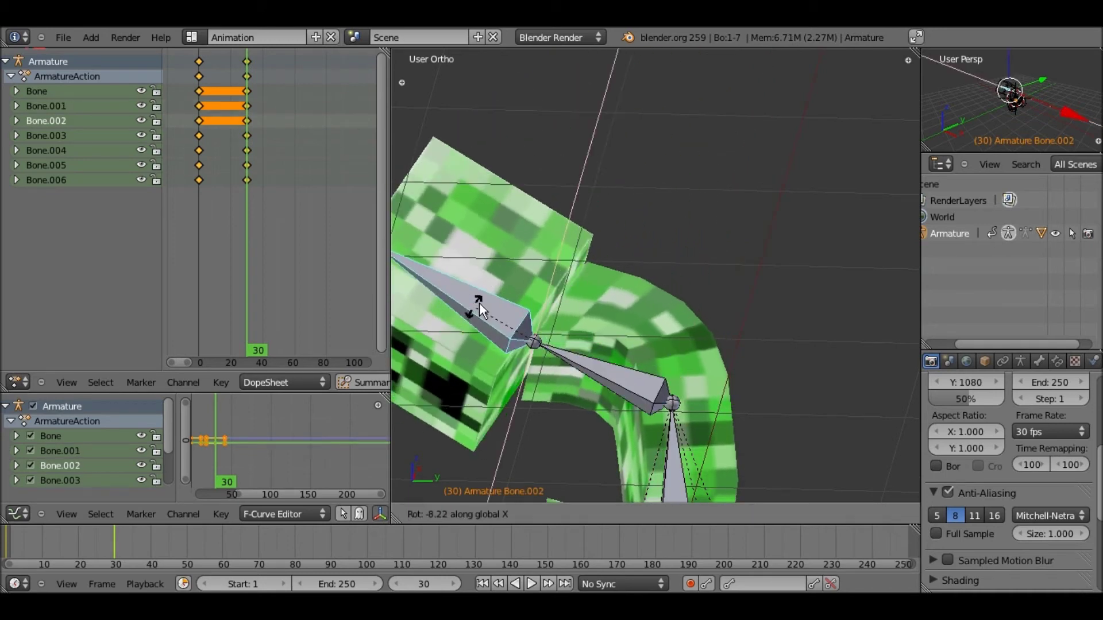
left_click(467, 291)
key("ctrl+z")
key("r")
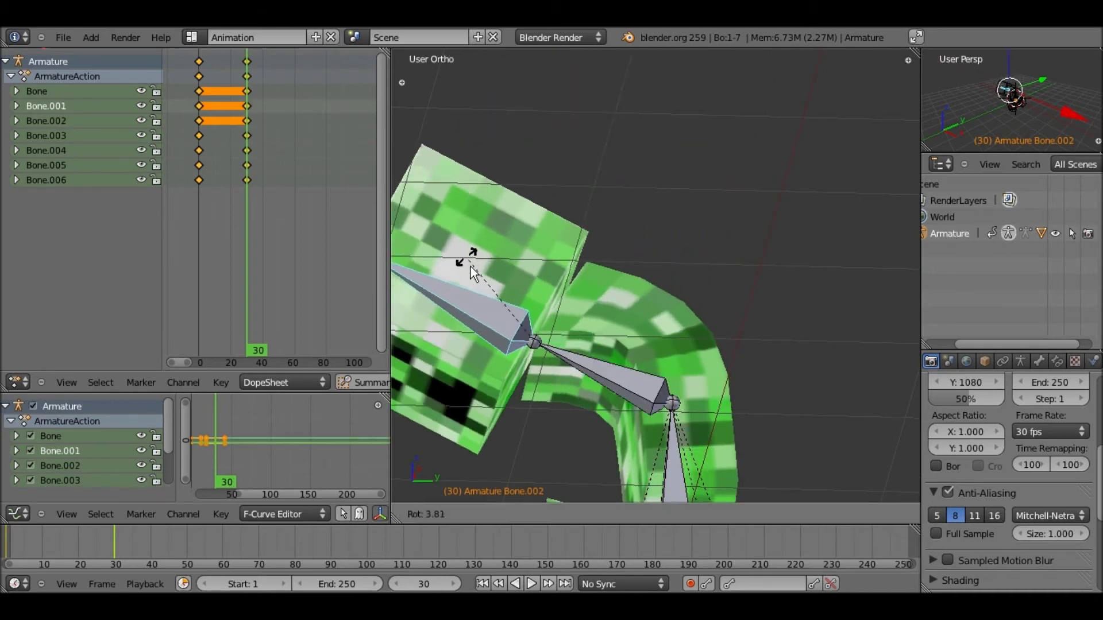
left_click(527, 333)
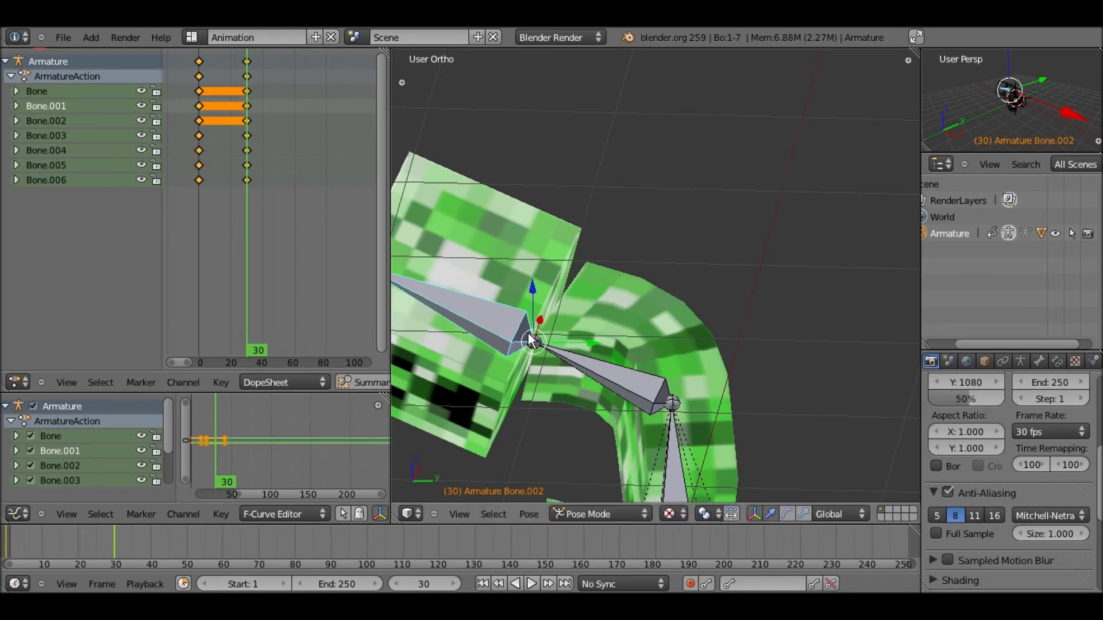
Step: Try a further small rotation of Bone.001, and undo all the test rotations of the body and head bones
right_click(543, 347)
key("r")
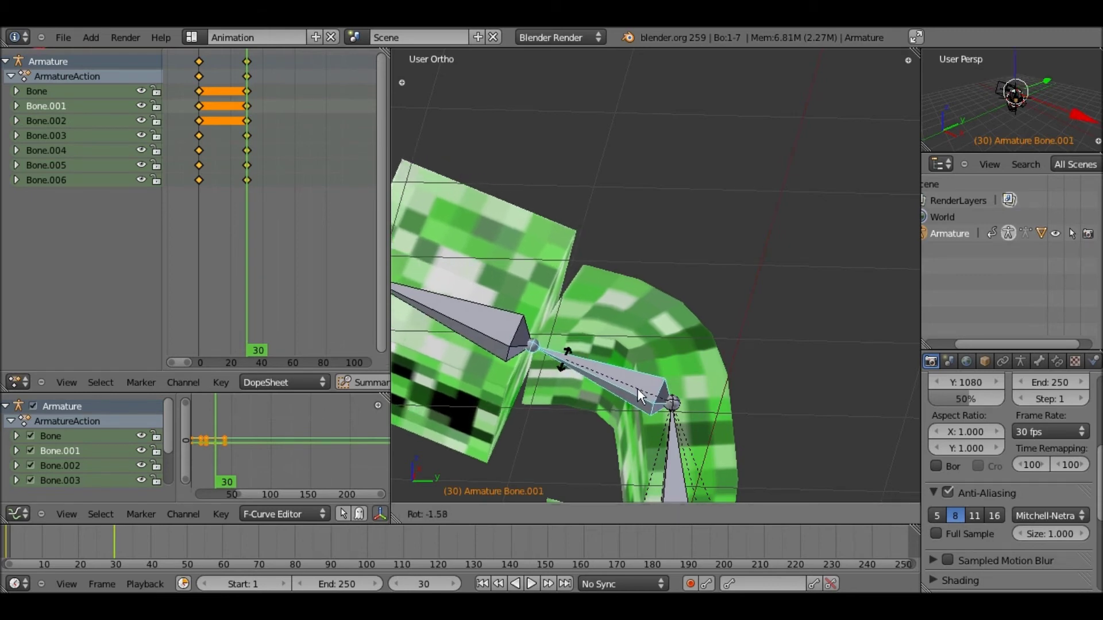
left_click(648, 386)
key("ctrl+z")
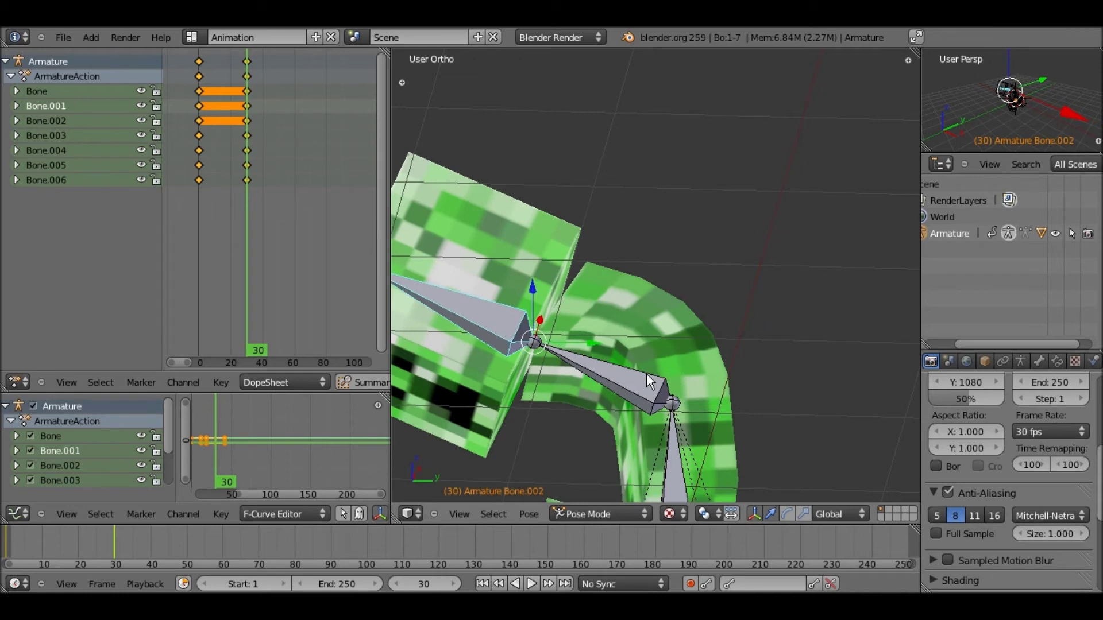
key("ctrl+z")
key("ctrl+z")
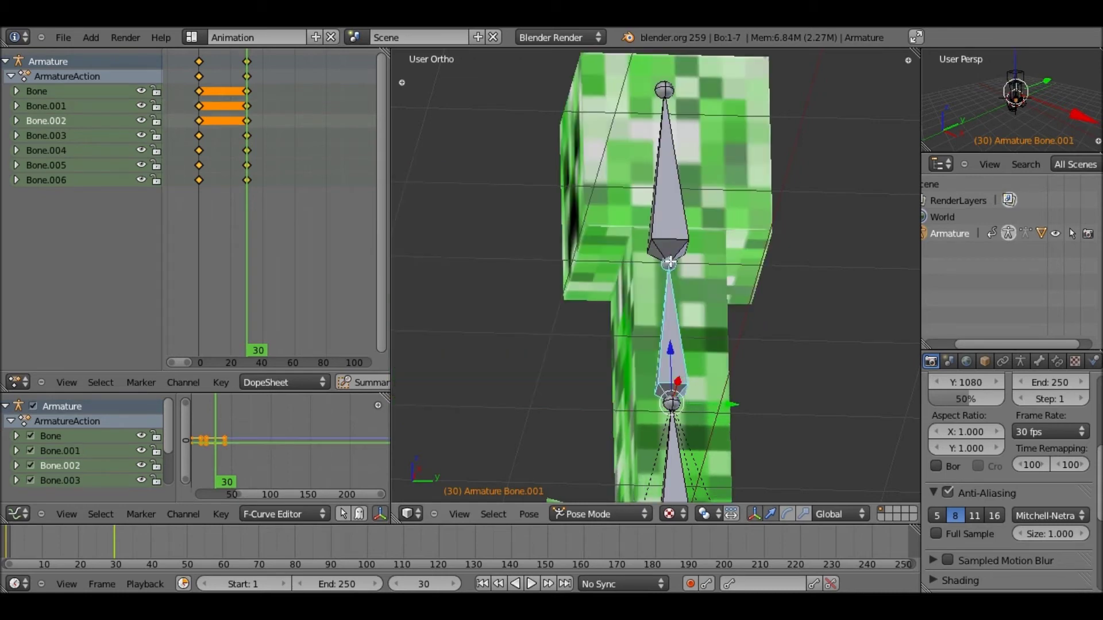
Step: Lower the joint between the upper body bone and the head bone by 0.1 along Z in the armature's Edit Mode
key("Tab")
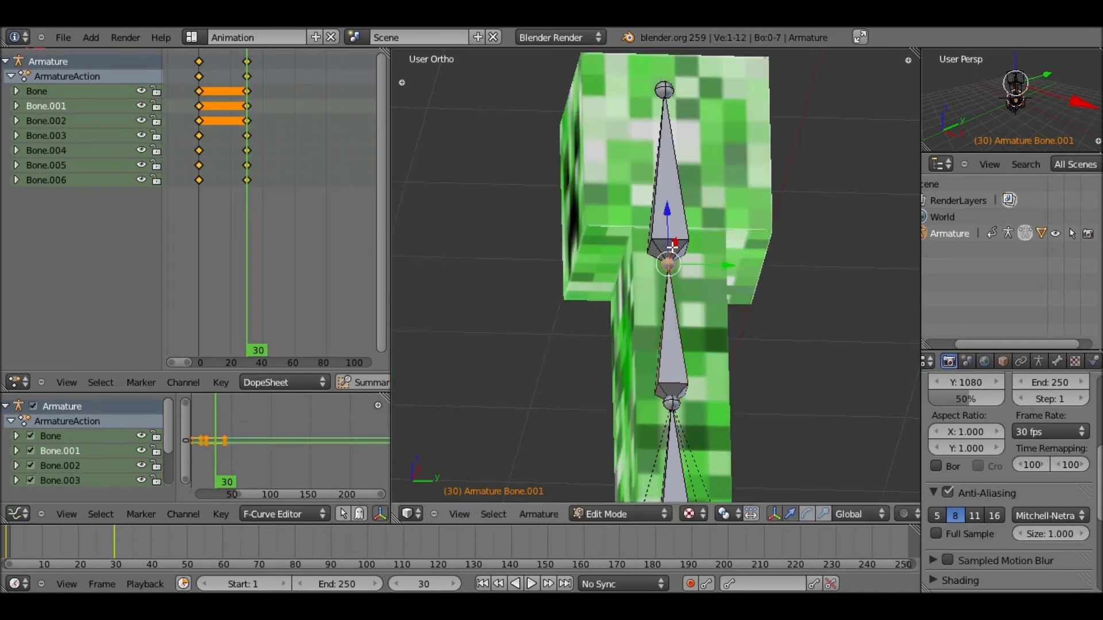
key("KP_3")
key("g")
key("z")
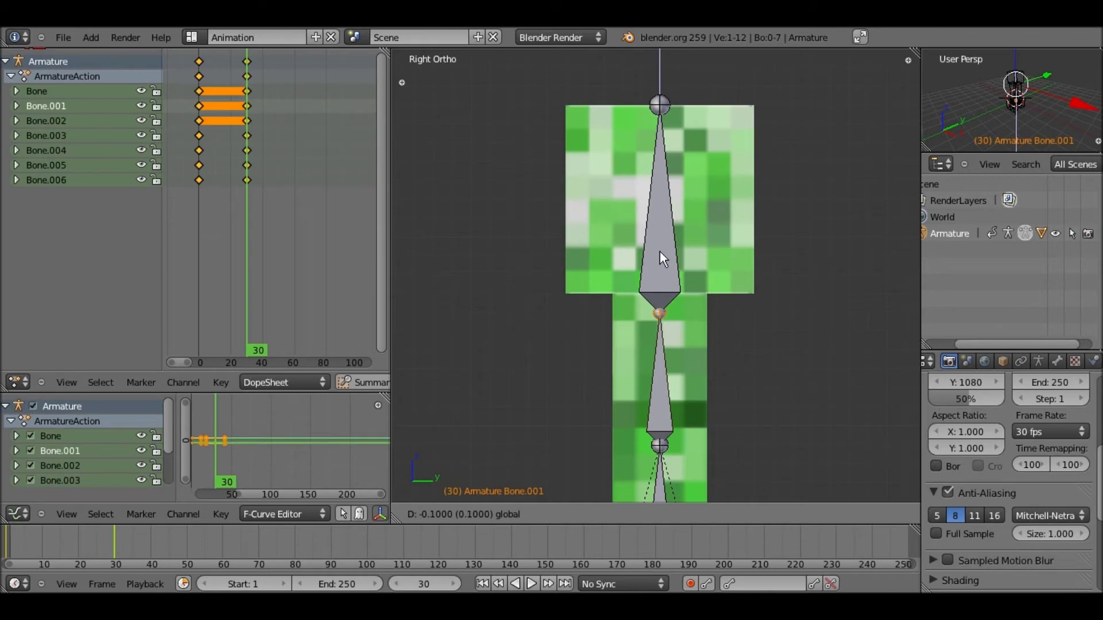
left_click(660, 250)
Step: Test-rotate the upper body bone in Pose Mode, and undo both the rotation and the neck joint's move
right_click(659, 347)
key("Tab")
key("r")
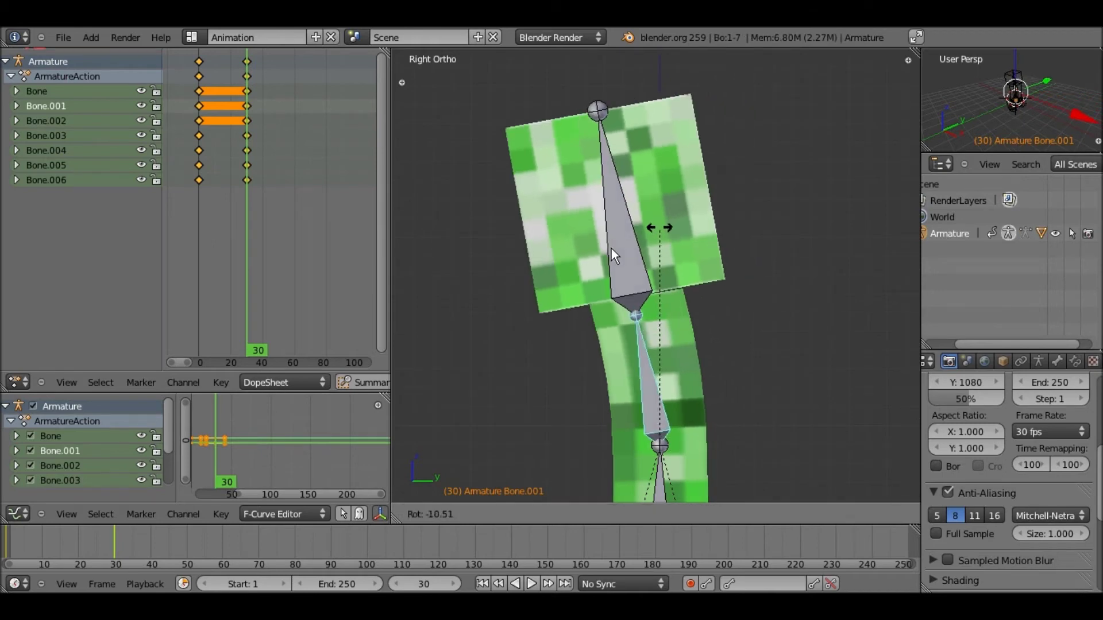
left_click(447, 374)
key("ctrl+z")
key("a")
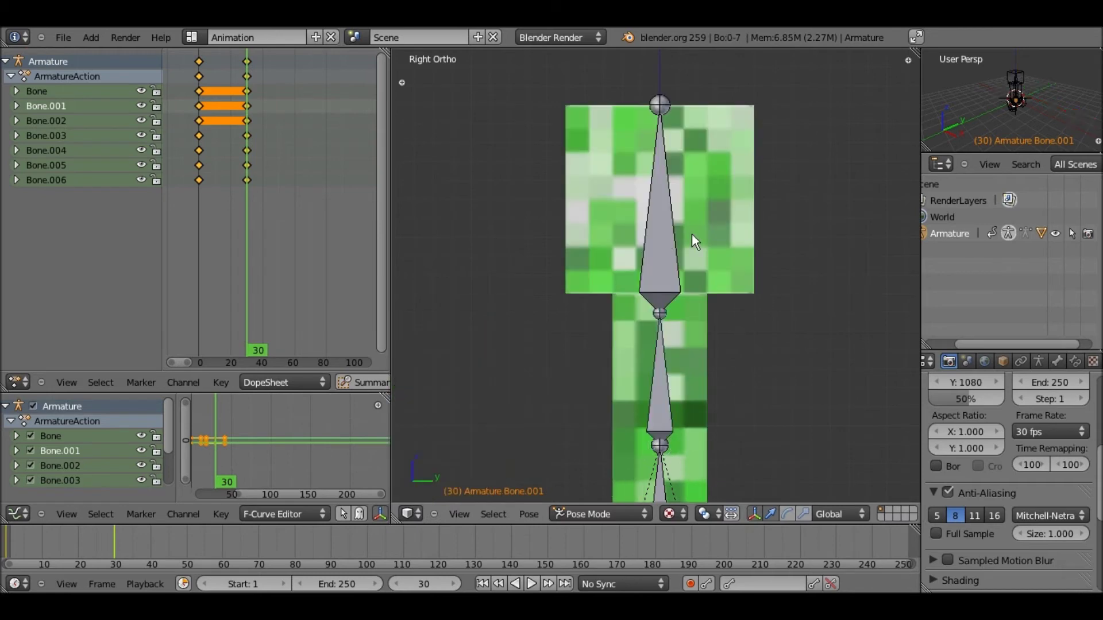
key("ctrl+z")
Step: Return the armature to Pose Mode and try rotating the upper body bone about the global X axis
left_click(607, 514)
left_click(599, 461)
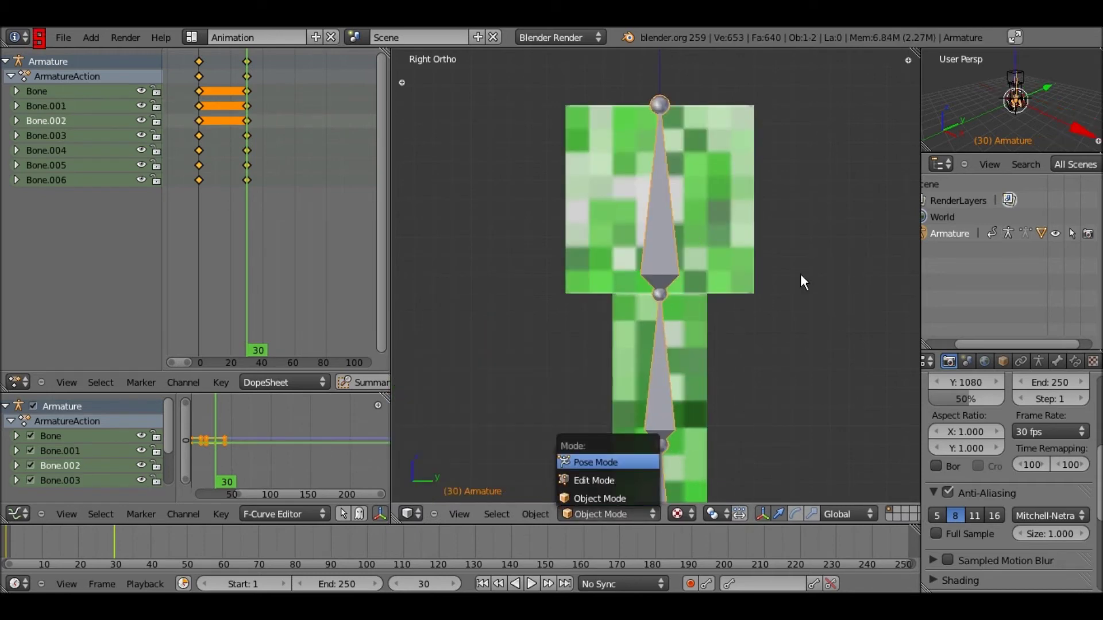
key("r")
key("x")
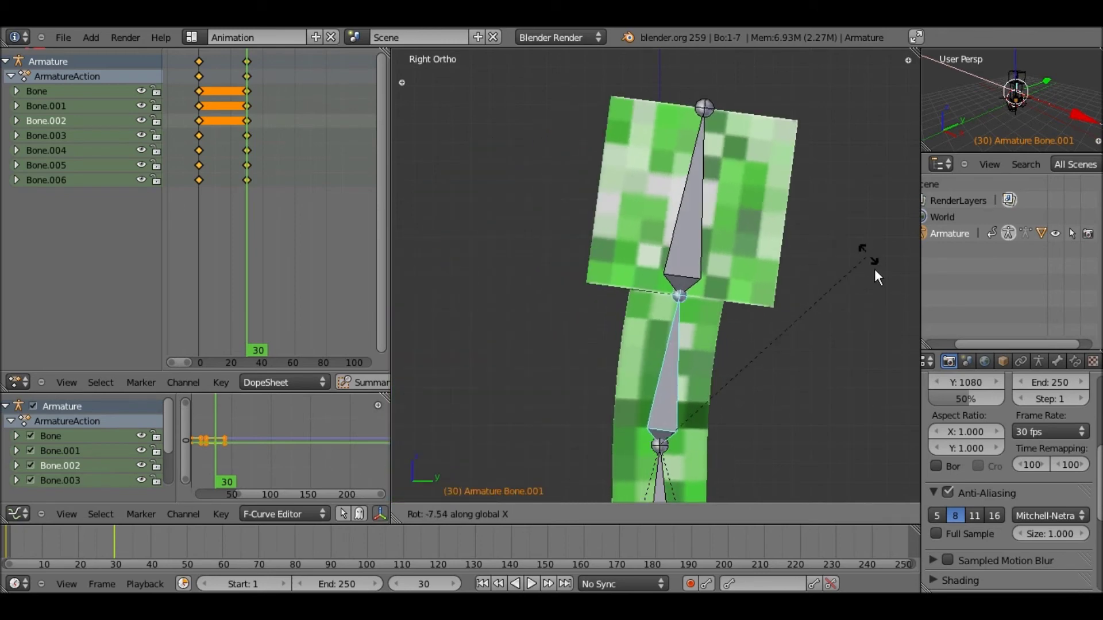
key("Escape")
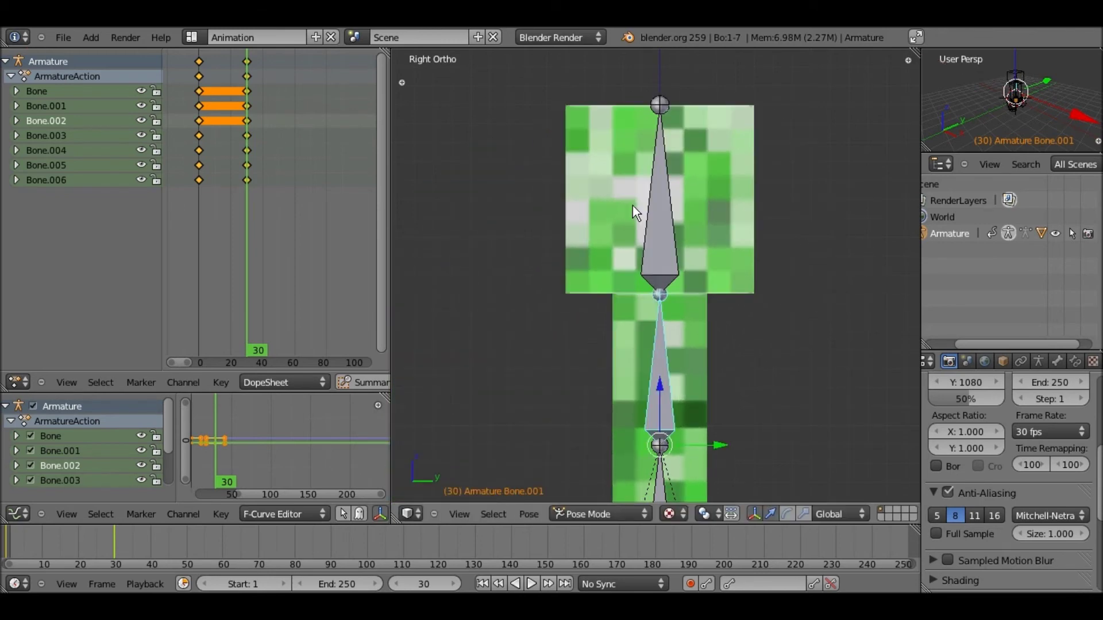
Step: Play the leg animation from an angled front view of the creeper, and stop playback
scroll(580, 196, "down", 2)
key("KP_1")
key("KP_8")
key("KP_8")
key("KP_8")
middle_click_drag(580, 196, 632, 185)
key("alt+a")
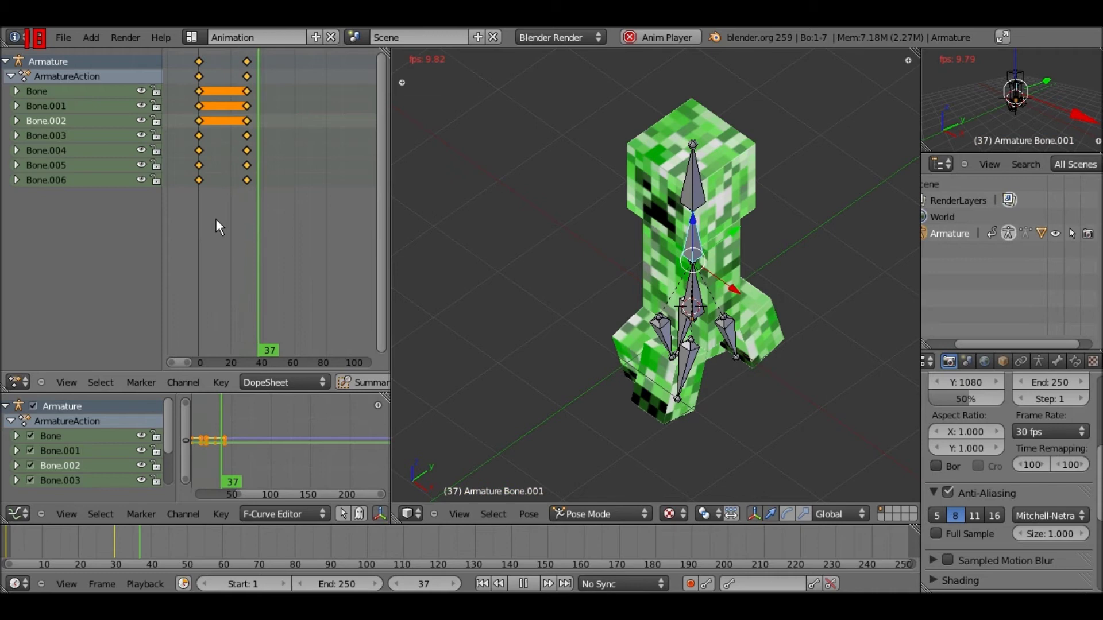
key("Escape")
Step: Look through the render and scene properties, including the dimensions and frame rate settings
scroll(988, 412, "up", 6)
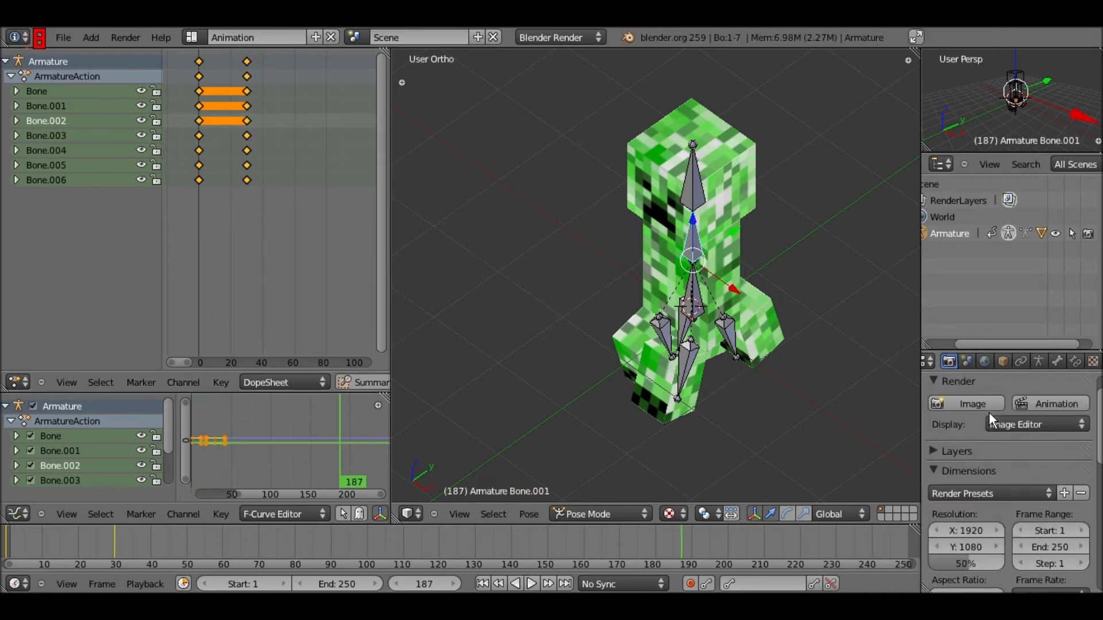
scroll(980, 383, "down", 3)
scroll(969, 365, "up", 2)
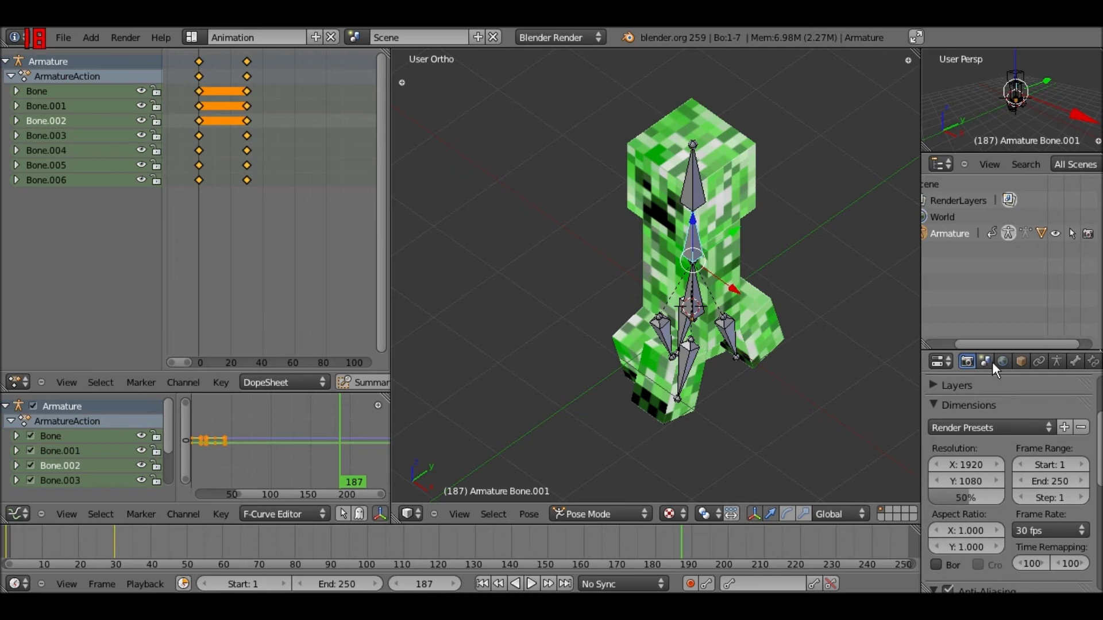
left_click(985, 361)
scroll(1011, 454, "down", 3)
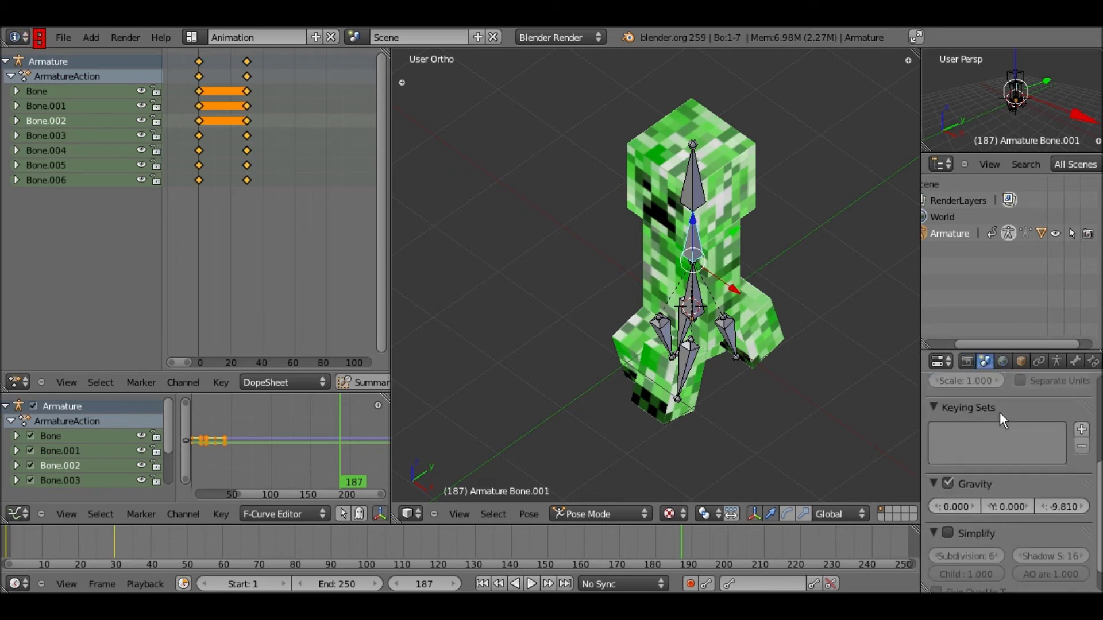
left_click(967, 362)
scroll(318, 136, "up", 2)
scroll(232, 211, "up", 5)
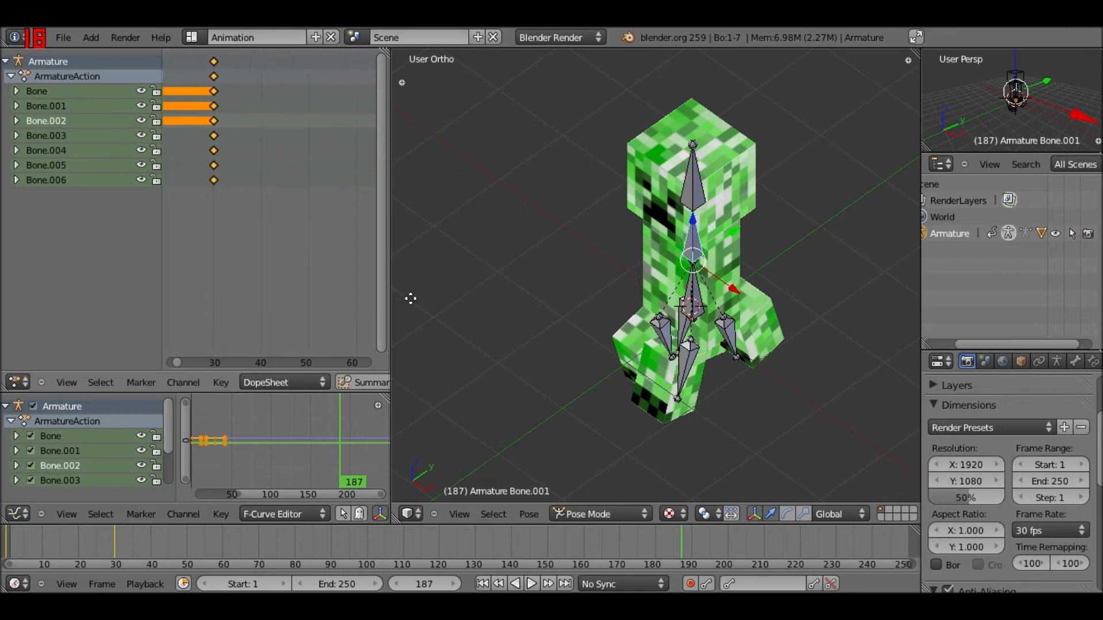
Step: Move all bones' keyframes from frame 30 to frame 5 in the dope sheet
middle_click_drag(410, 299, 425, 300)
middle_click_drag(285, 246, 230, 251)
key("a")
mouse_move(332, 100)
left_mouse_down()
mouse_move(323, 46)
mouse_move(320, 91)
left_mouse_up()
key("g")
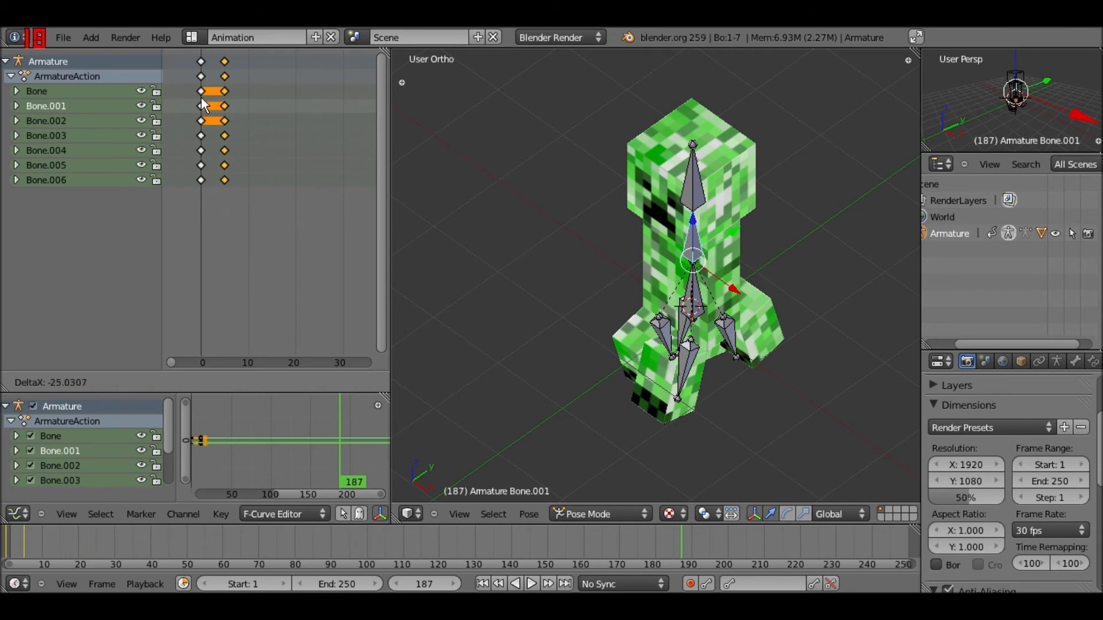
left_click(201, 97)
scroll(209, 167, "up", 3)
scroll(253, 159, "up", 2)
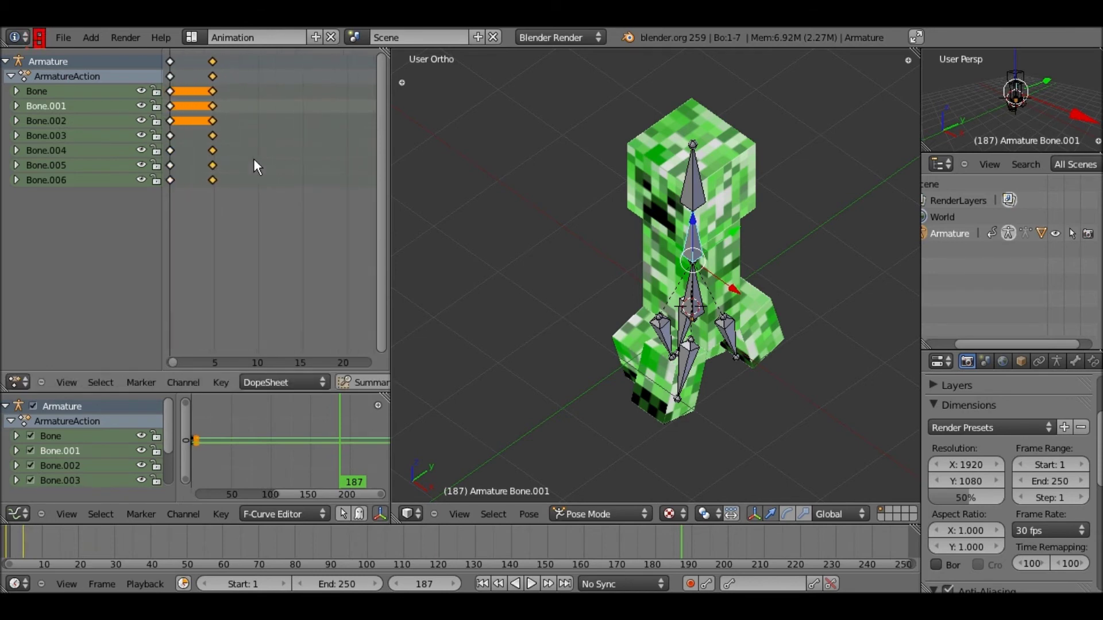
key("g")
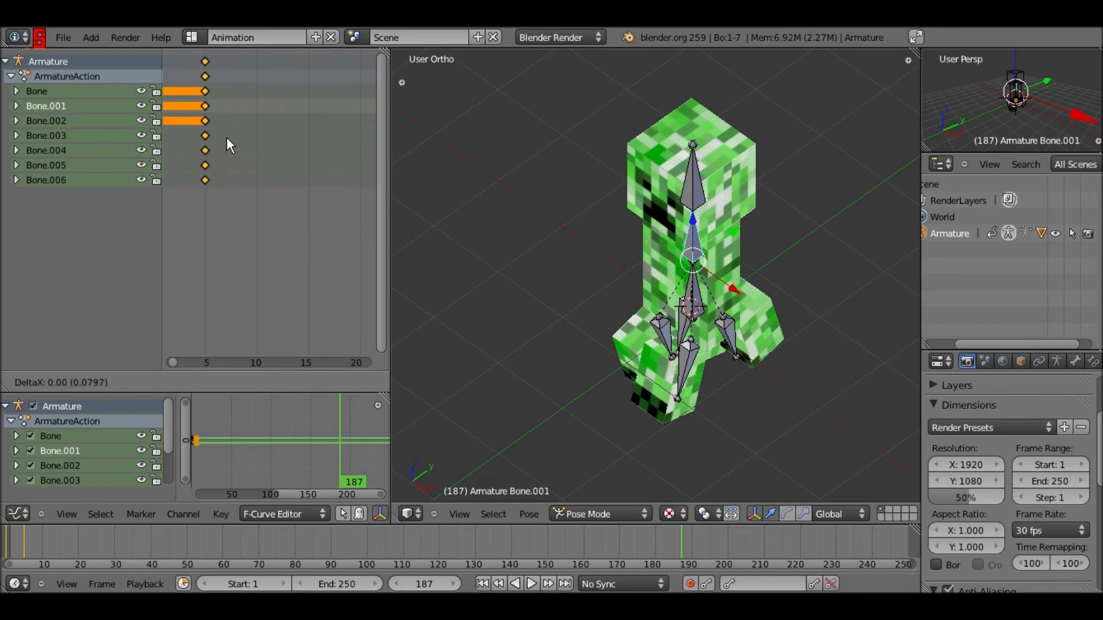
right_click(226, 136)
scroll(293, 161, "down", 2)
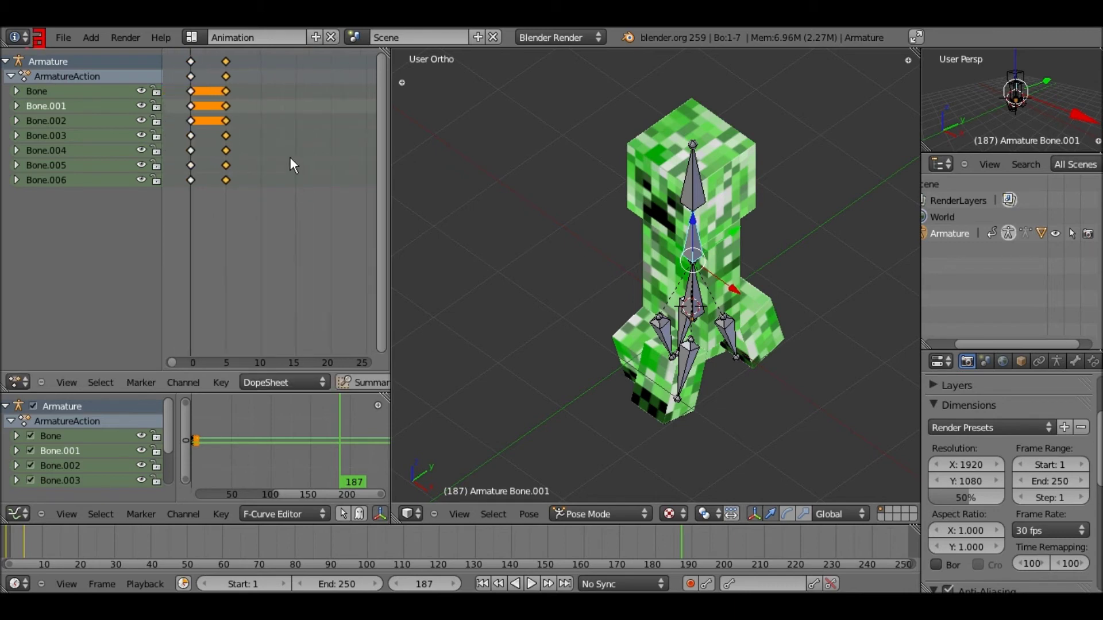
Step: Play the shortened leg swing from the first frame, stop playback and scrub to frame 6 to check the pose
key("shift+Left")
key("alt+a")
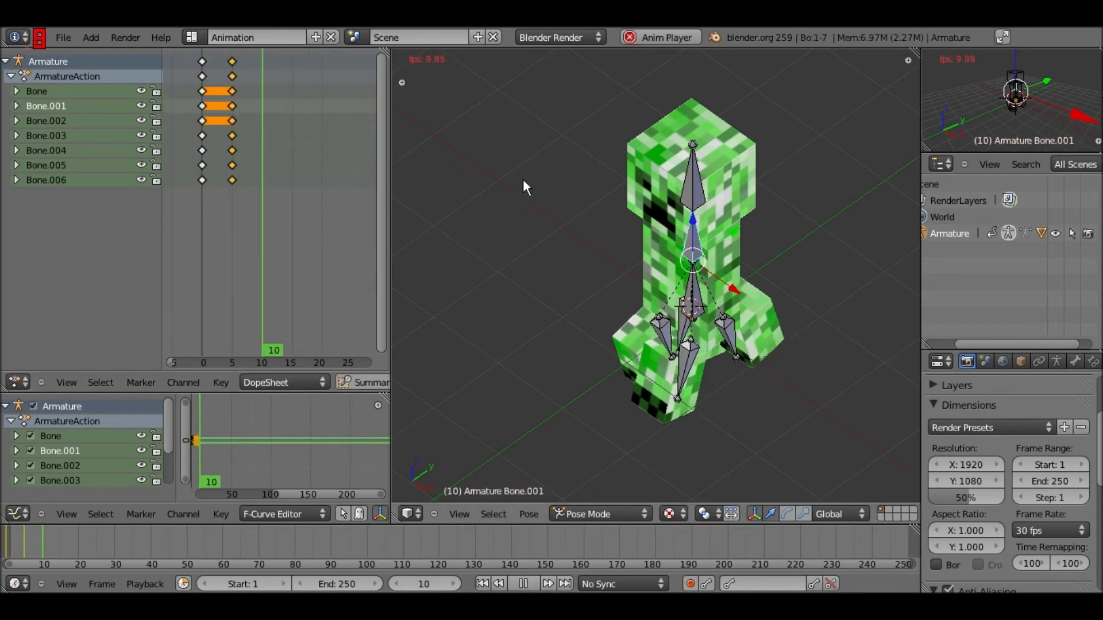
key("Escape")
left_click(215, 188)
left_click_drag(228, 181, 241, 177)
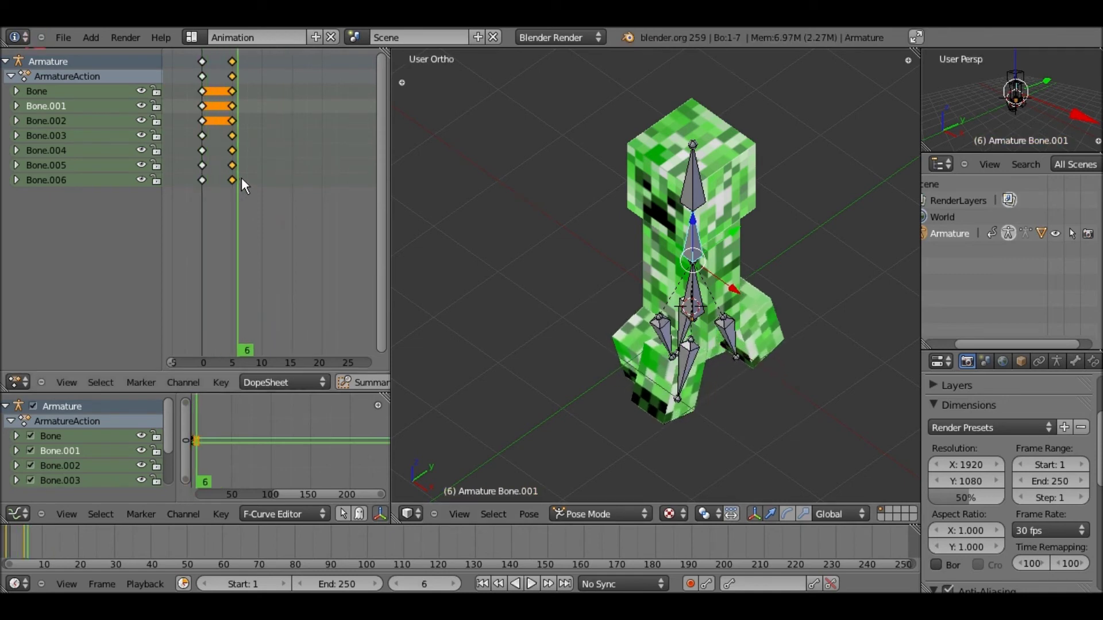
Step: Duplicate all bones' keyframes from frame 0 and place the copies at frame 10
key("a")
left_click_drag(241, 177, 183, 59)
key("Right")
key("b")
left_click_drag(204, 98, 203, 98)
key("shift+d")
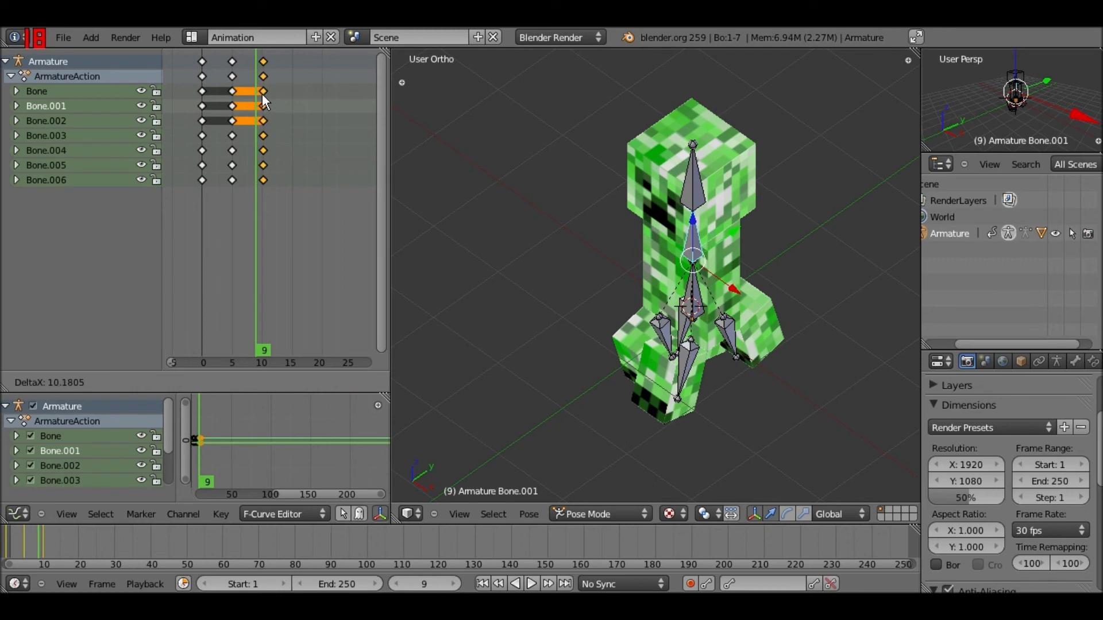
key("ctrl")
left_click(261, 92)
scroll(257, 116, "up", 3)
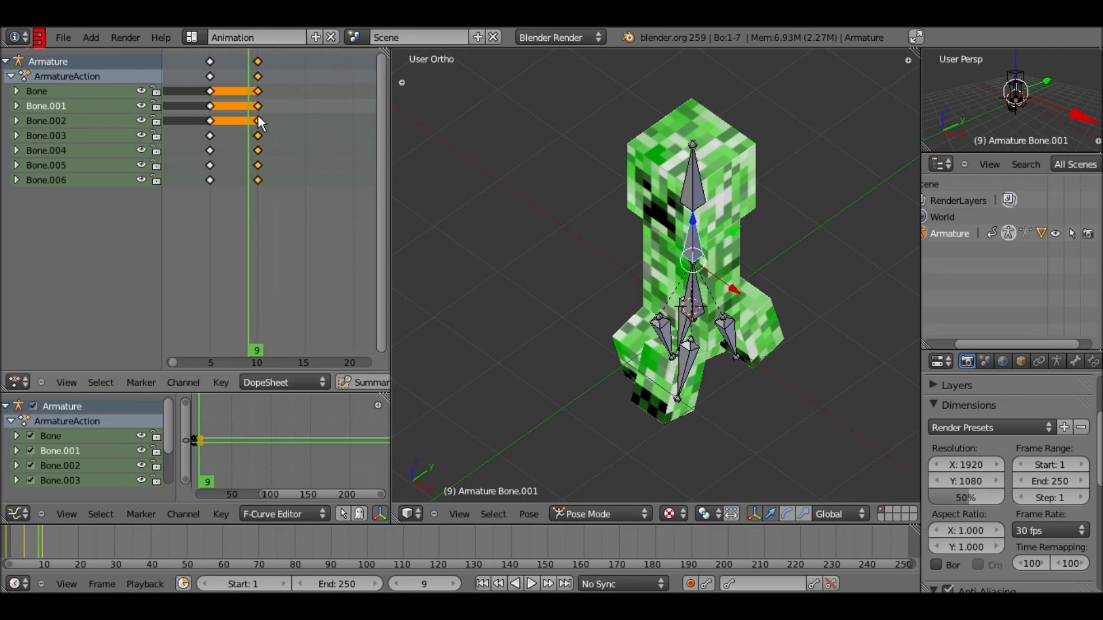
Step: Step through the frames around the keyframes at frame 10 and scrub on to frame 16 to check the leg swing
scroll(258, 116, "down", 2)
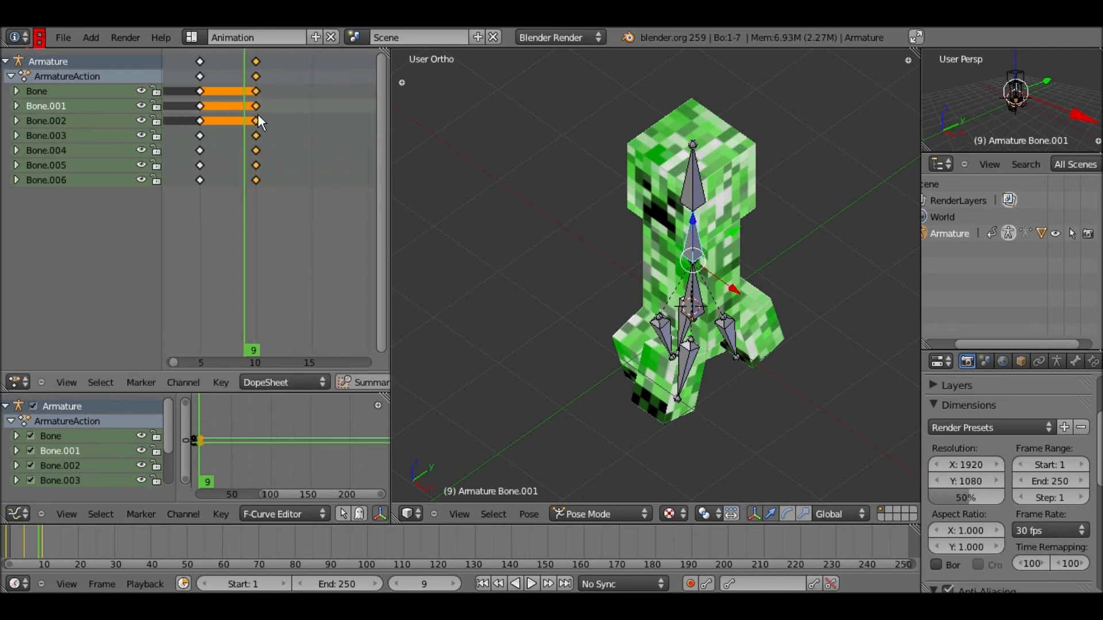
scroll(257, 115, "down", 3)
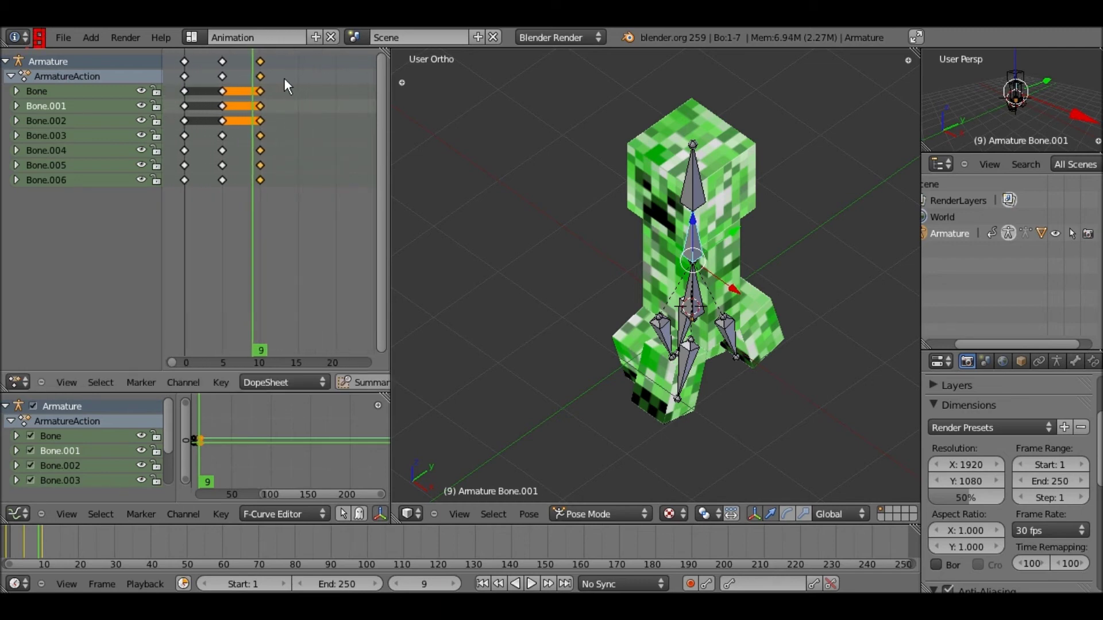
scroll(253, 85, "up", 3)
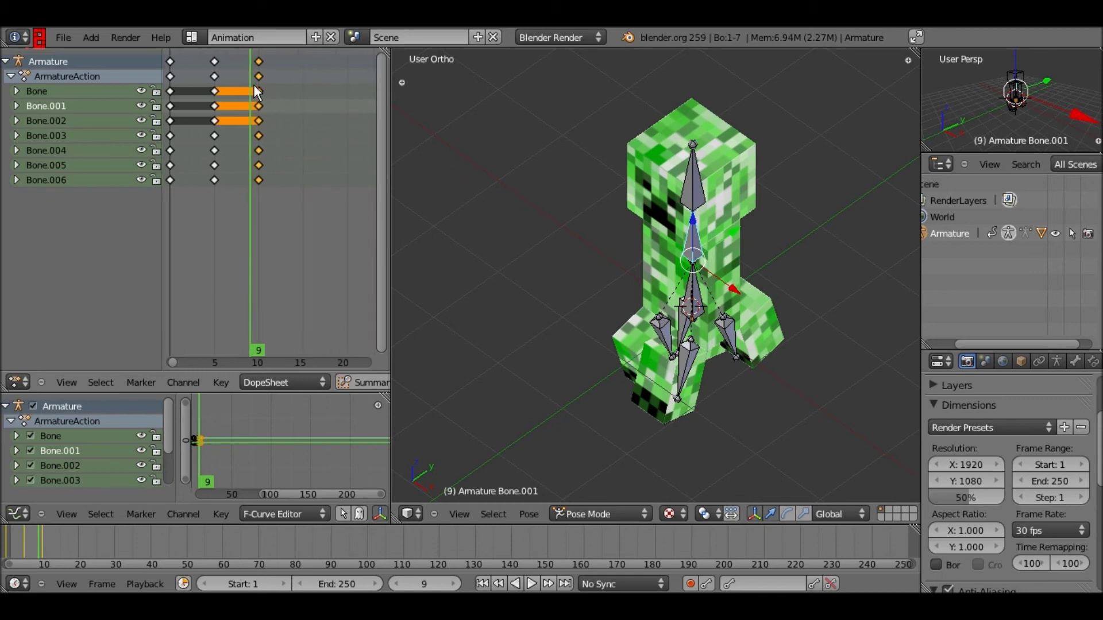
scroll(253, 84, "down", 4)
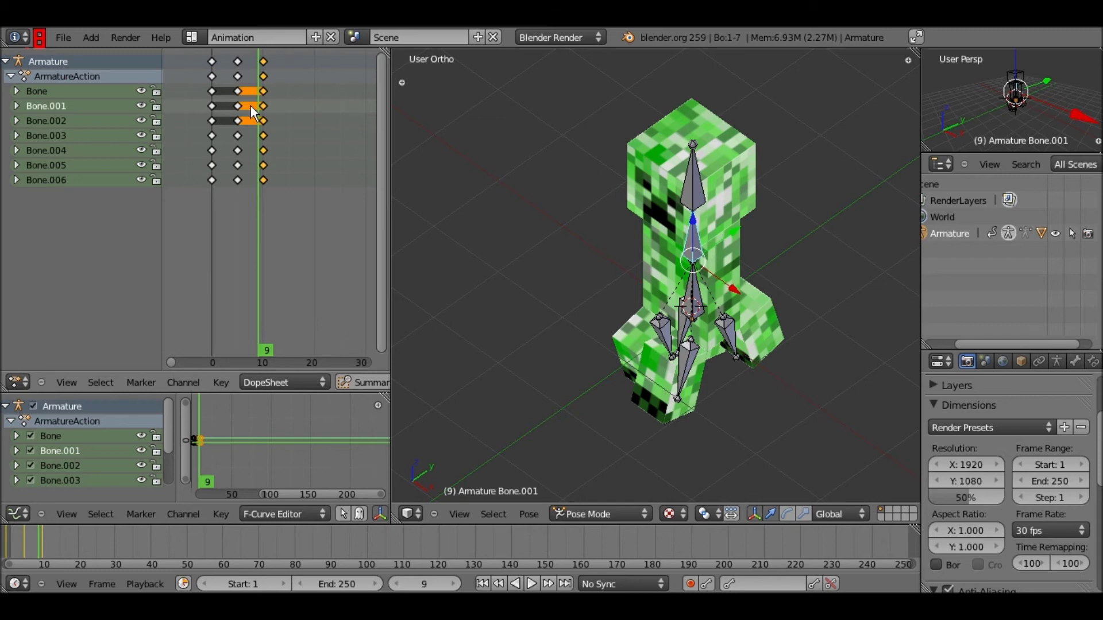
key("Right")
key("Right")
key("Right")
key("Right")
key("Left")
key("Left")
key("Left")
key("Left")
key("Right")
key("Right")
key("Right")
left_click_drag(281, 195, 302, 191)
scroll(292, 192, "up", 2, "alt")
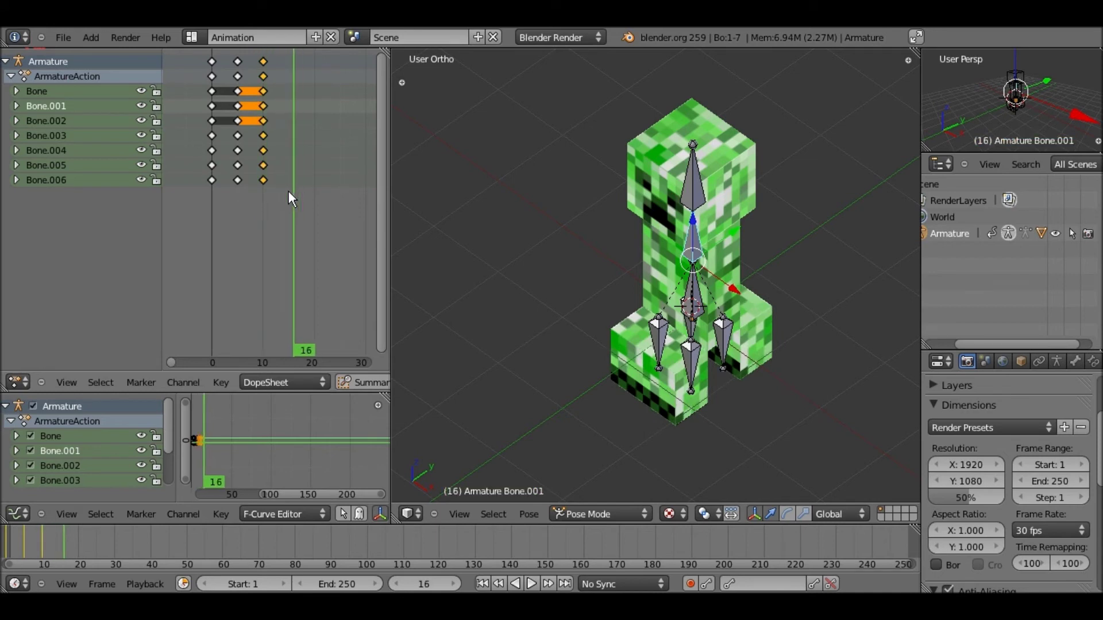
Step: Select leg bone Bone.005, review frame 0, and try rotating the bone about the global X axis at frame 15
right_click(657, 356)
scroll(657, 356, "up", 1)
key("shift+Left")
key("Left")
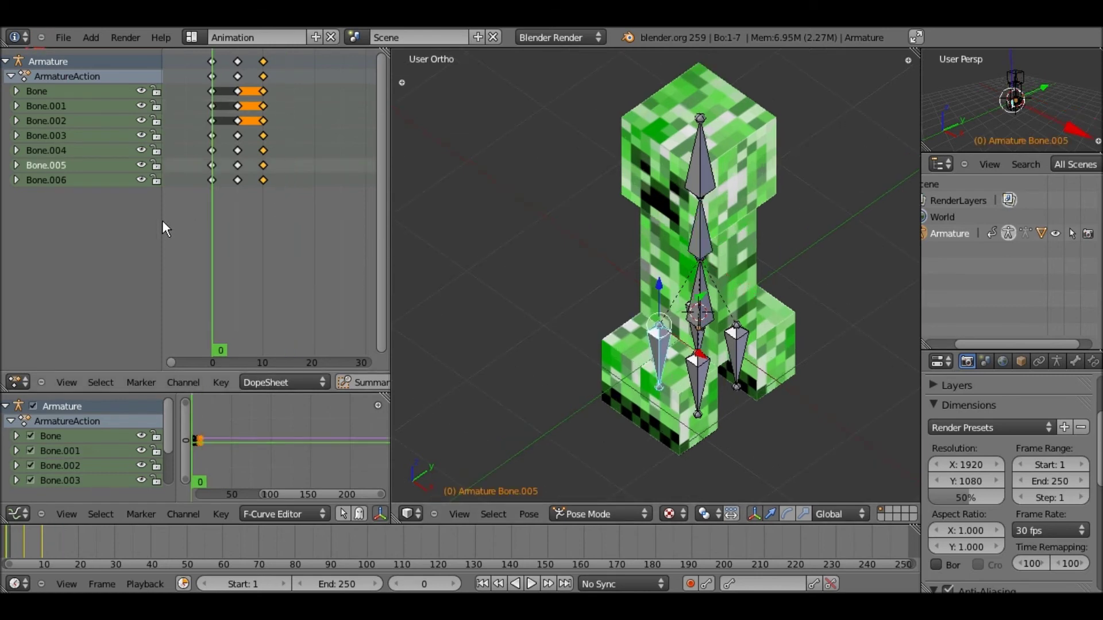
left_click_drag(236, 202, 289, 201)
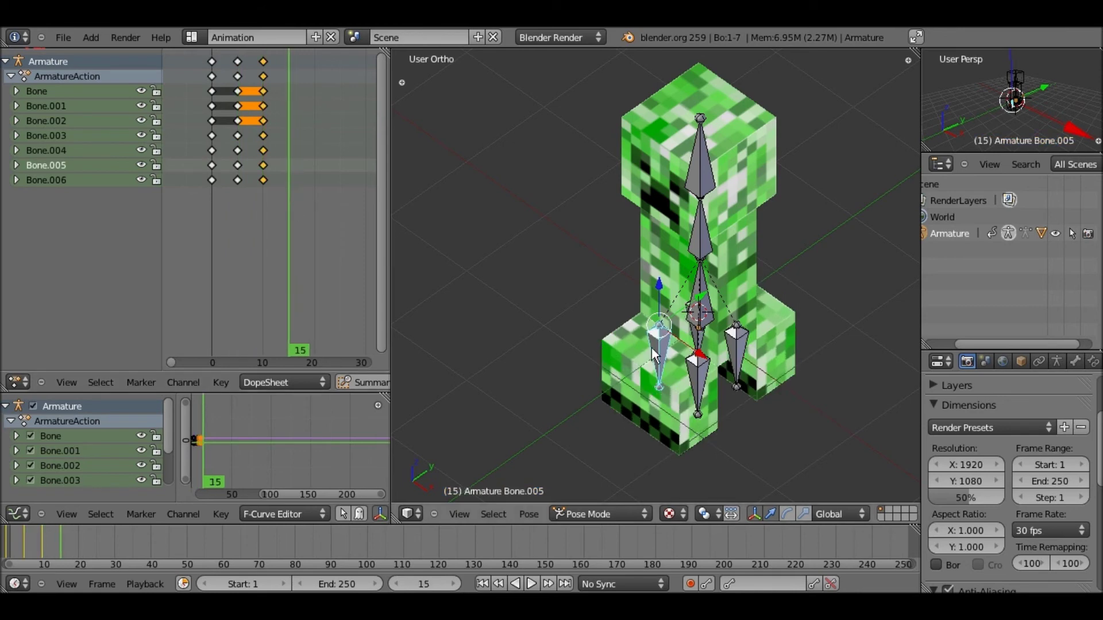
key("r")
key("x")
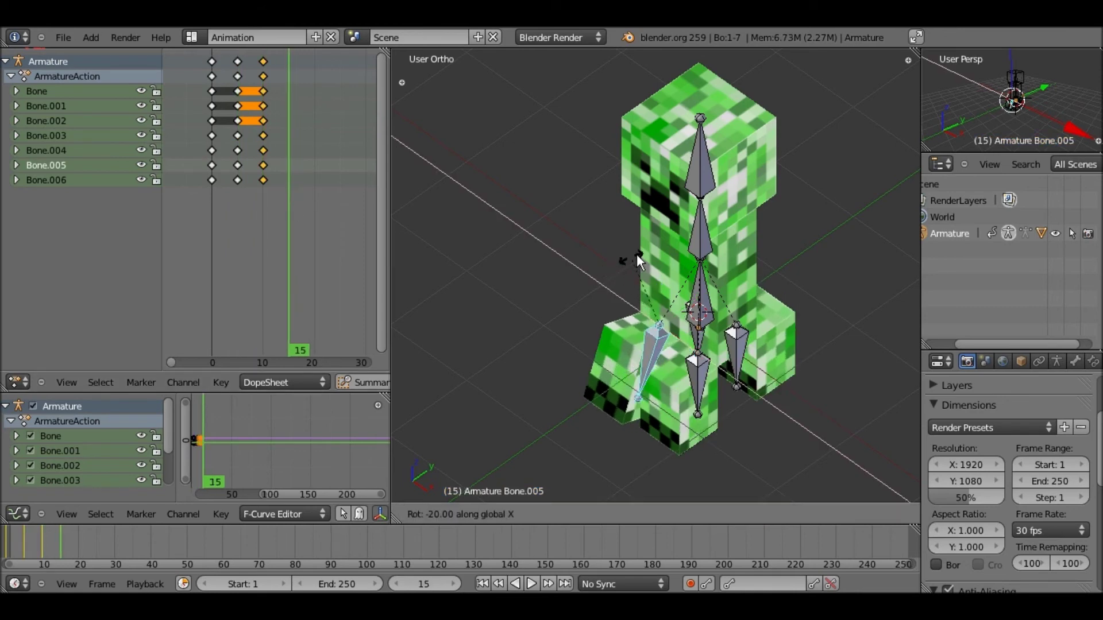
right_click(613, 244)
key("r")
key("x")
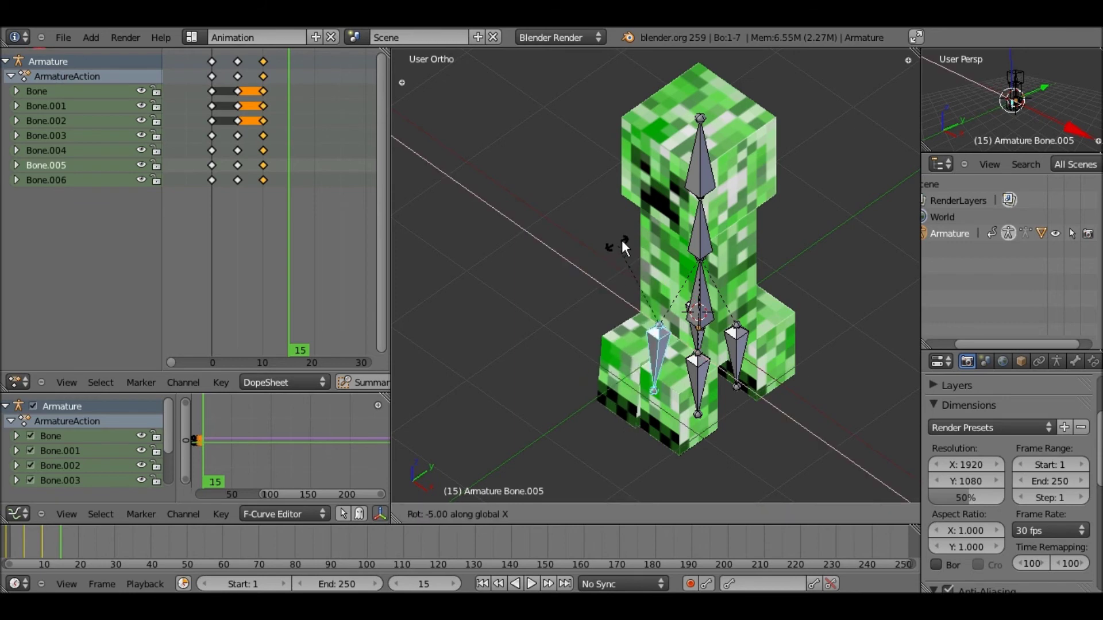
left_click(746, 347)
Step: Try rotating the rear leg bone Bone.004 outward about the global X axis at frame 15
right_click(746, 347)
key("r")
key("x")
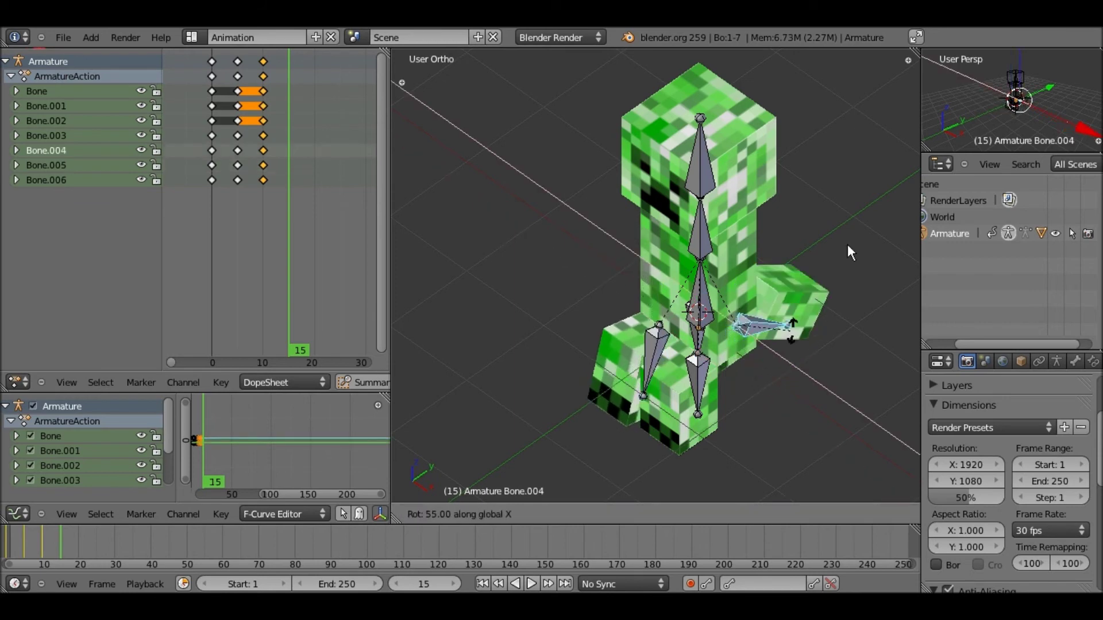
right_click(849, 241)
key("r")
key("x")
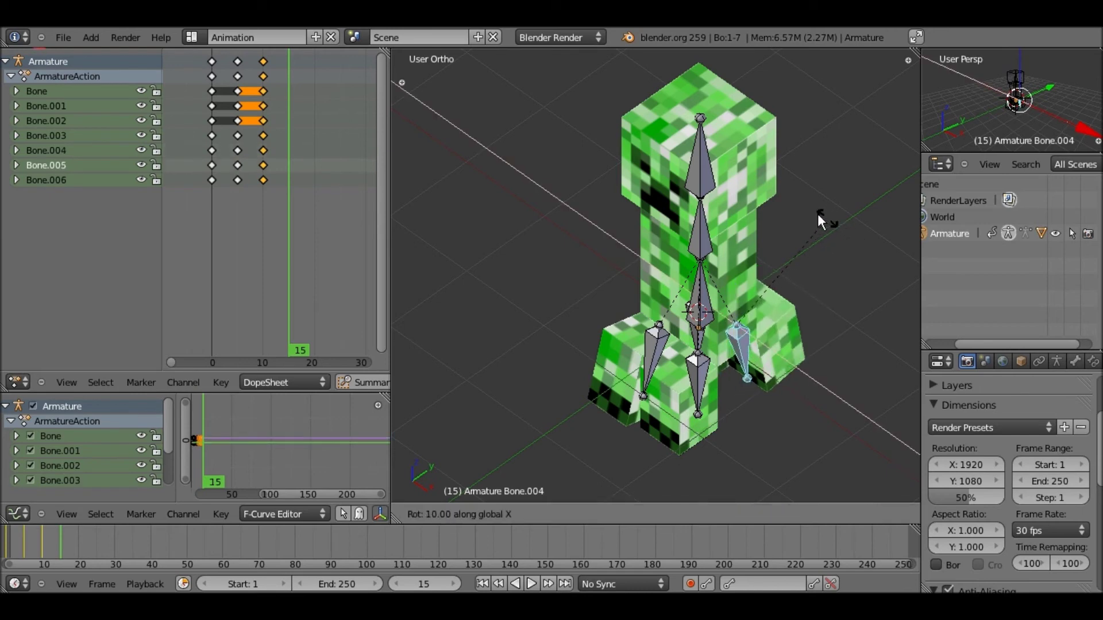
left_click(818, 213)
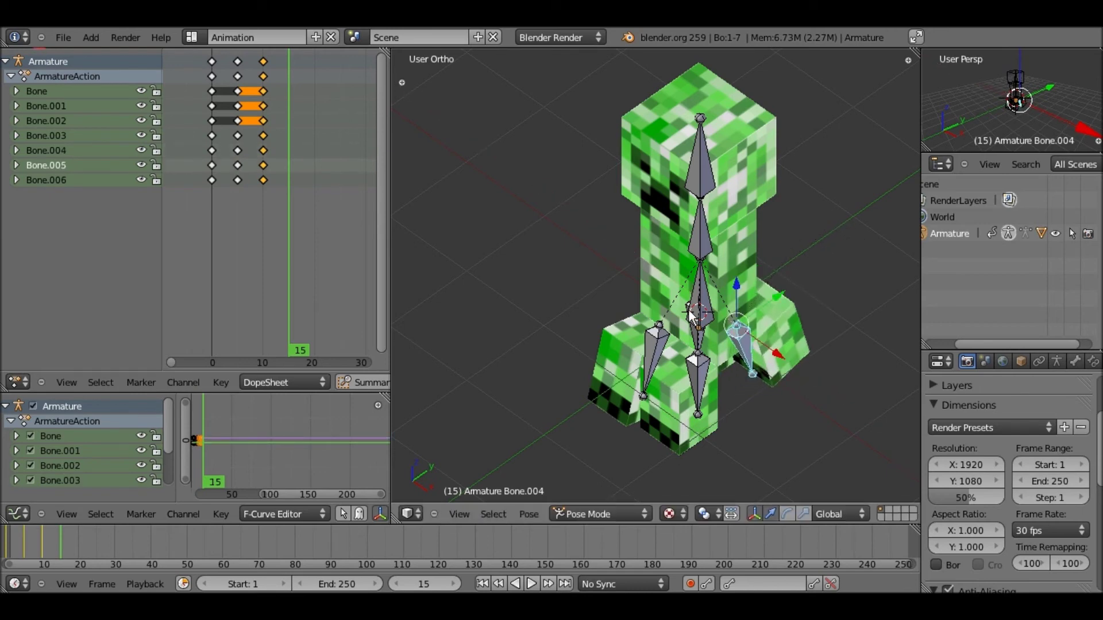
Step: Try rotating the far rear leg bone Bone.006 about the global X axis at frame 15
right_click(688, 309)
key("r")
key("x")
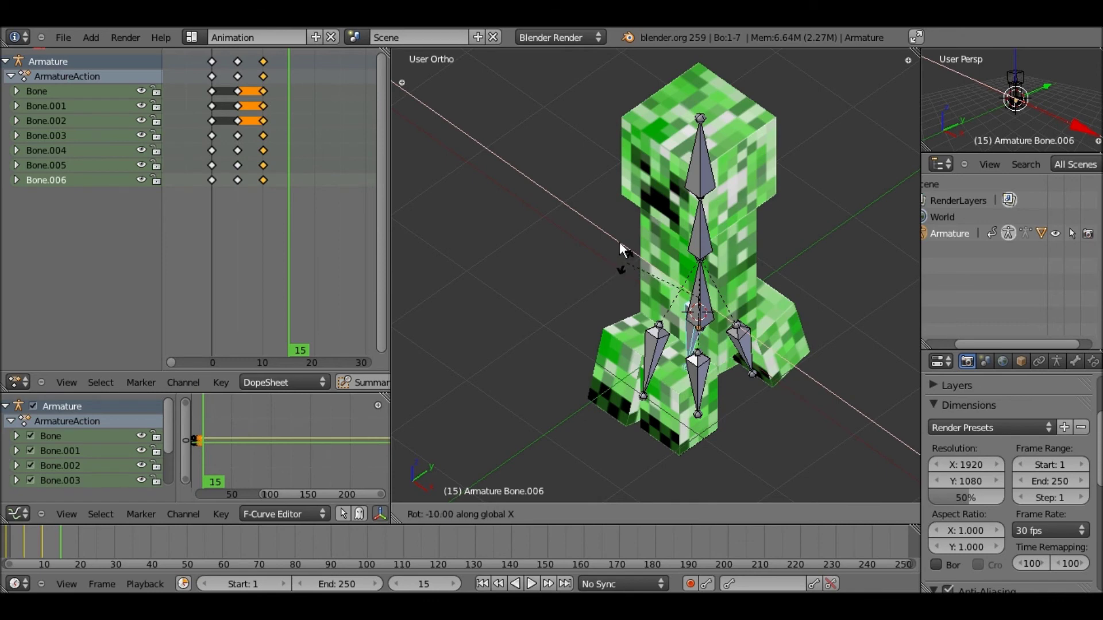
right_click(619, 242)
key("r")
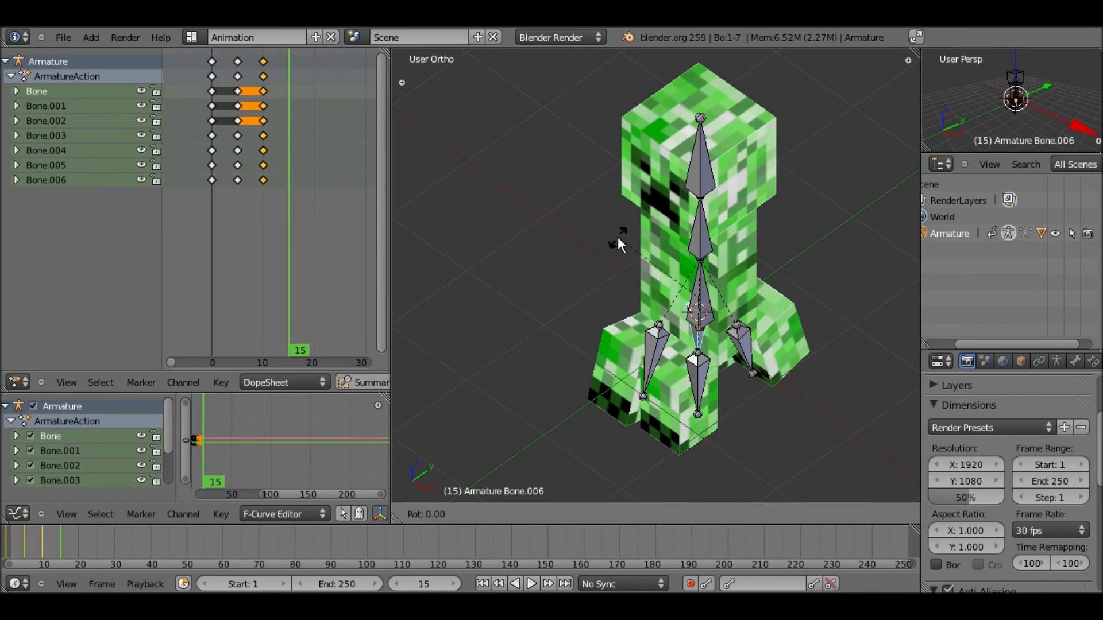
key("x")
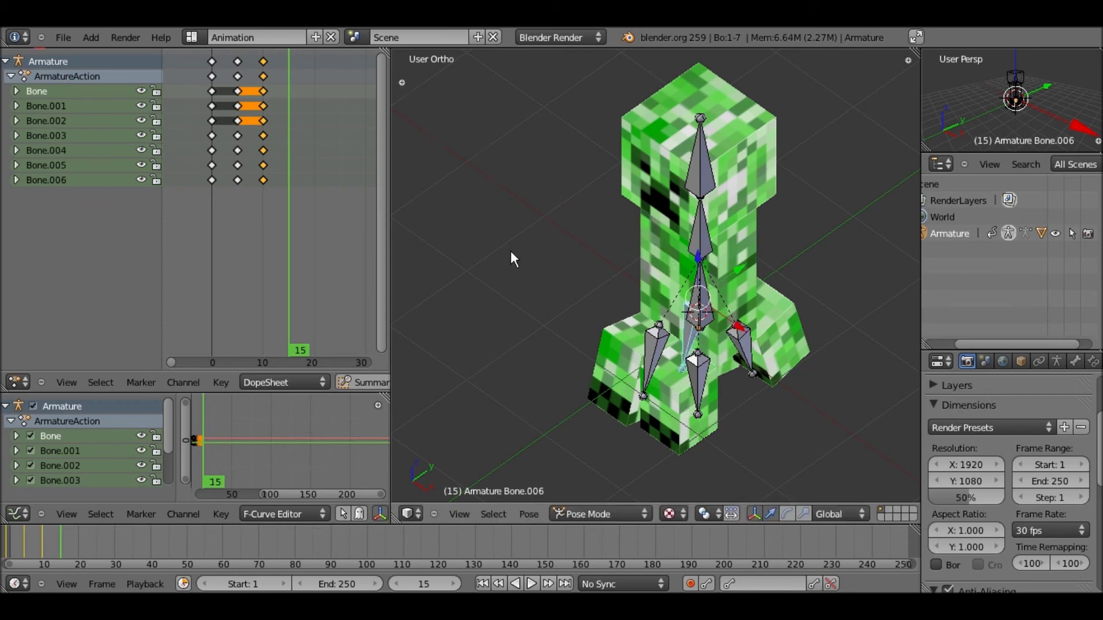
left_click(685, 399)
Step: Try rotating the front leg bone Bone.003 about the global X axis, and scrub away from frame 15 without keying the pose
right_click(688, 400)
key("r")
key("x")
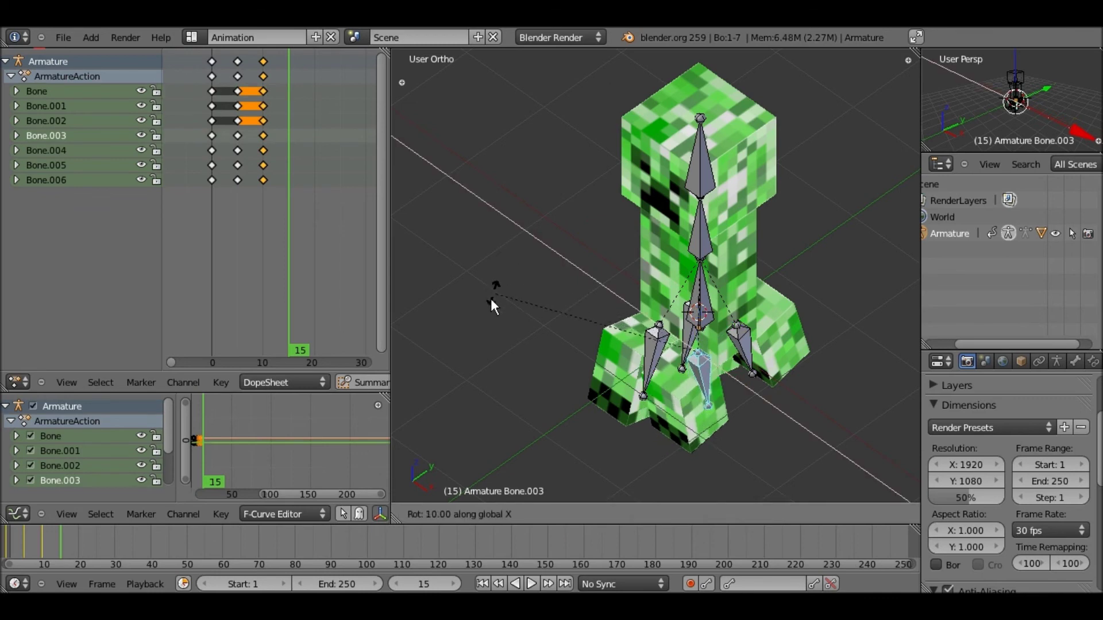
left_click(264, 229)
left_click_drag(264, 229, 222, 230)
Step: In the right side view at frame 15, rotate the front leg bone Bone.005 by -15° about the global X axis
middle_click_drag(632, 344, 529, 288)
key("KP_3")
left_click_drag(200, 221, 294, 183)
right_click(691, 416)
key("r")
key("x")
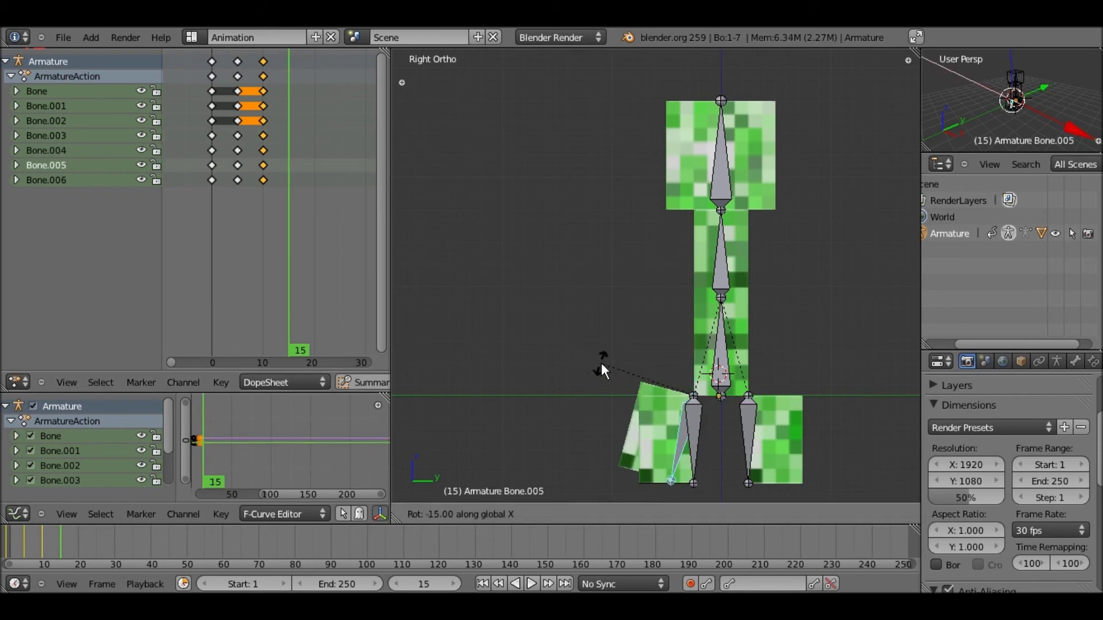
left_click(697, 440)
Step: Rotate the other front leg bone, Bone.003, by 15° about the global X axis
right_click(698, 440)
key("r")
key("x")
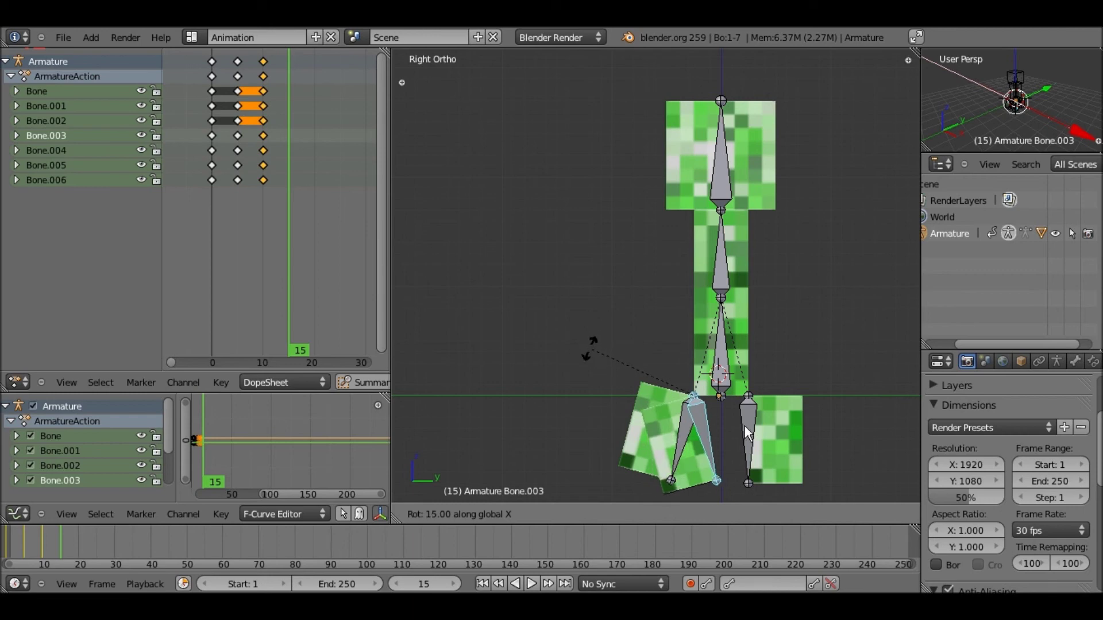
left_click(596, 353)
Step: Rotate the rear leg bone Bone.006 outward by about 15° about the global X axis
right_click(746, 431)
right_click(745, 426)
type("r10")
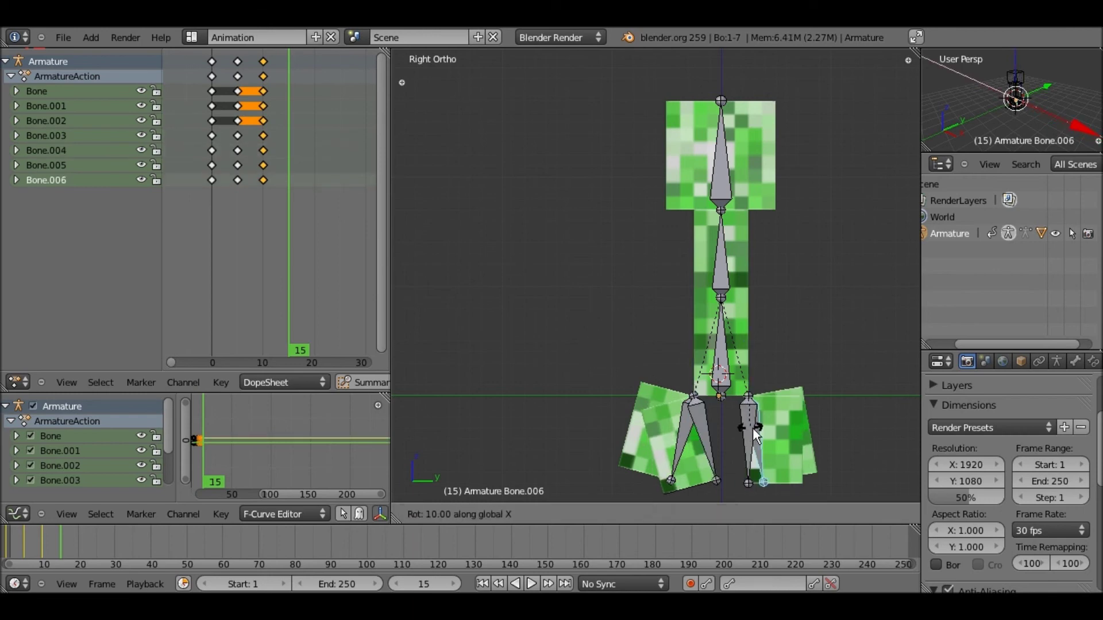
mouse_move(755, 427)
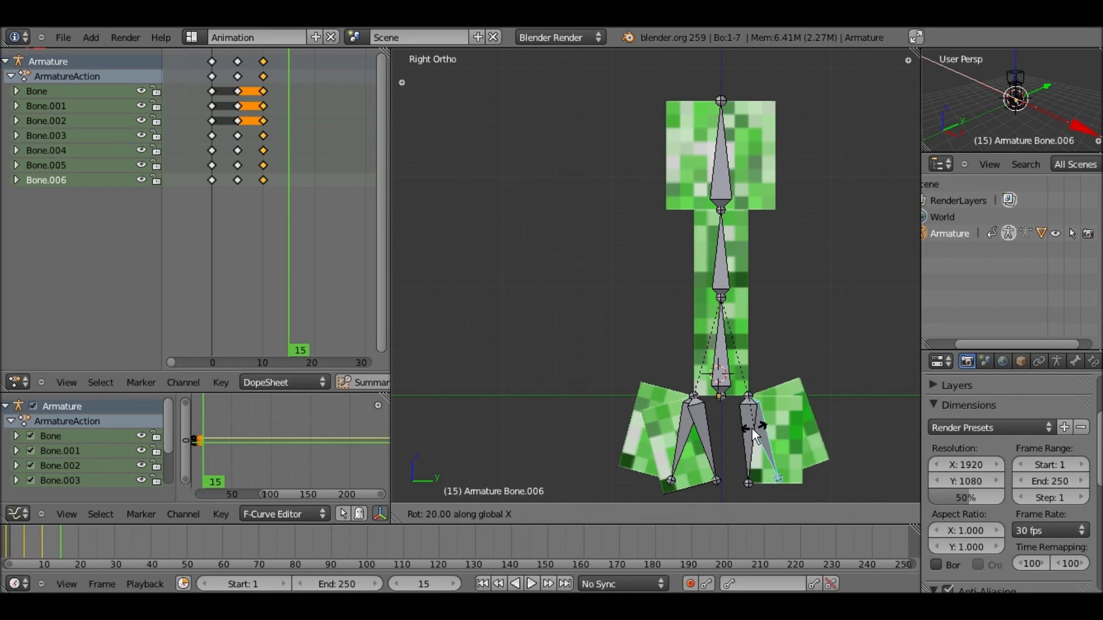
left_click(753, 439)
Step: Rotate the remaining rear leg bone, Bone.004, by -15° about the global X axis
right_click(752, 438)
key("r")
key("x")
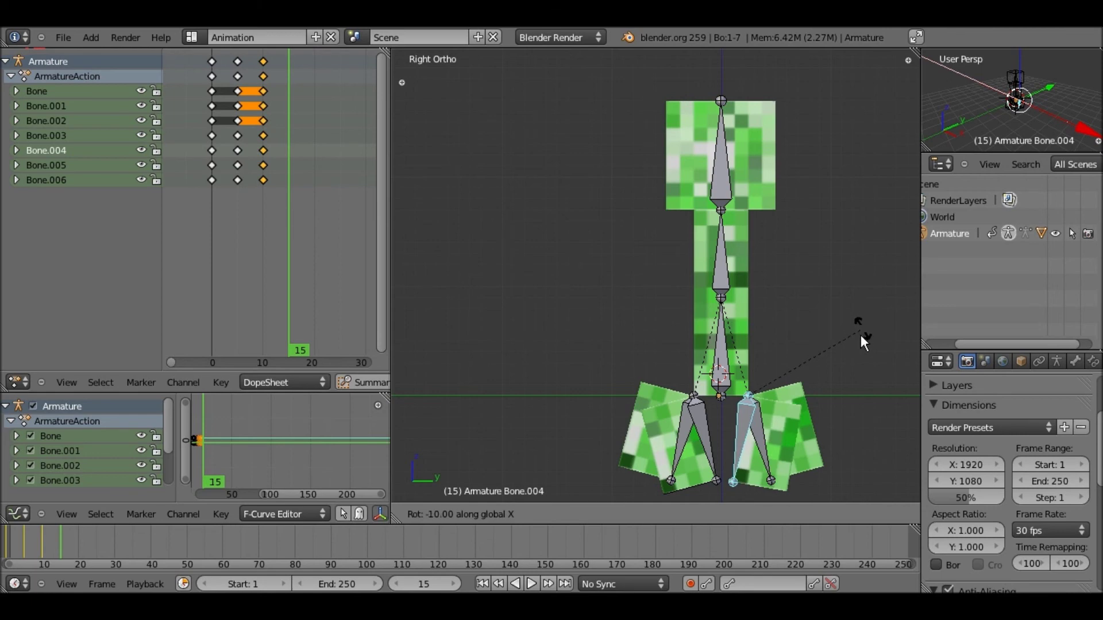
mouse_move(857, 339)
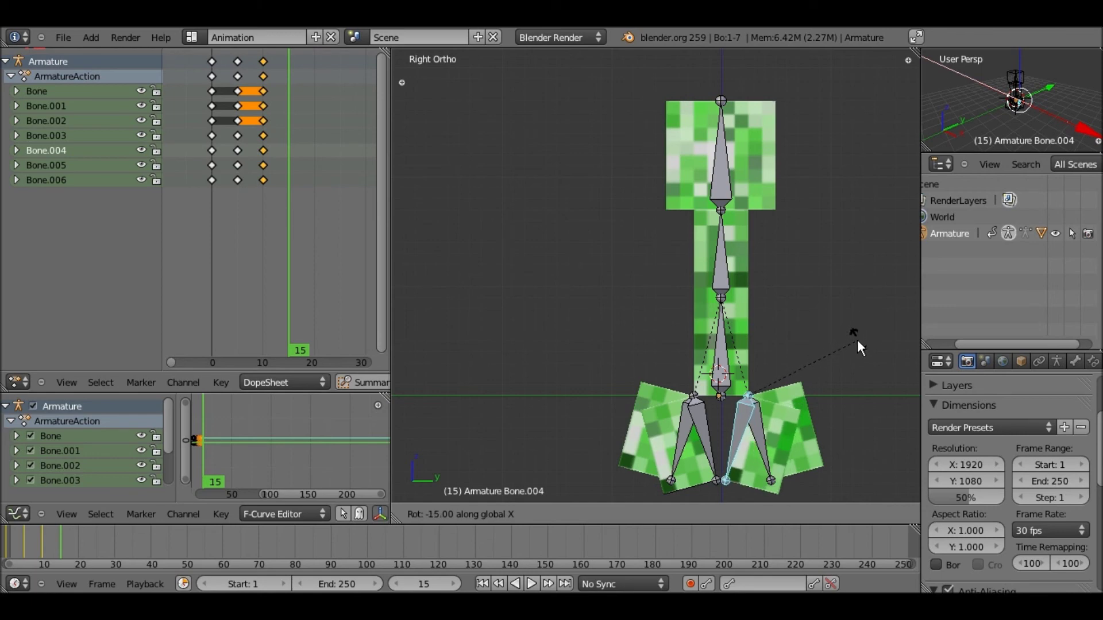
left_click(663, 330)
Step: Select all the bones, keyframe the opposite leg swing pose at frame 15, and return to frame 0
key("a")
key("a")
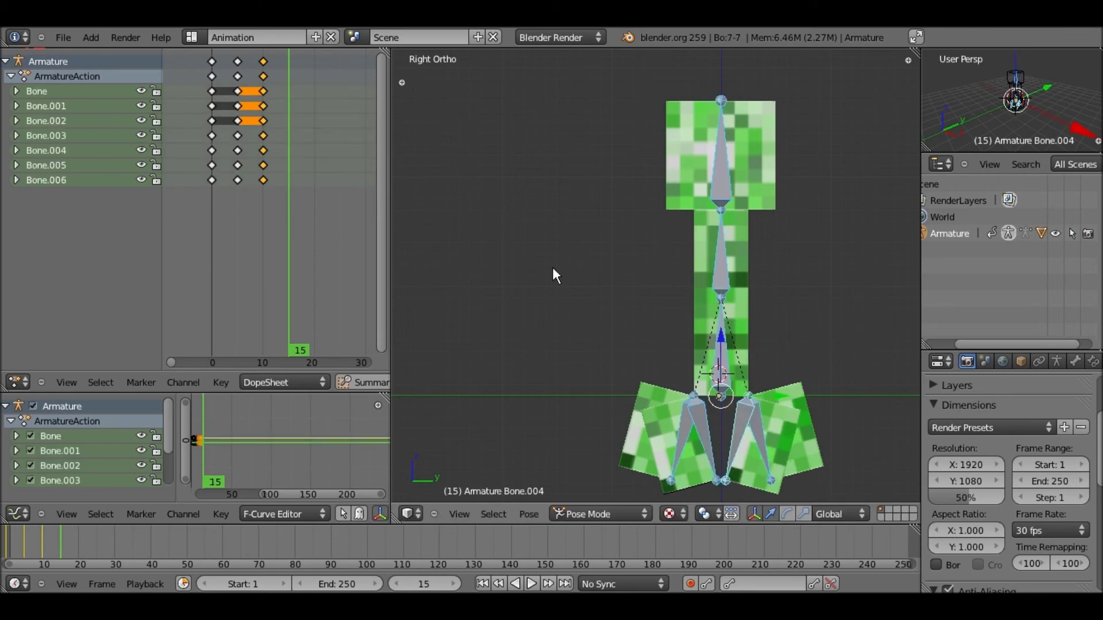
key("i")
left_click(552, 268)
left_click_drag(294, 230, 123, 244)
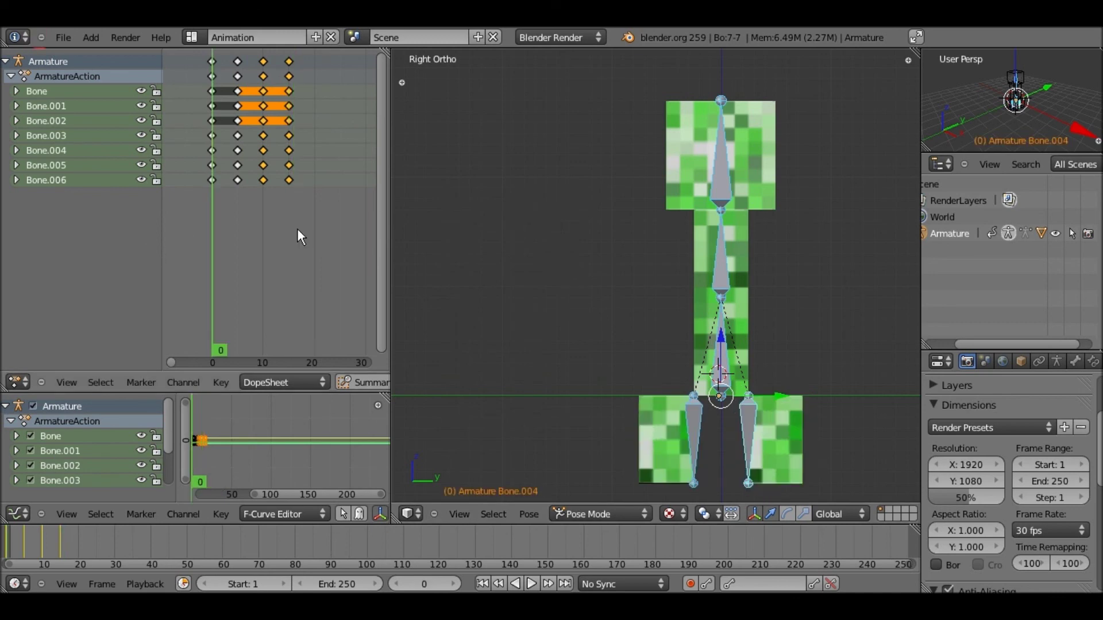
Step: Duplicate the standing pose keyframes from frame 0 to frame 20 and preview the animation
key("a")
key("b")
left_click_drag(179, 207, 229, 56)
key("shift+d")
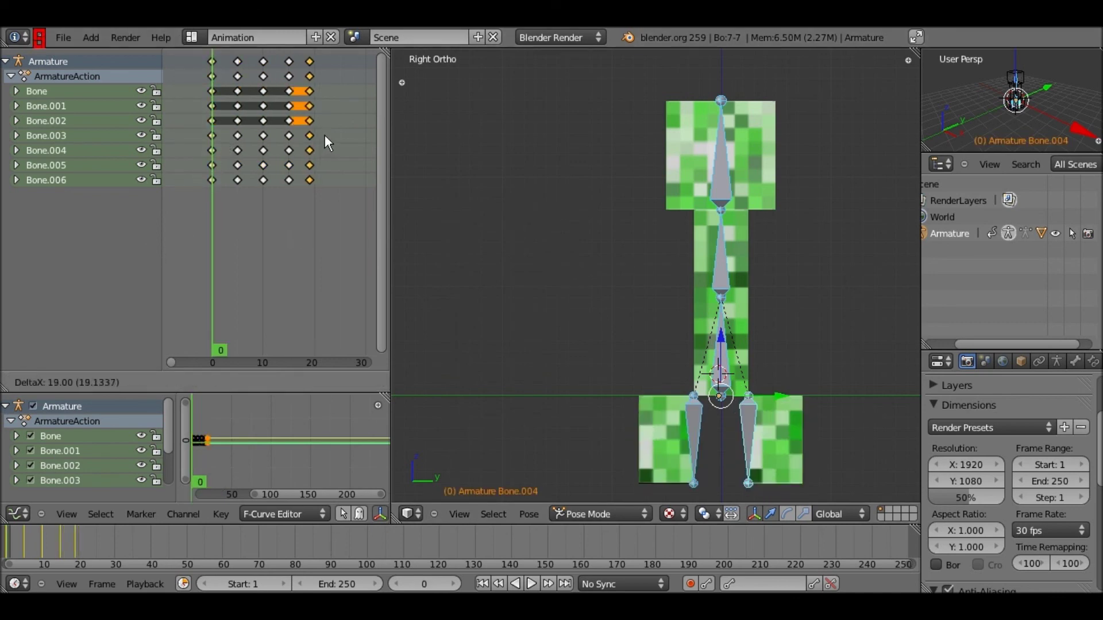
left_click(326, 137)
key("alt+a")
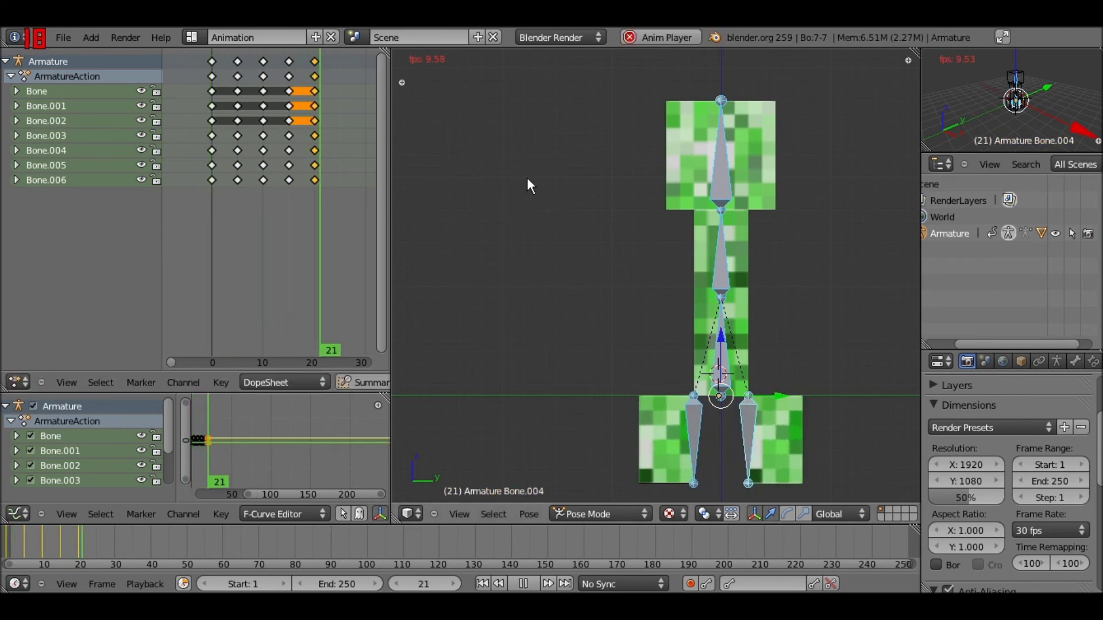
key("Escape")
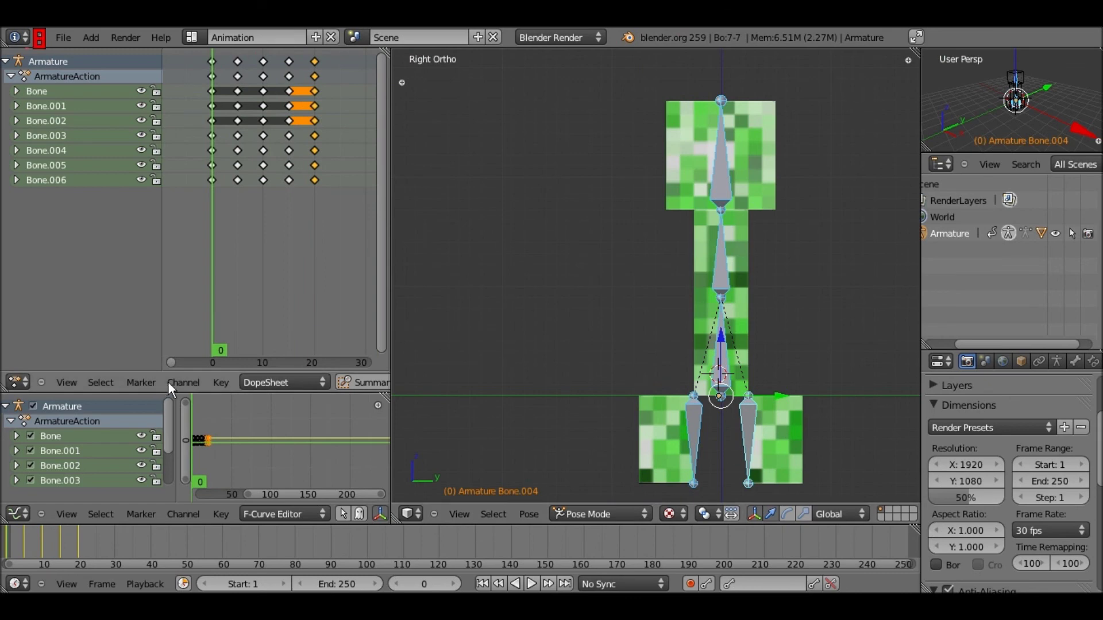
Step: Try linear extrapolation on the armature's animation channels and play back the walk to check it
left_click(183, 382)
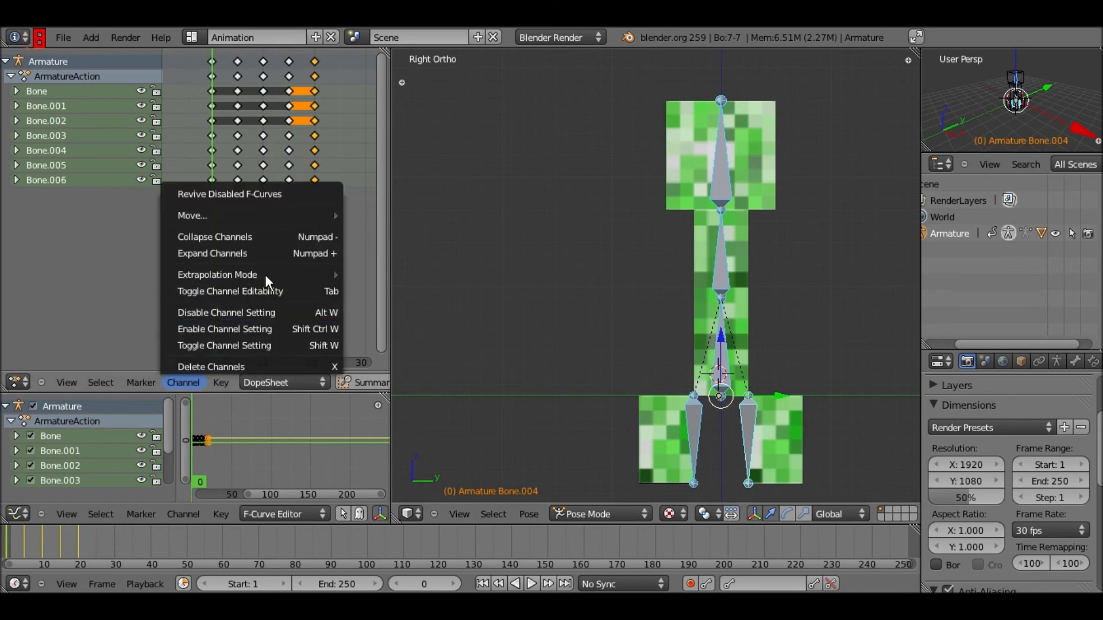
mouse_move(344, 271)
left_click(390, 292)
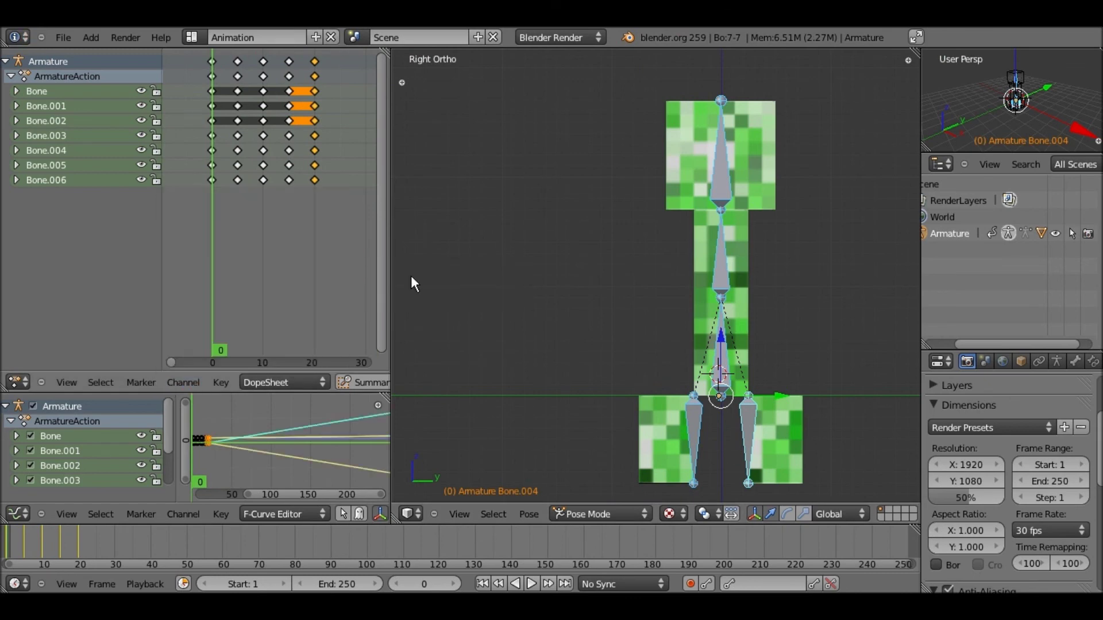
key("alt+a")
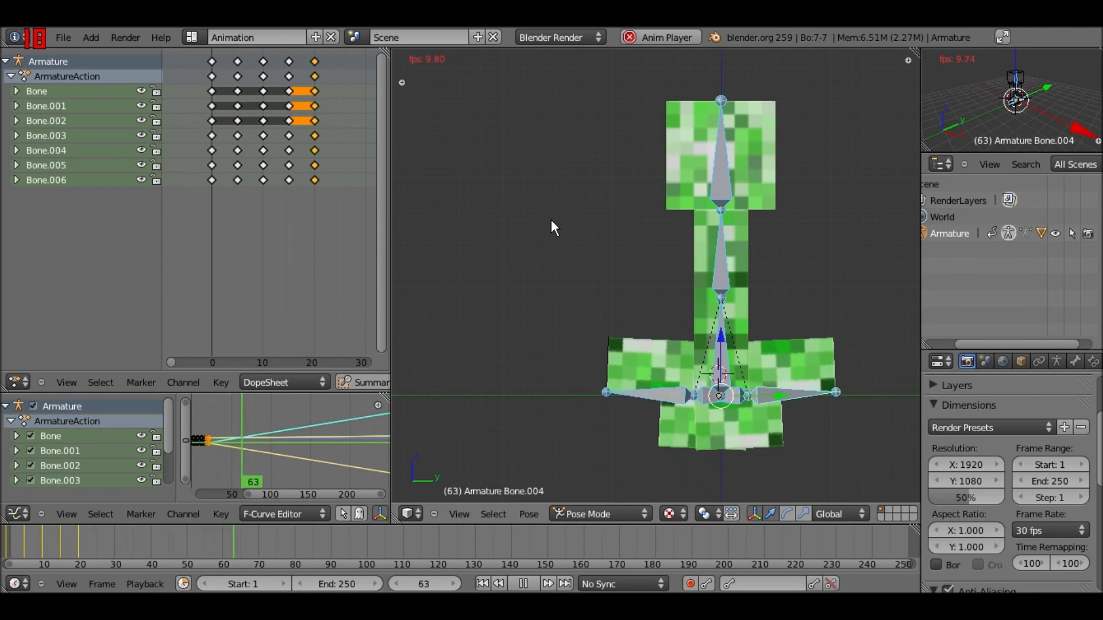
key("Escape")
key("alt+a")
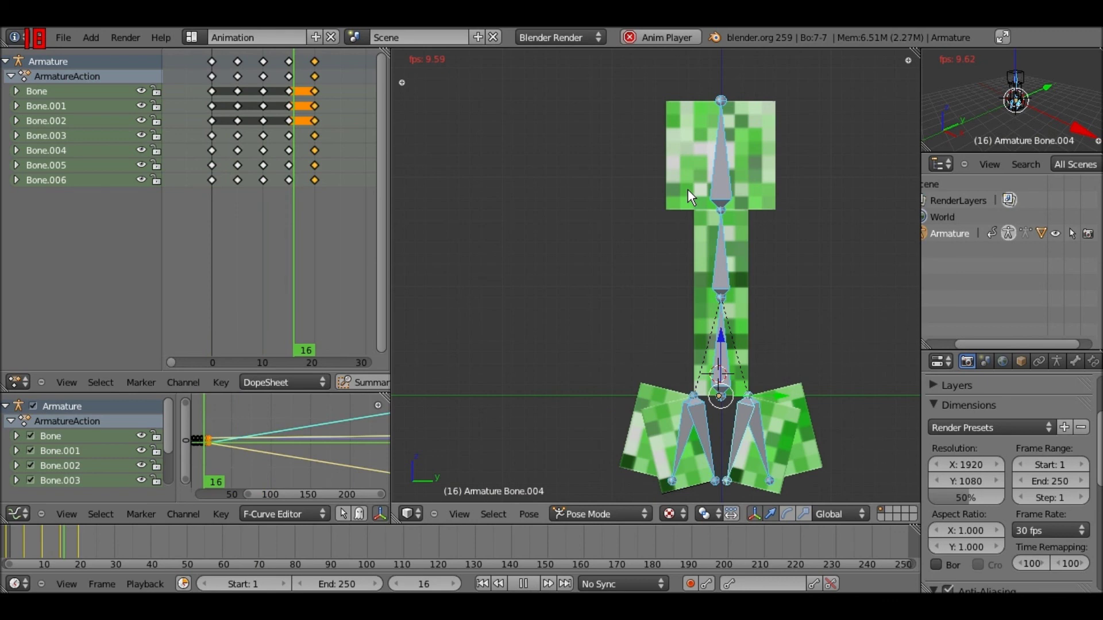
key("shift+Left")
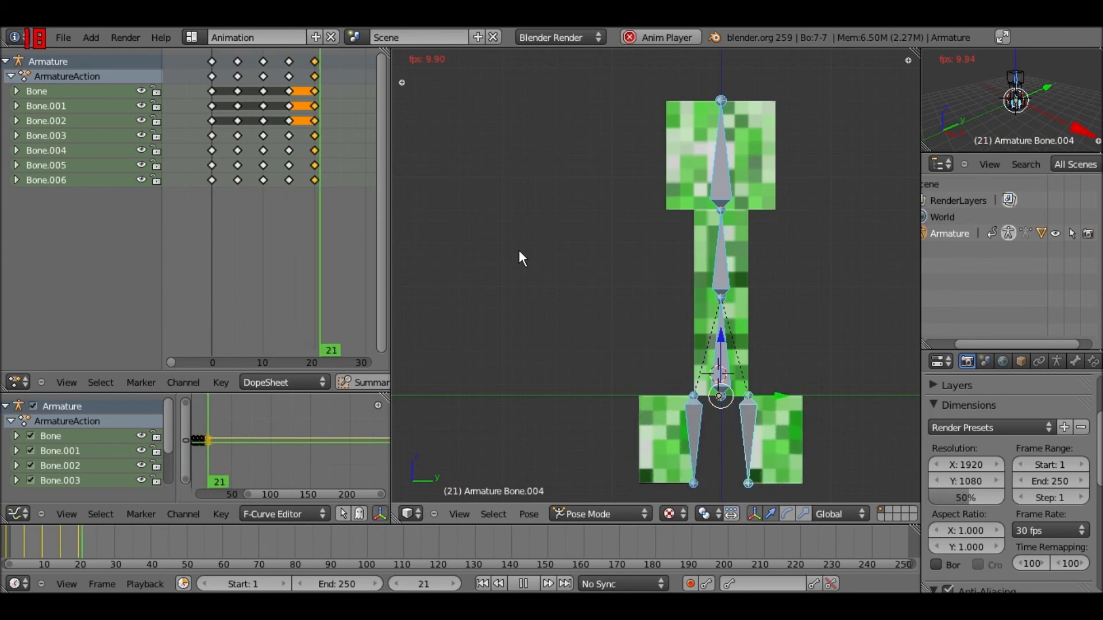
key("Escape")
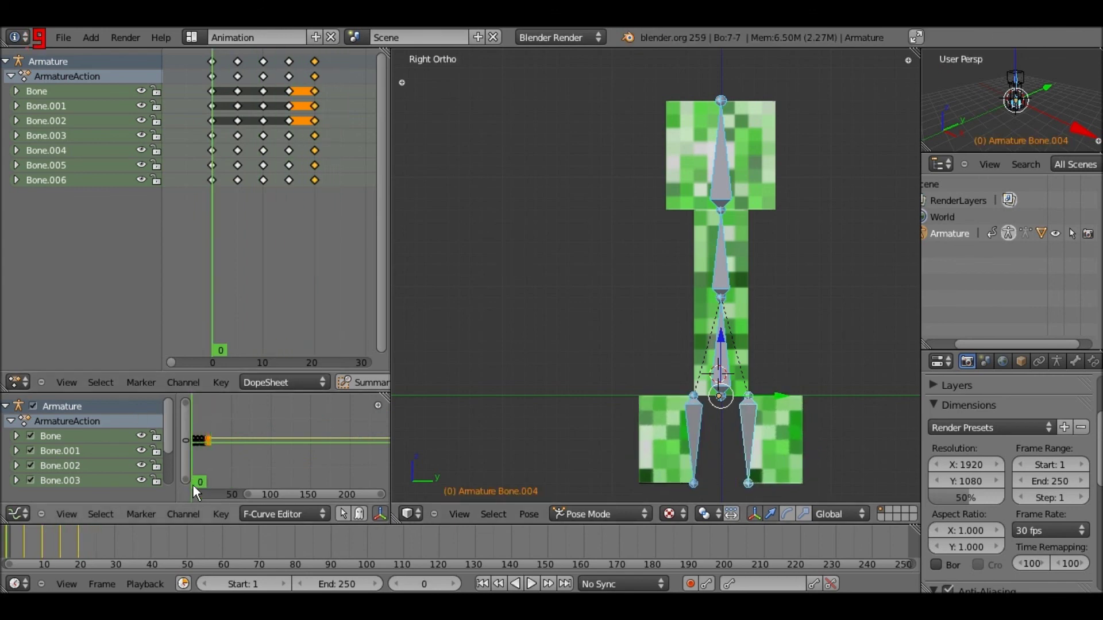
Step: Set the animation channels' extrapolation mode to constant and play back the walk
left_click(174, 383)
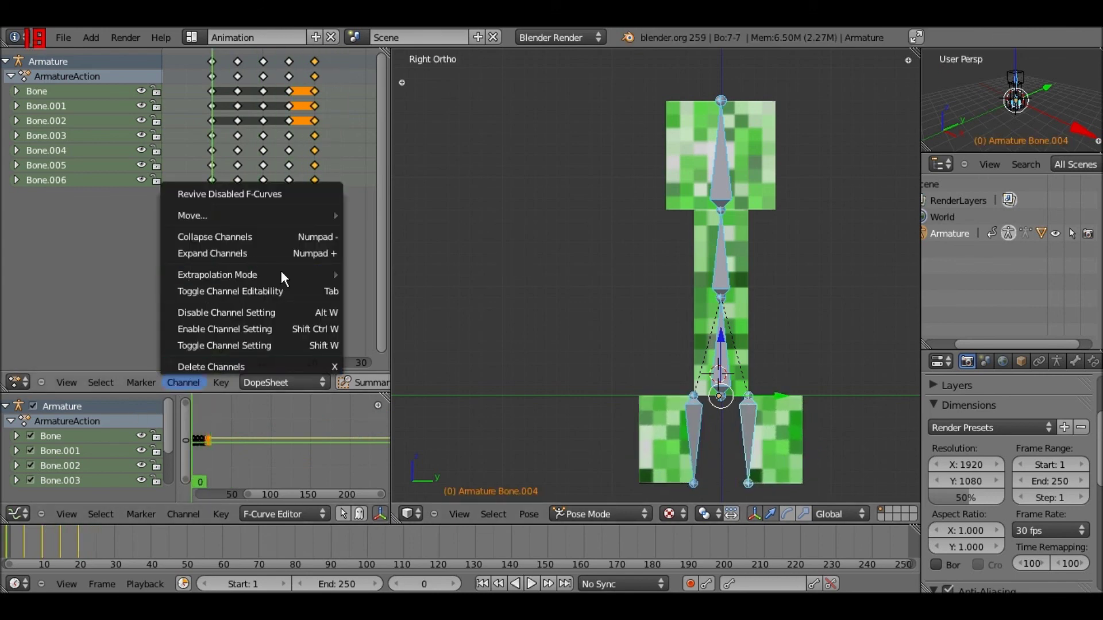
mouse_move(280, 273)
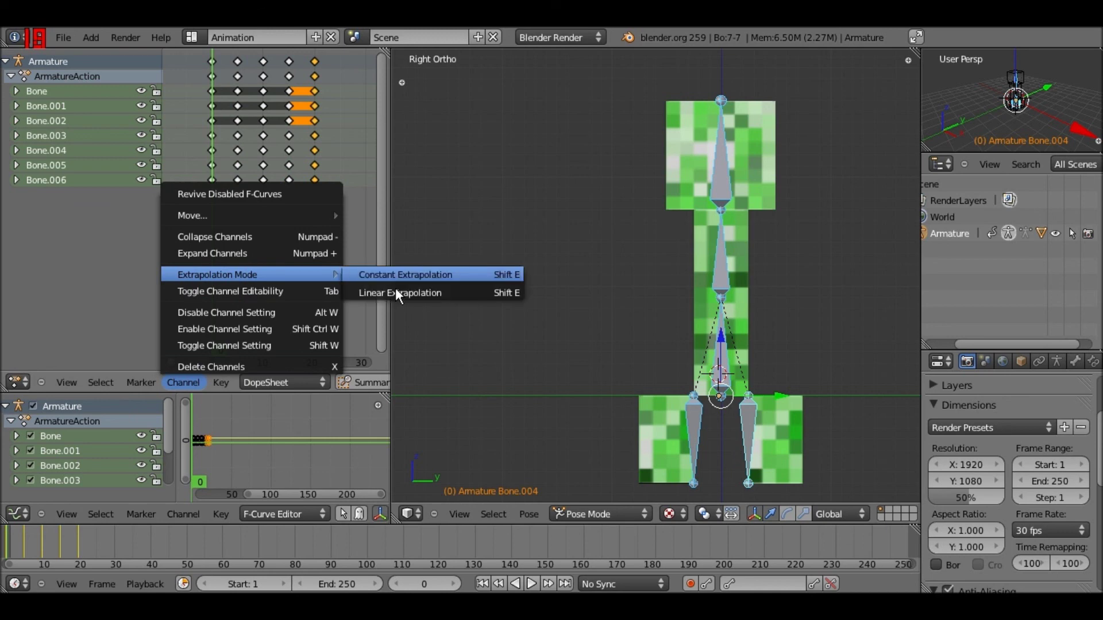
left_click(424, 273)
key("alt+a")
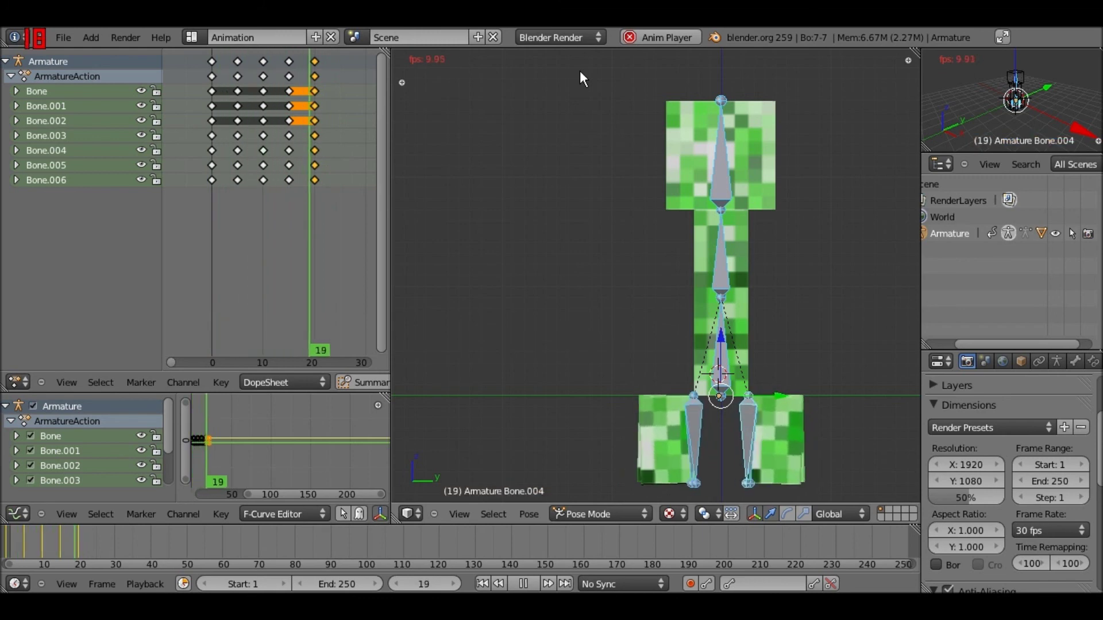
key("Escape")
Step: Set the animation's end frame to 20 and play the walk cycle as a loop
scroll(290, 211, "down", 1)
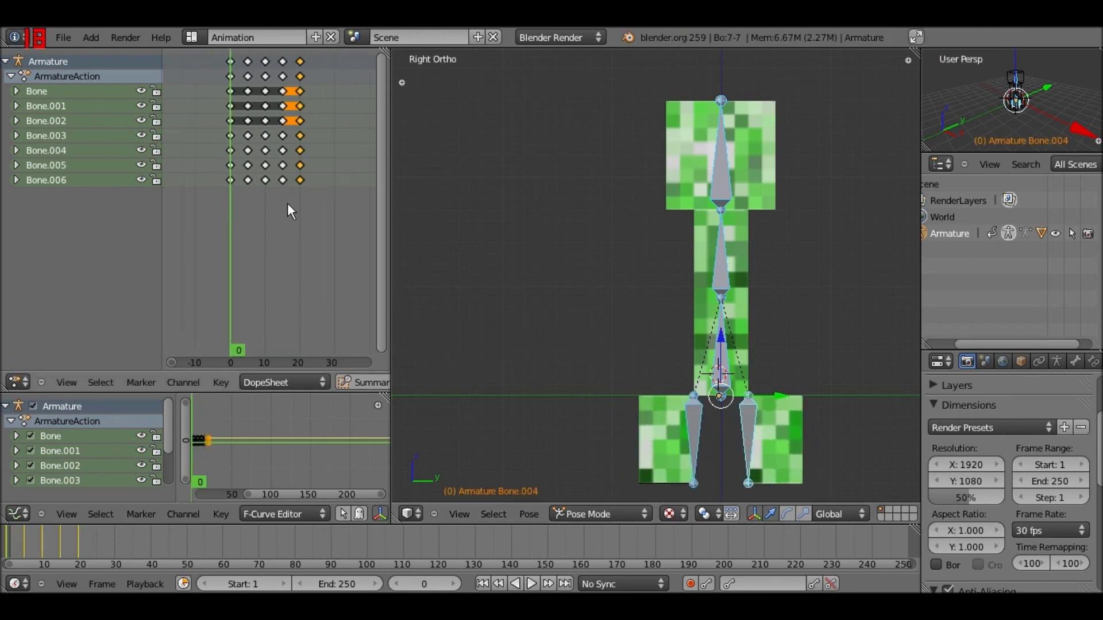
scroll(289, 210, "down", 1)
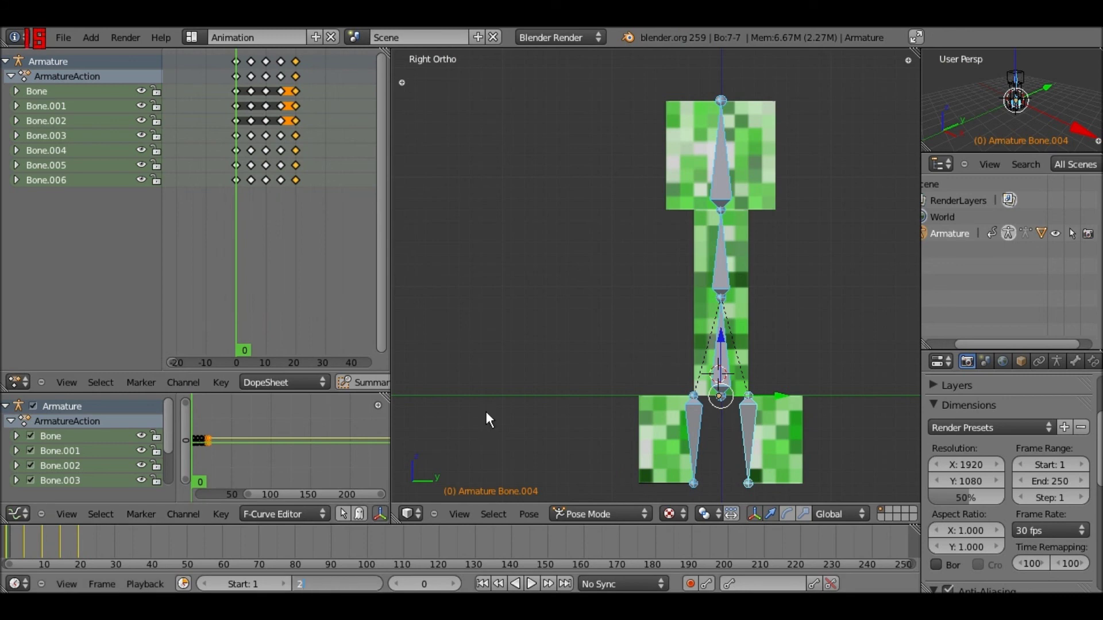
key("Return")
key("alt+a")
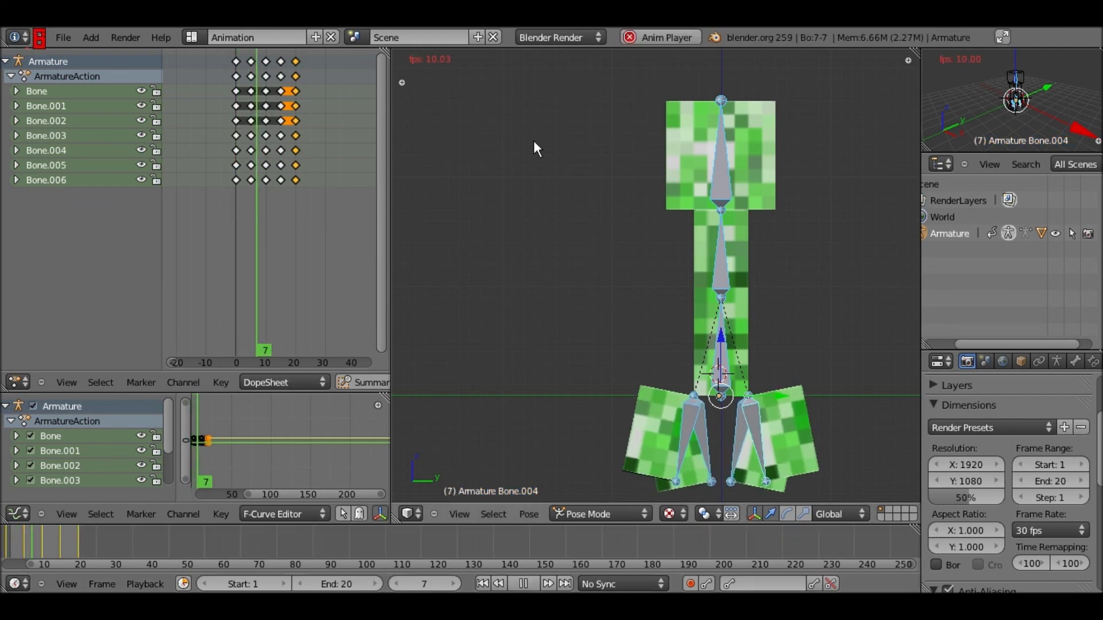